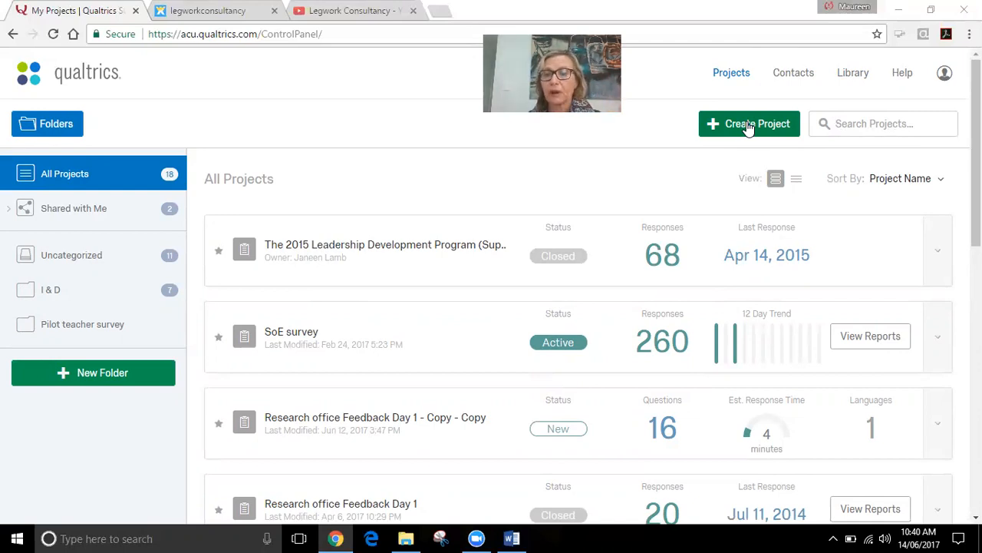
pyautogui.click(748, 126)
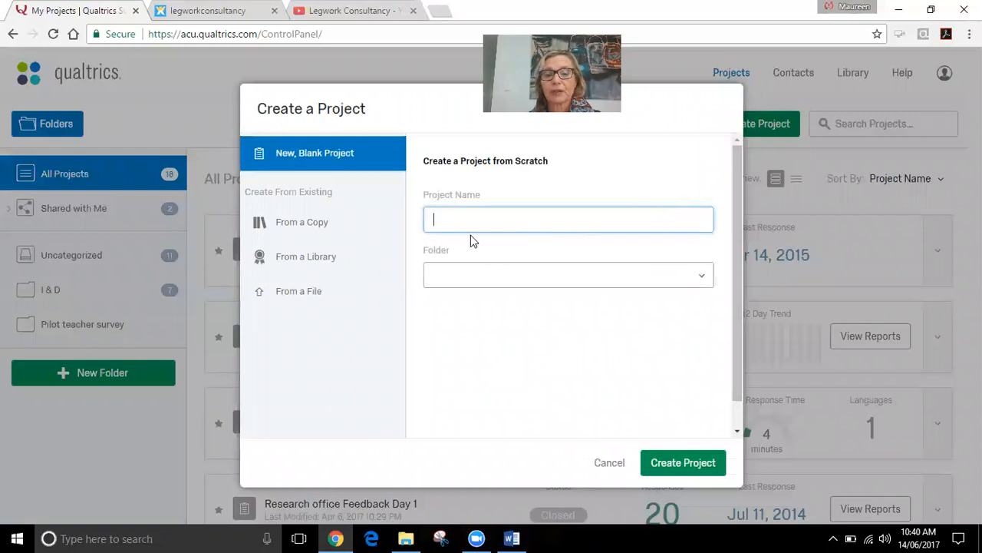
pyautogui.write('test')
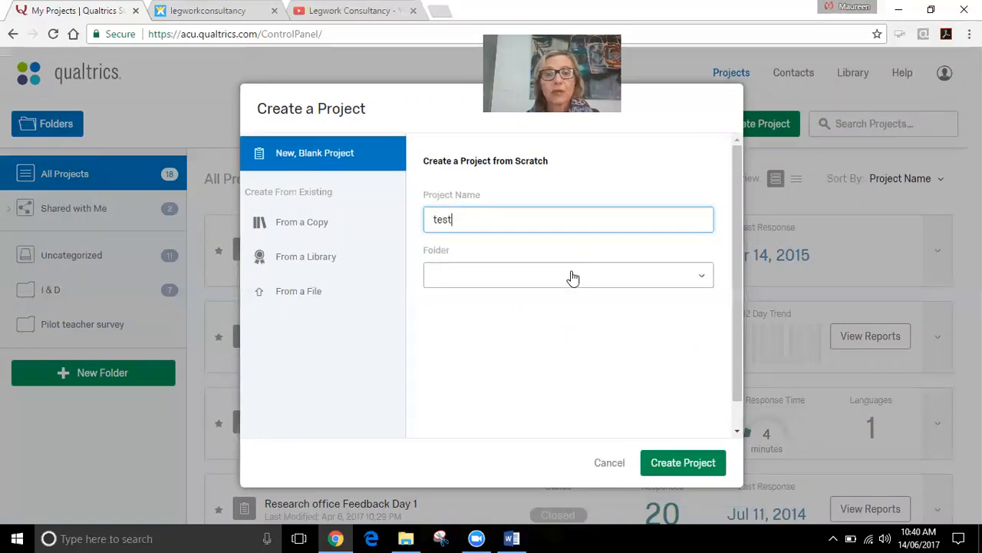
pyautogui.click(701, 278)
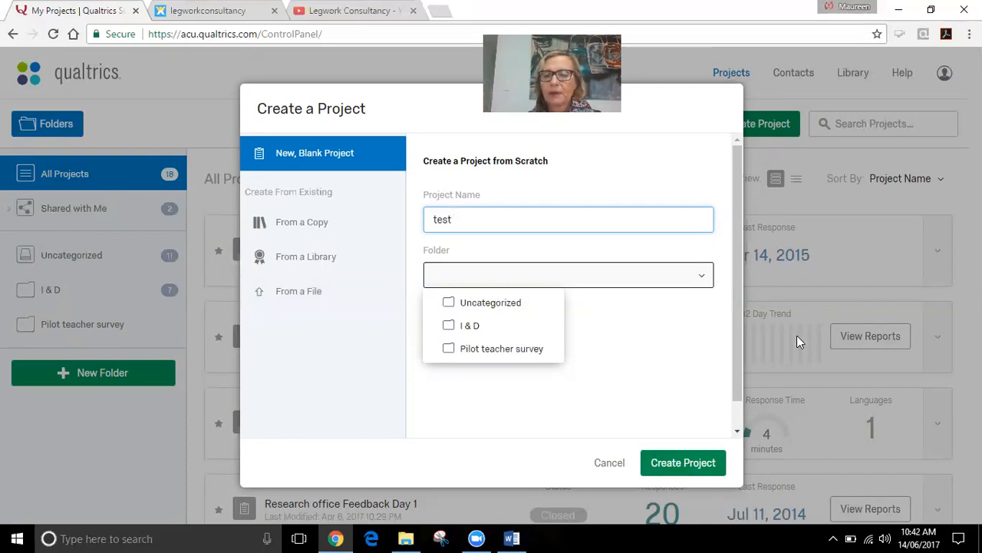
pyautogui.click(609, 463)
# - Open the existing survey project "my project test" from the project list
pyautogui.scroll(-1, 368, 376)
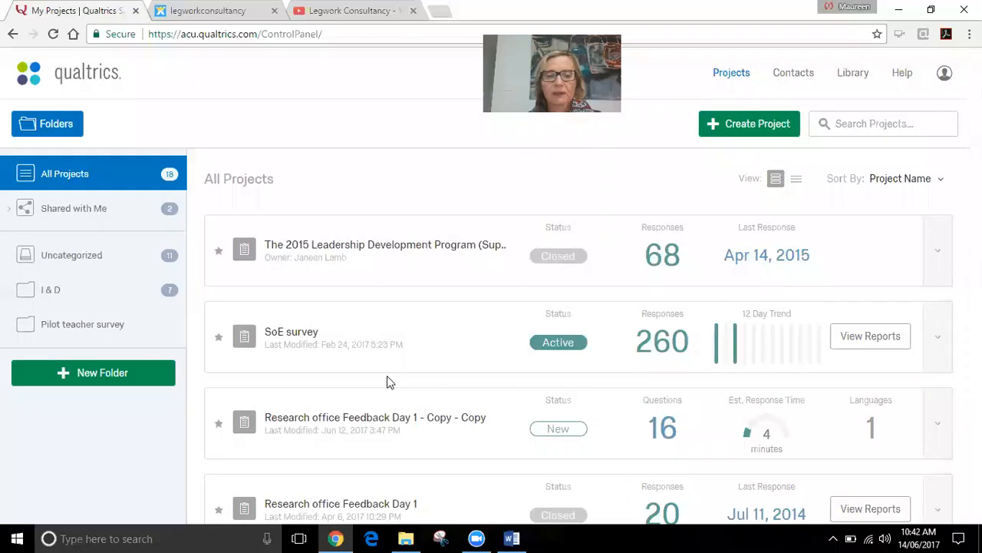
pyautogui.scroll(-5, 368, 376)
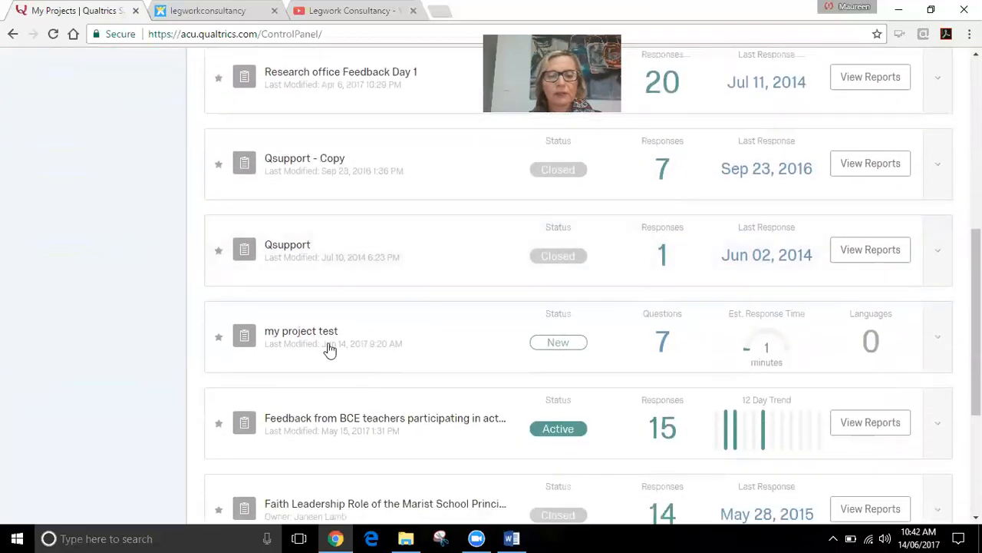
pyautogui.click(326, 335)
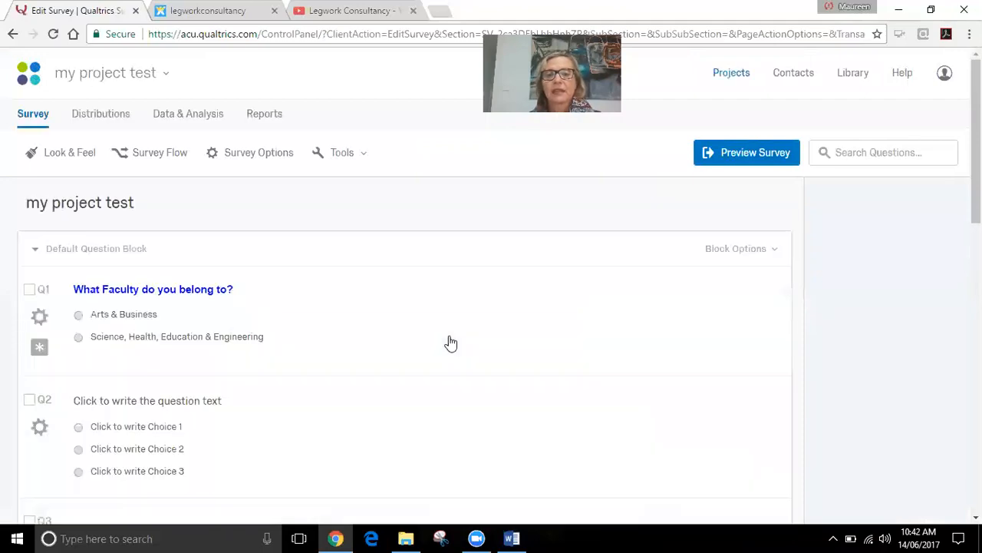
# - Select the blank question Q2 and examine its question type and answer settings alongside the neighbouring questions
pyautogui.scroll(-4, 377, 355)
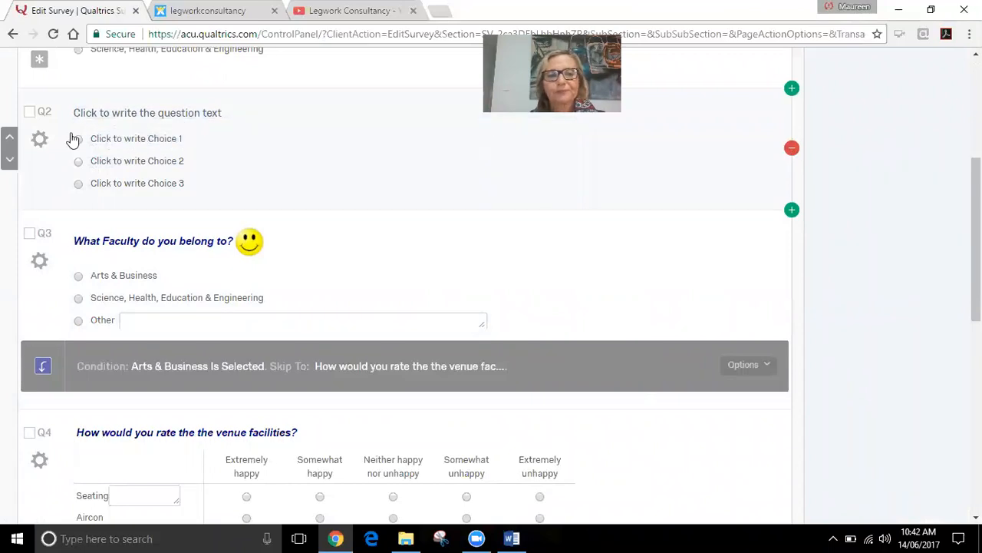
pyautogui.click(31, 112)
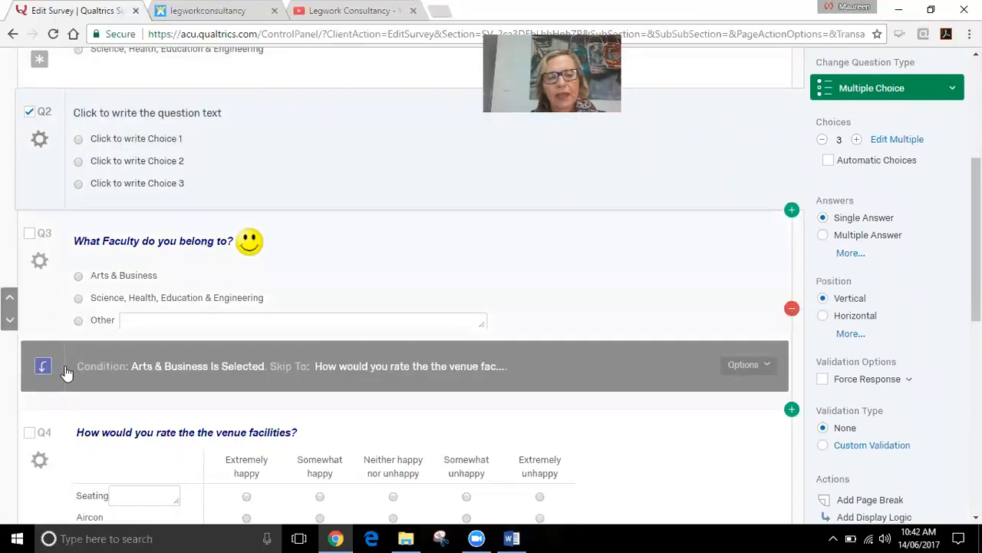
pyautogui.scroll(1, 318, 198)
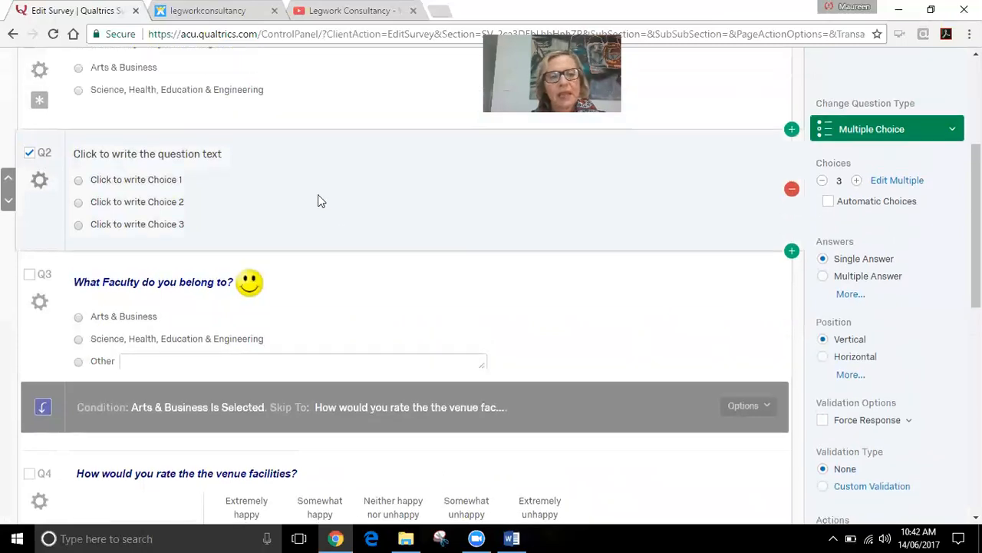
pyautogui.scroll(-1, 185, 197)
pyautogui.scroll(-1, 188, 196)
pyautogui.scroll(1, 216, 151)
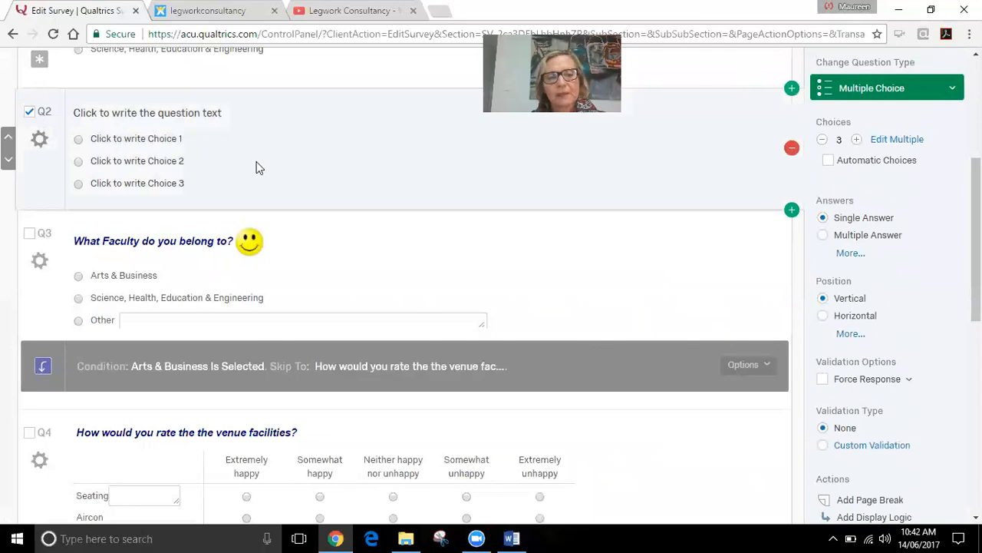
pyautogui.scroll(4, 258, 167)
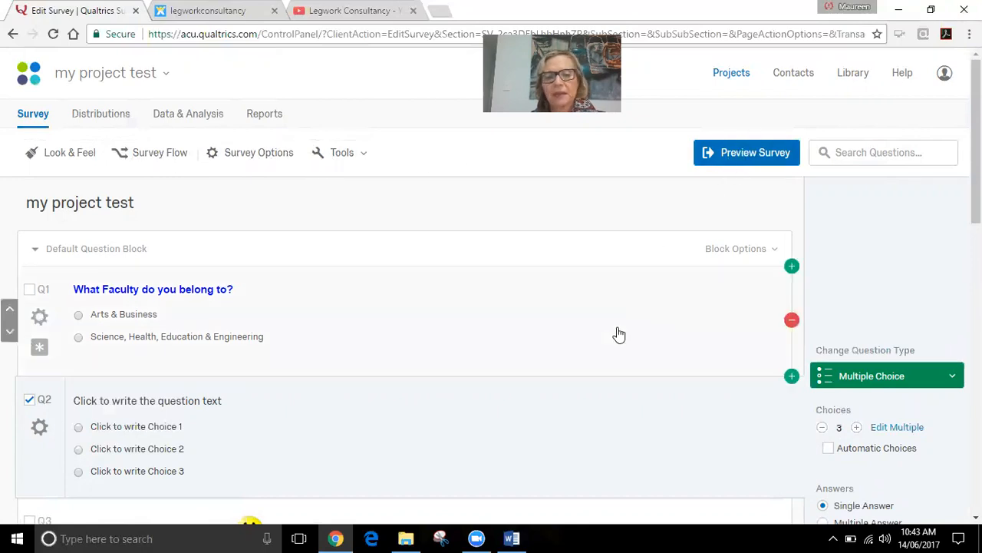
pyautogui.scroll(-1, 432, 342)
pyautogui.scroll(-3, 397, 366)
pyautogui.scroll(-2, 398, 365)
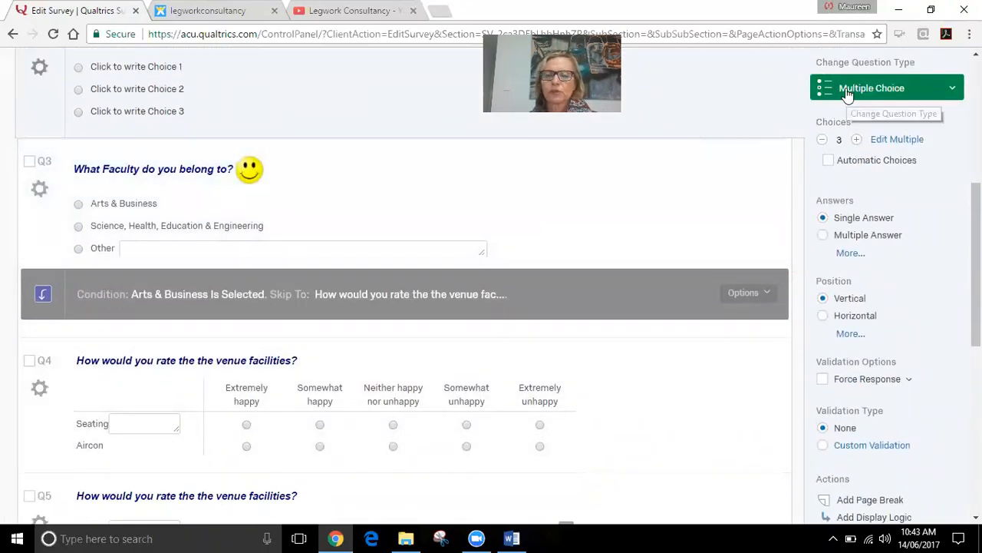
# - Switch to the Word copy of the feedback survey and read through its questions up to Q15 Gender
pyautogui.click(510, 537)
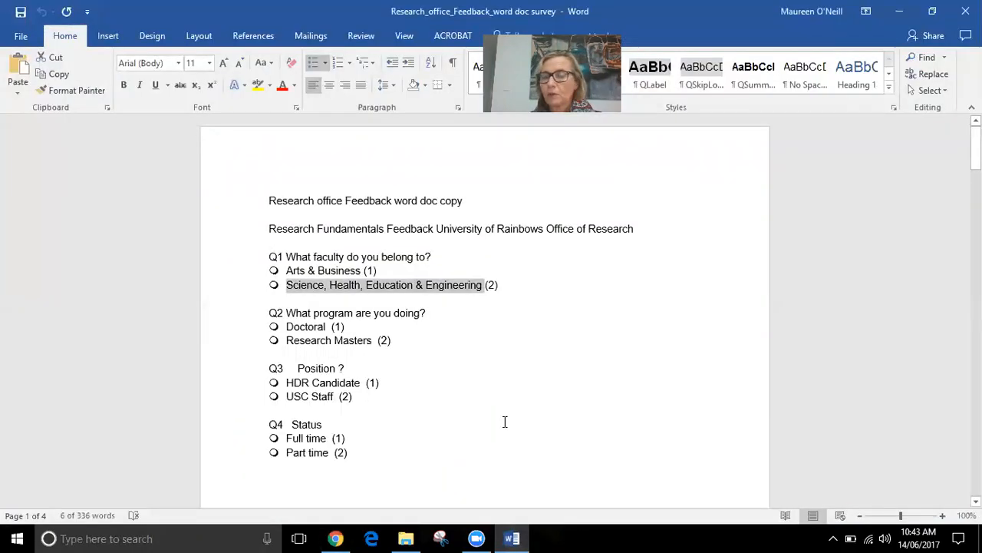
pyautogui.click(541, 300)
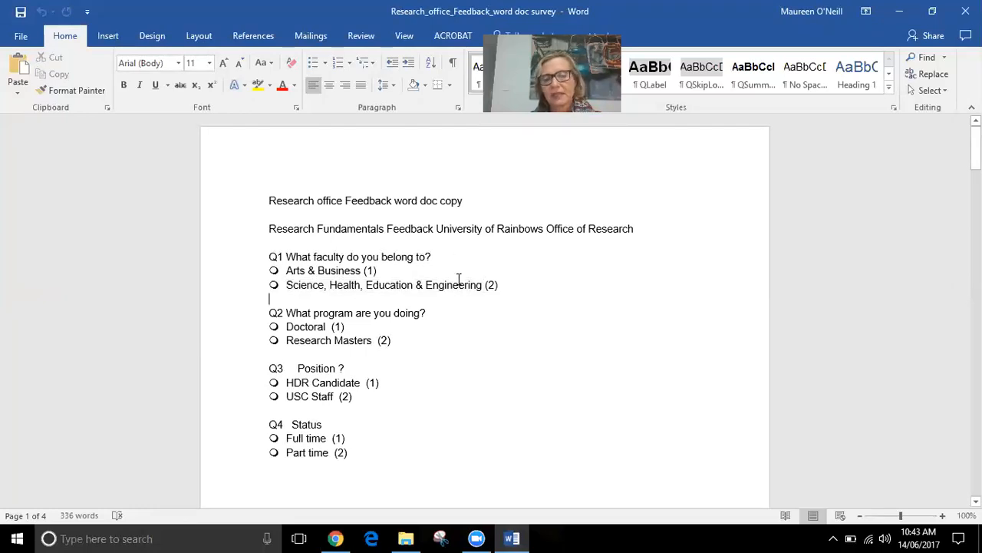
pyautogui.scroll(-2, 458, 278)
pyautogui.scroll(-15, 459, 278)
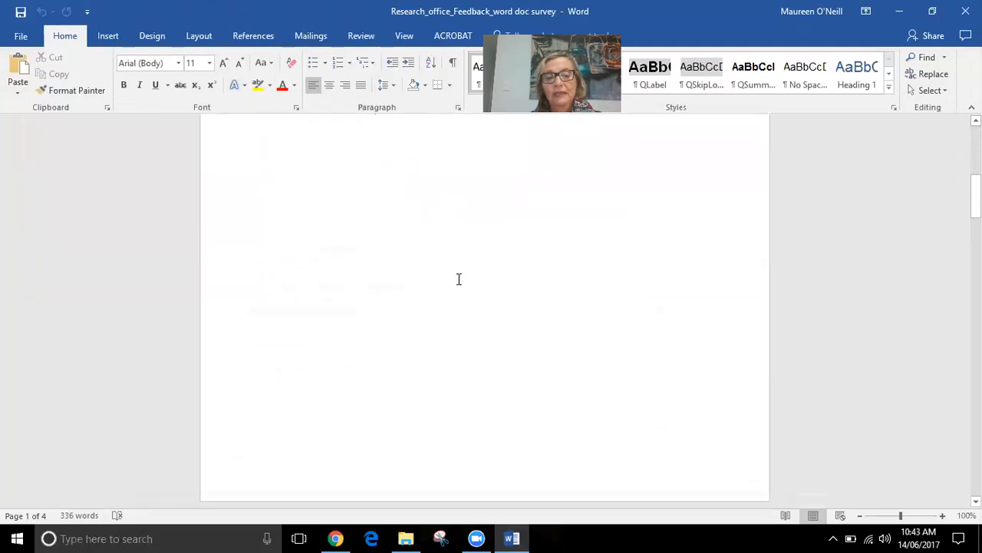
pyautogui.scroll(-1, 459, 279)
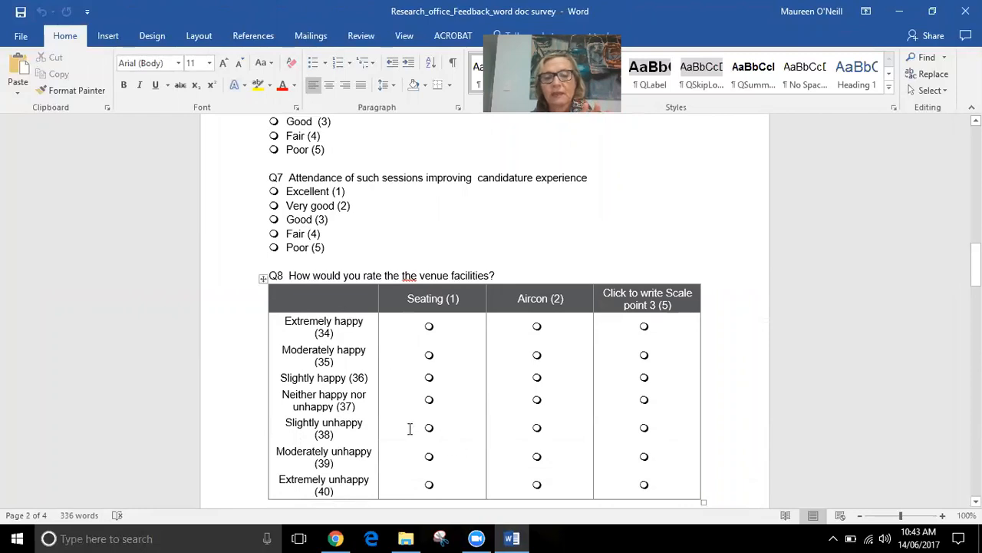
pyautogui.scroll(-1, 432, 384)
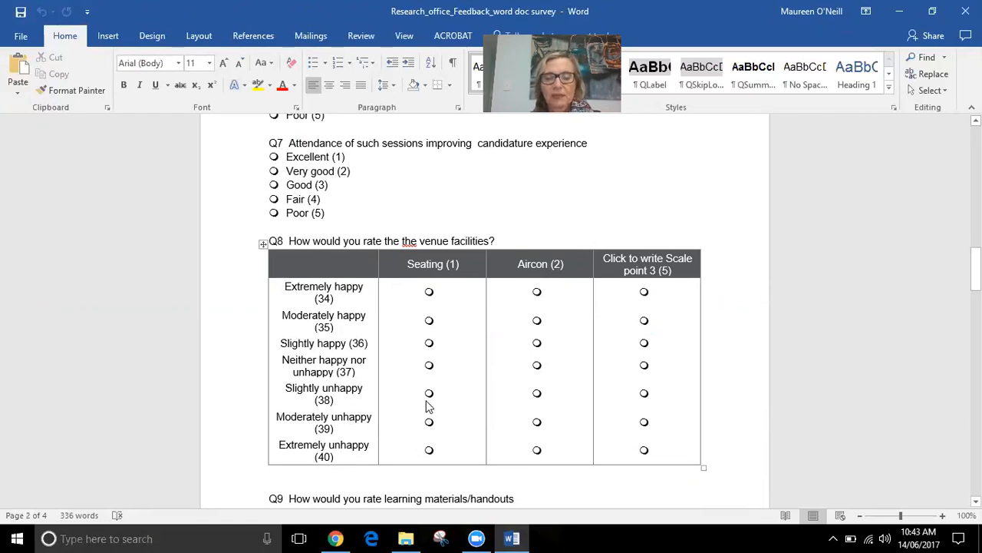
pyautogui.scroll(-8, 380, 365)
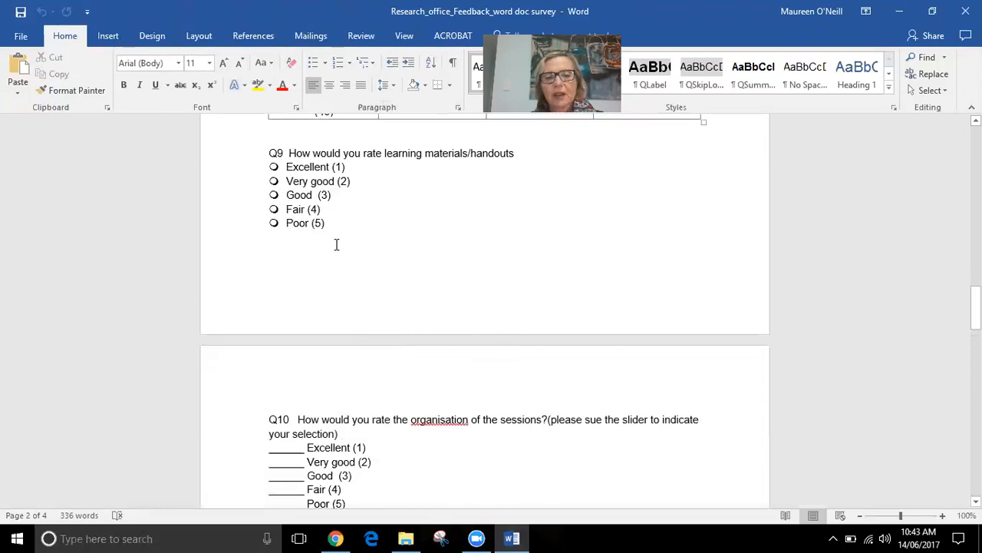
pyautogui.scroll(-2, 396, 288)
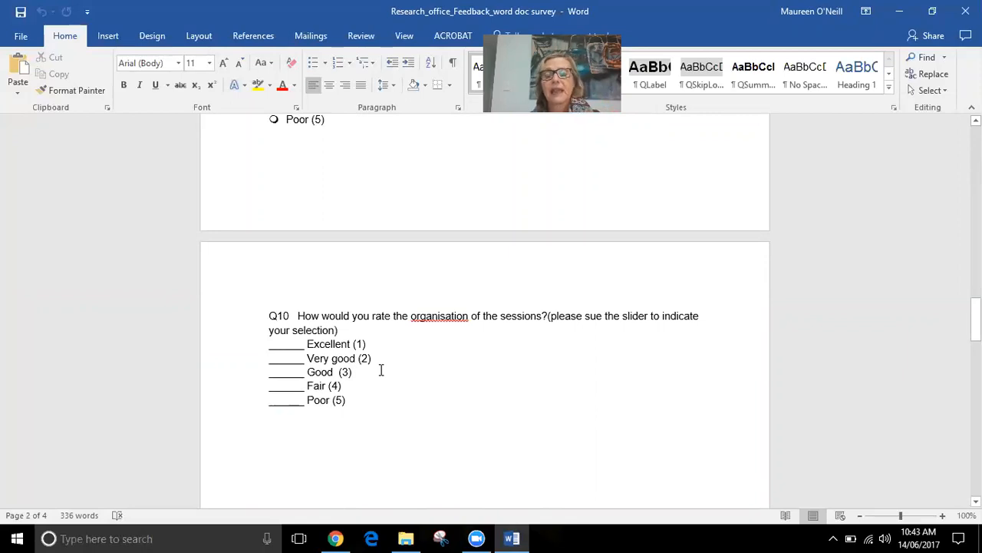
pyautogui.scroll(-5, 380, 370)
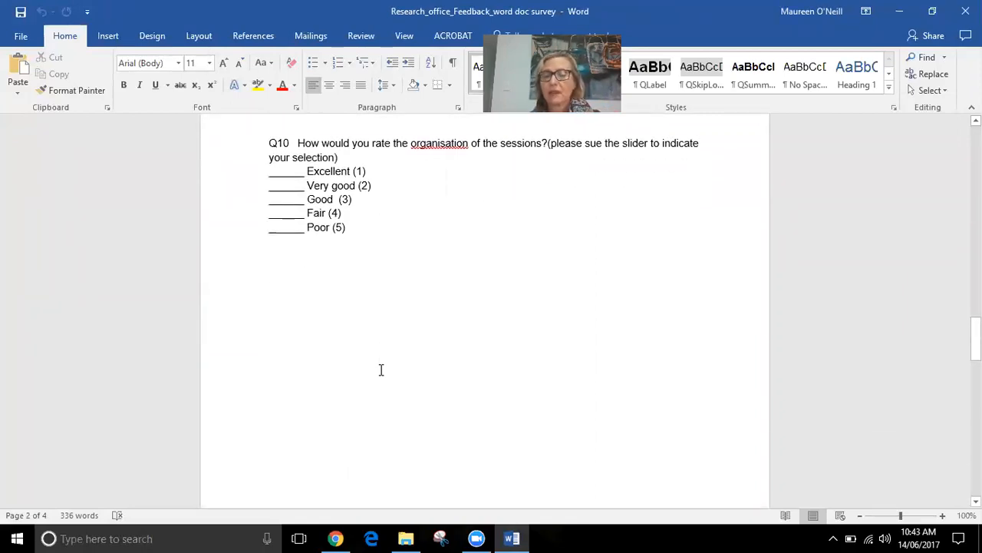
pyautogui.scroll(3, 381, 370)
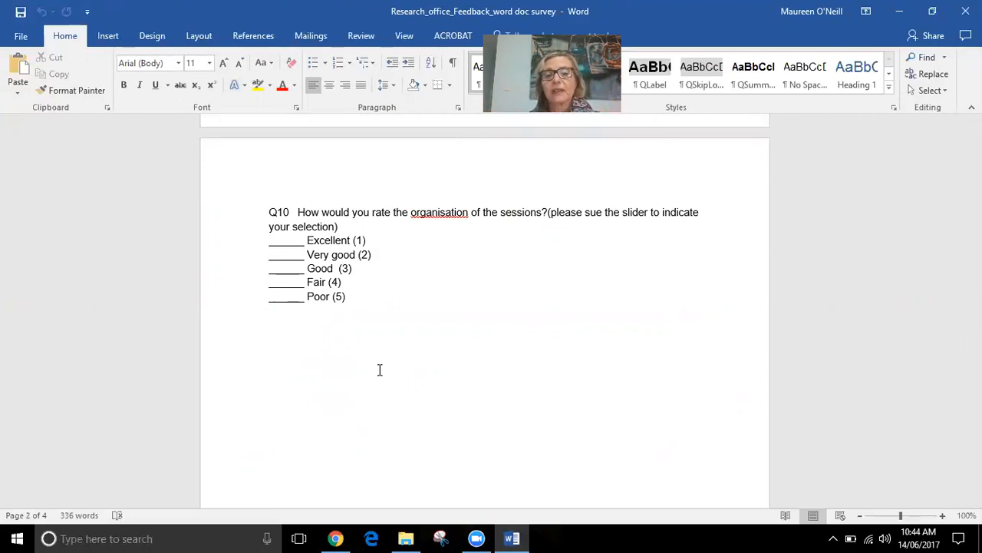
pyautogui.scroll(-10, 379, 370)
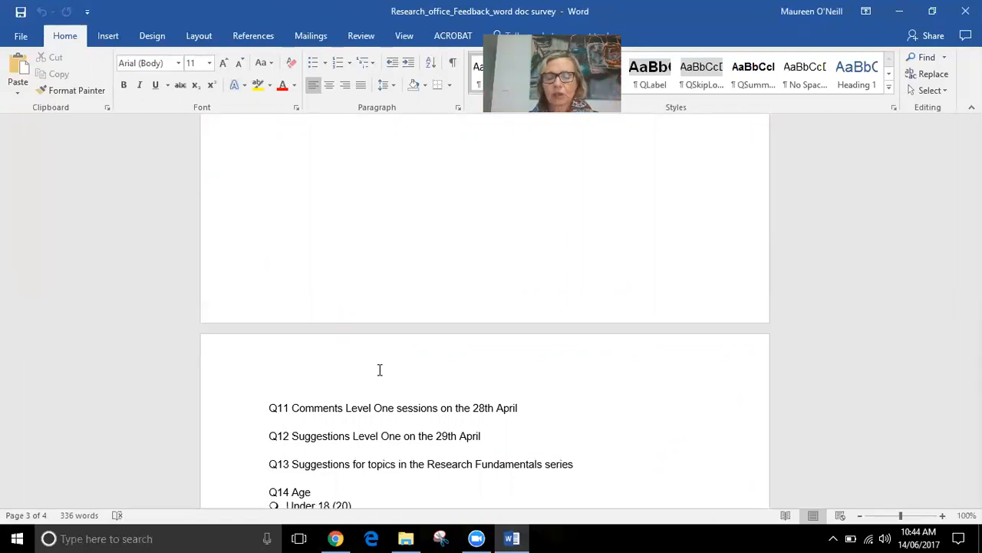
pyautogui.scroll(-5, 382, 369)
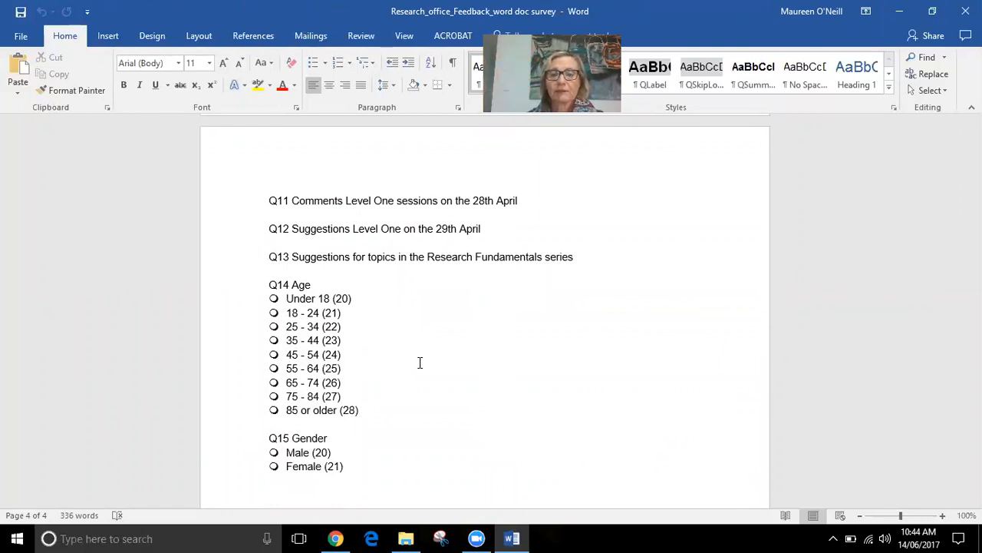
pyautogui.scroll(-2, 420, 362)
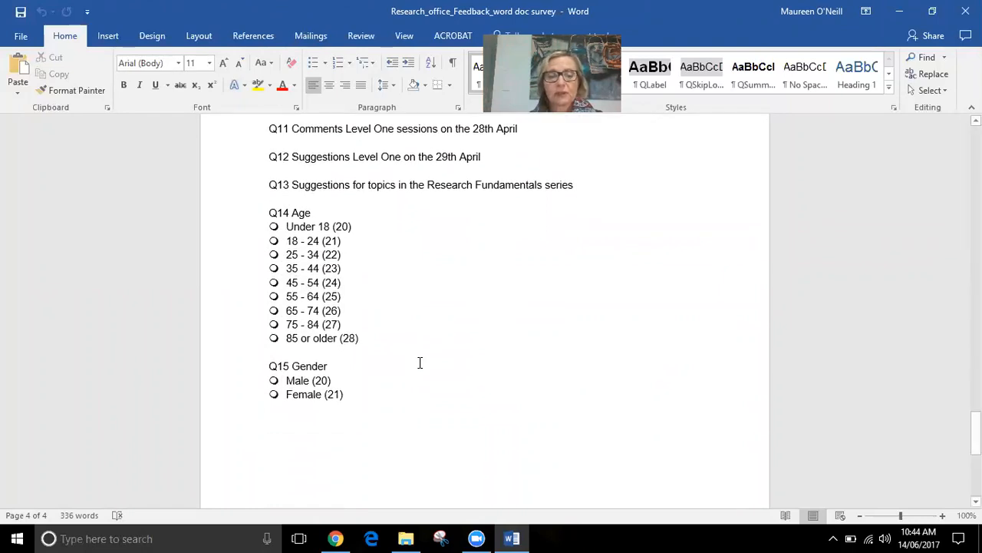
# - Delete the duplicated word "the" in Q8 about rating the venue facilities
pyautogui.scroll(6, 420, 362)
pyautogui.scroll(6, 420, 362)
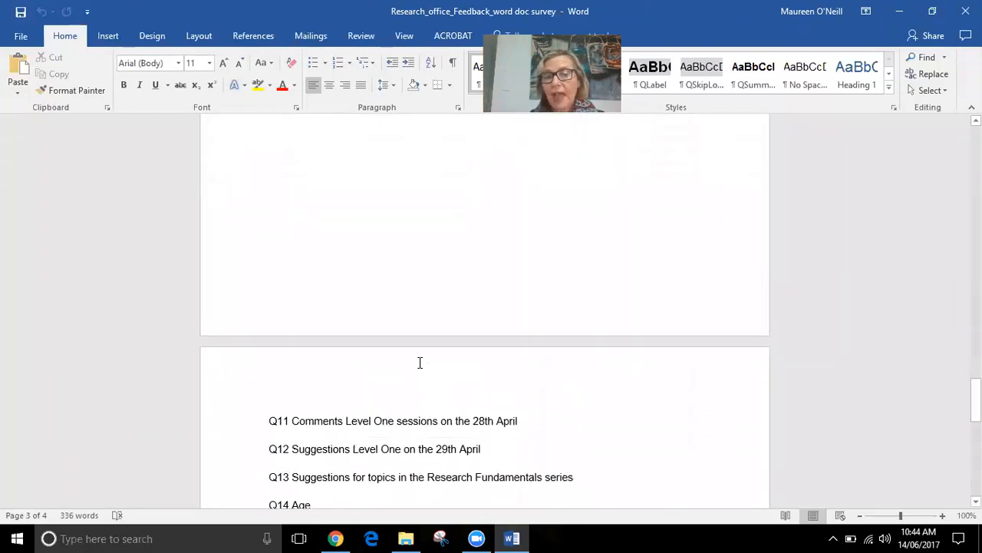
pyautogui.scroll(8, 420, 362)
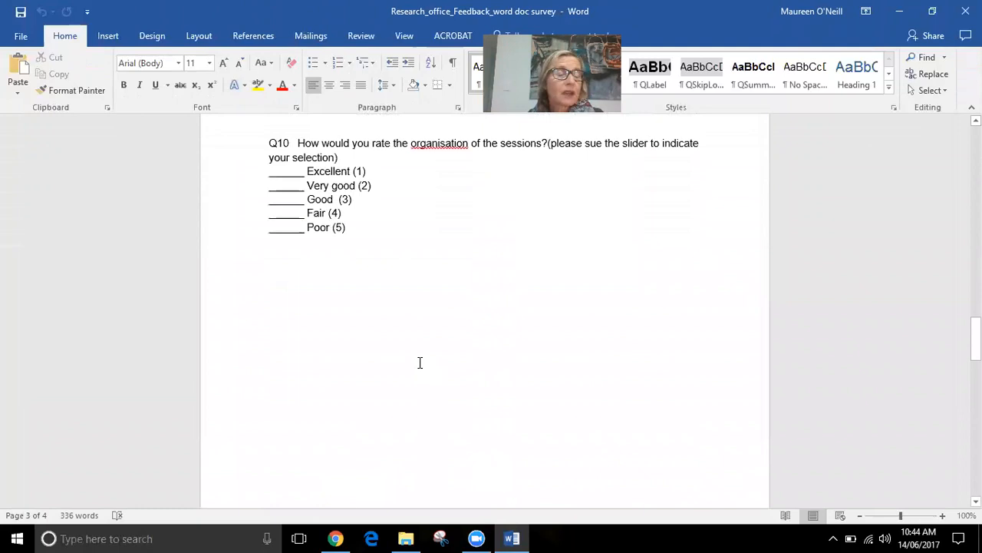
pyautogui.scroll(6, 420, 362)
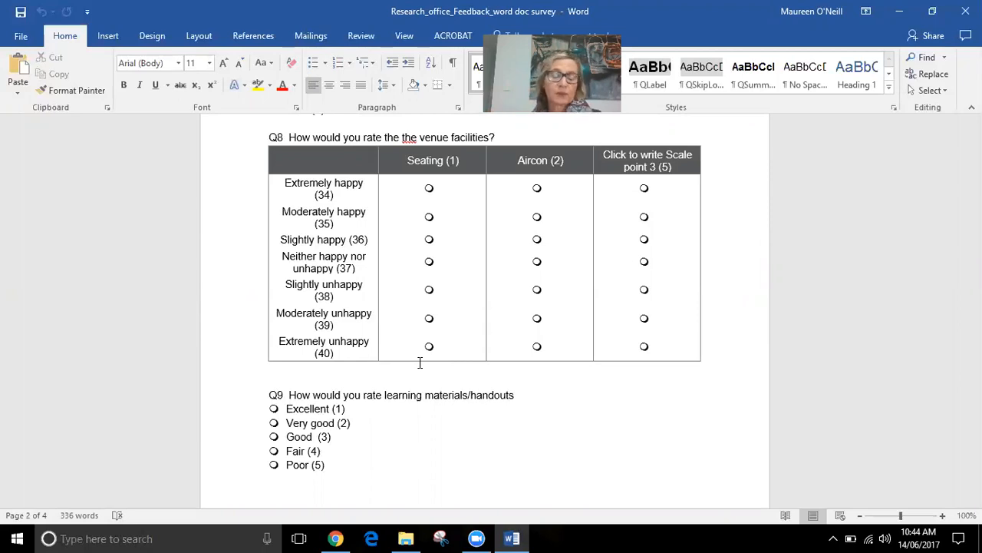
pyautogui.scroll(4, 420, 362)
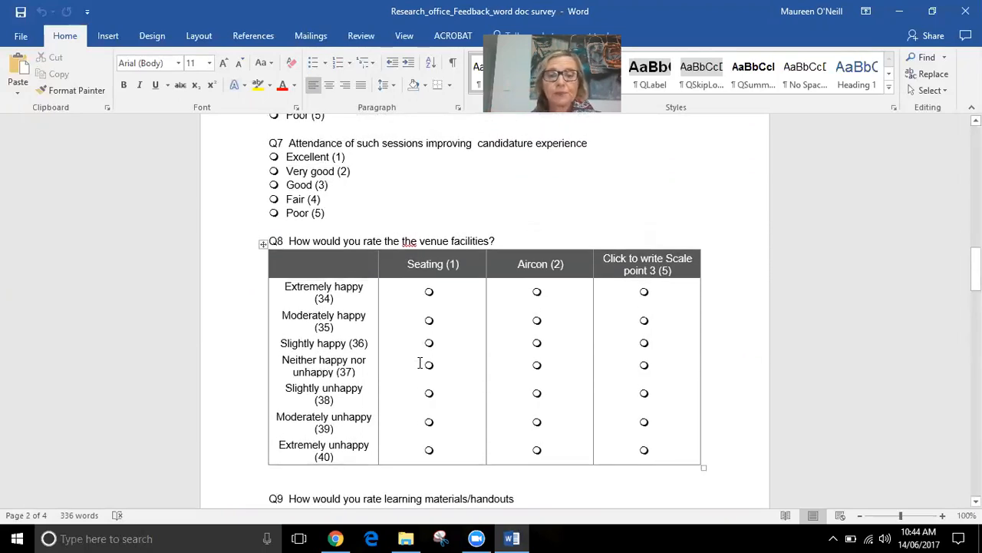
pyautogui.doubleClick(418, 314)
pyautogui.press('Delete')
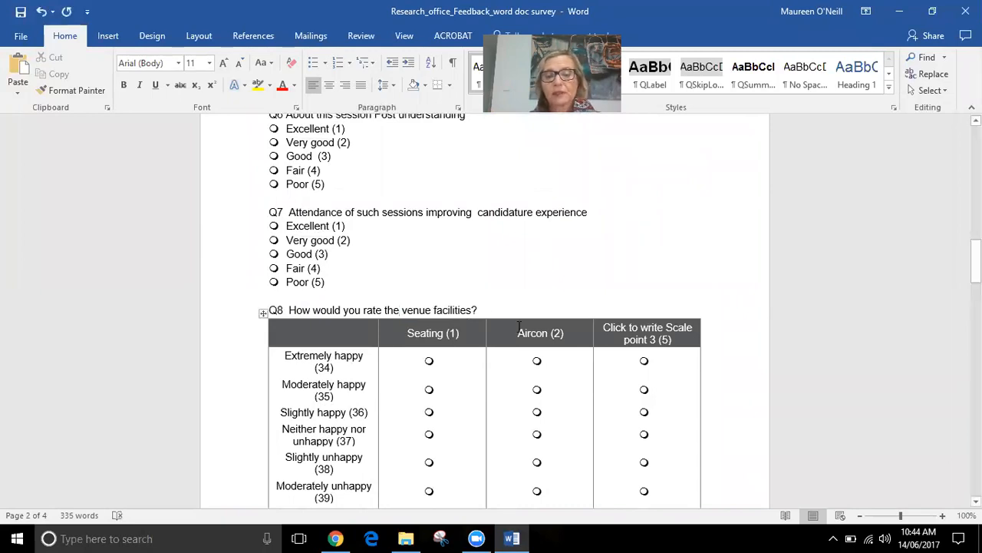
# - Review questions Q5 to Q8 and their answer scales in the Word document
pyautogui.scroll(2, 515, 318)
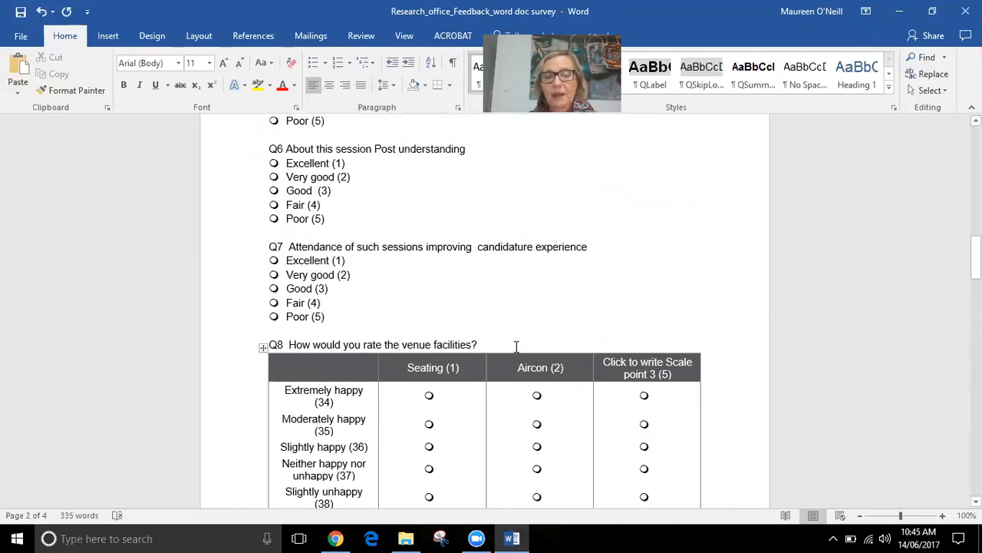
pyautogui.scroll(3, 515, 344)
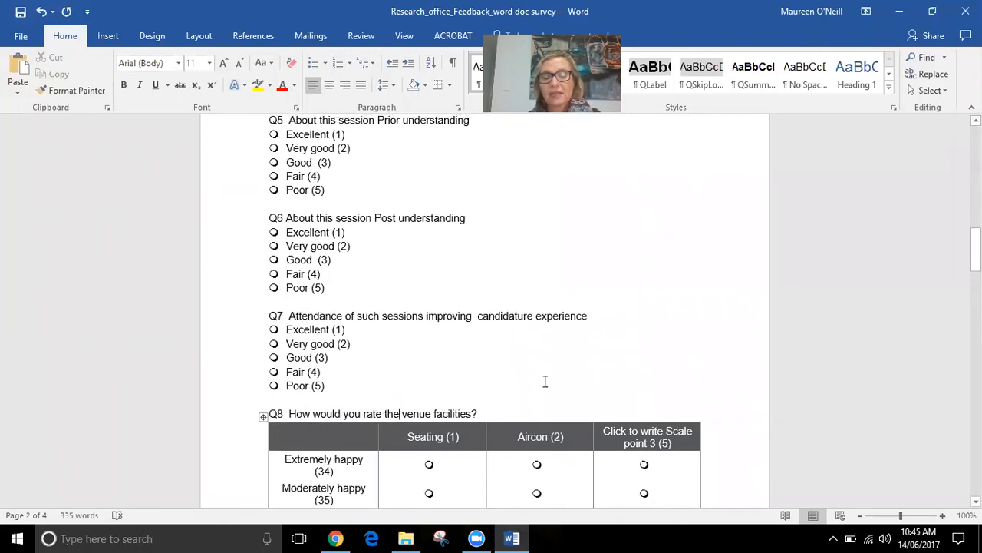
pyautogui.scroll(3, 546, 381)
pyautogui.scroll(-3, 547, 380)
pyautogui.scroll(-3, 546, 379)
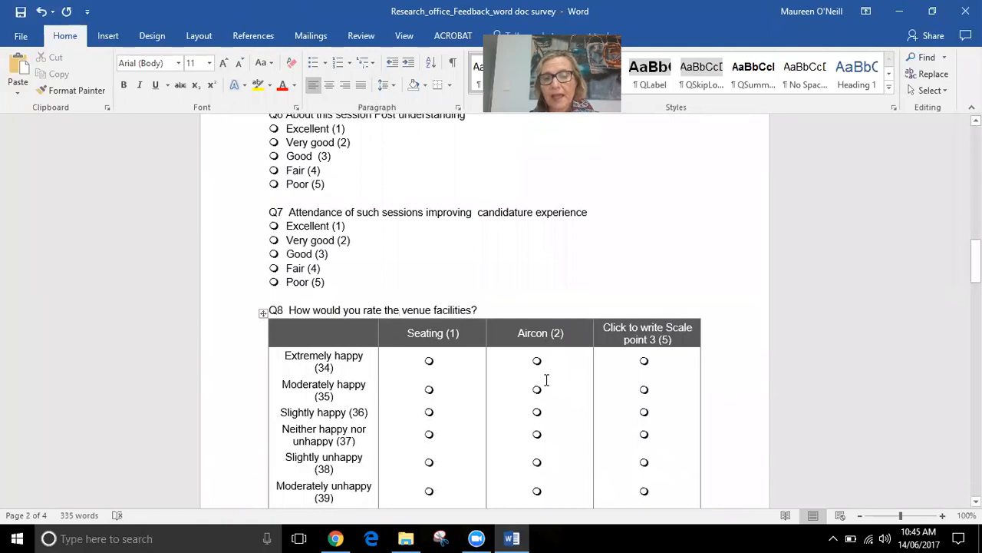
pyautogui.scroll(-2, 546, 379)
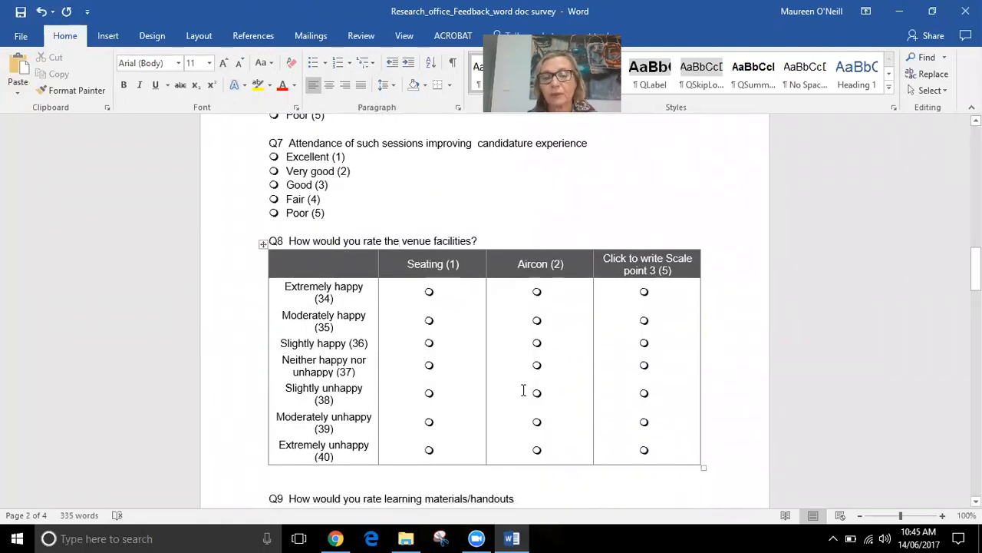
# - Return to the Qualtrics survey to check the question type of Q2, and switch back to the Word document
pyautogui.click(900, 10)
pyautogui.scroll(4, 315, 252)
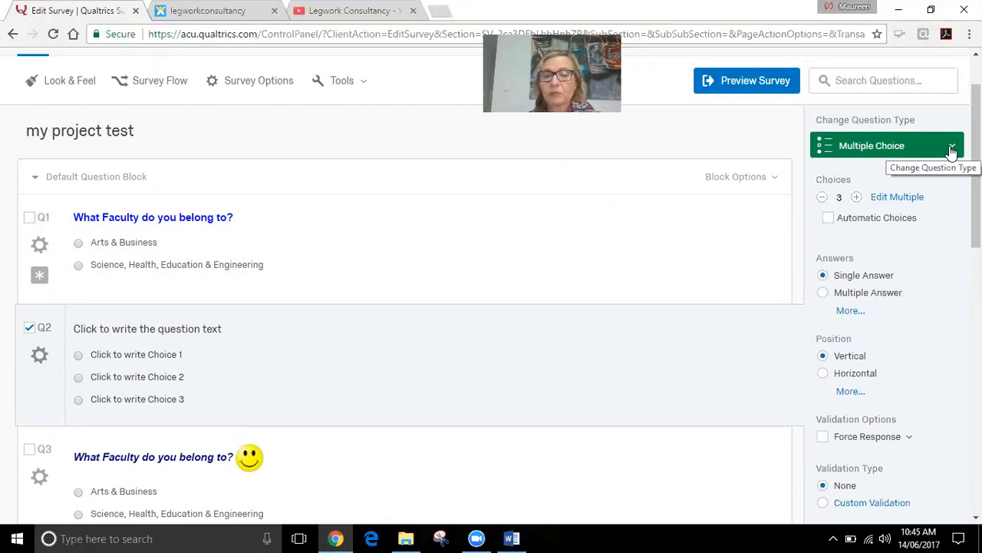
pyautogui.click(513, 538)
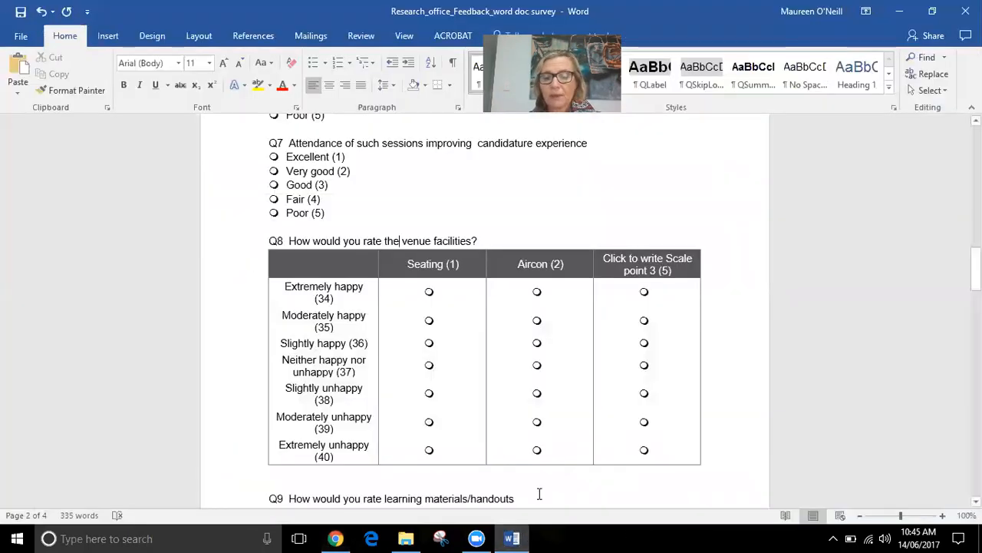
# - Go back to questions Q1 to Q4 at the start of the Word document, and return to the Qualtrics survey
pyautogui.scroll(8, 459, 351)
pyautogui.scroll(15, 461, 352)
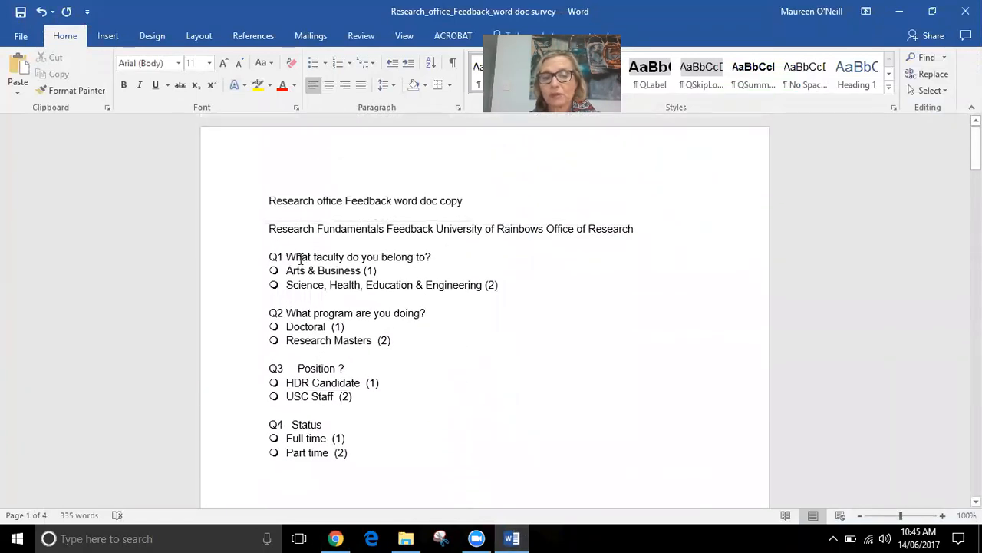
pyautogui.click(896, 13)
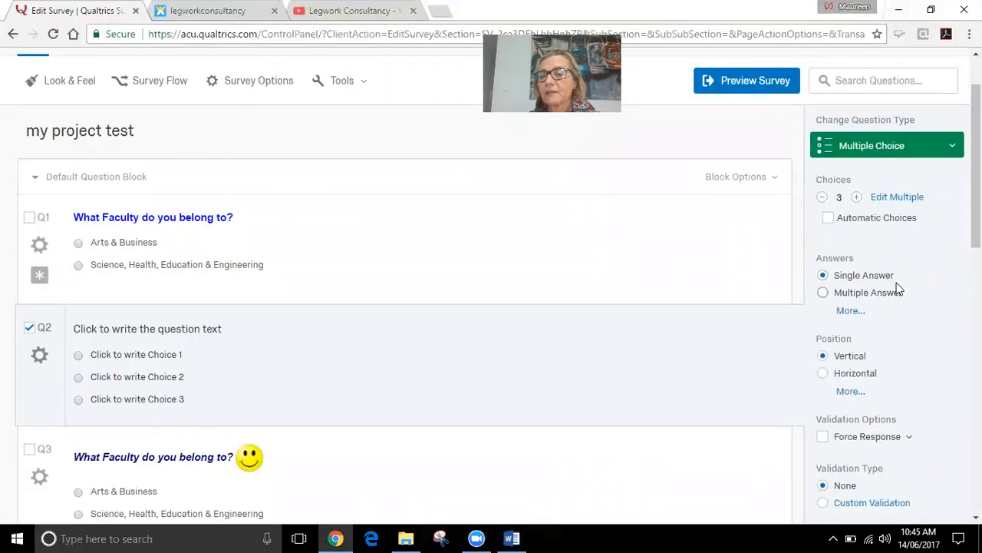
# - Look through the question types available for Q2, including the Rank Order variants, and leave the type as Multiple Choice
pyautogui.click(952, 147)
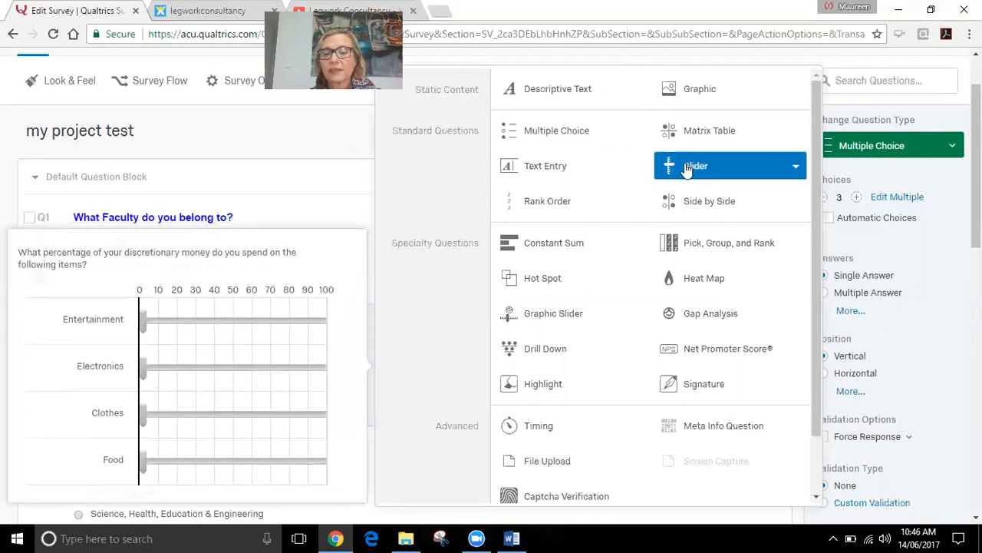
pyautogui.click(631, 214)
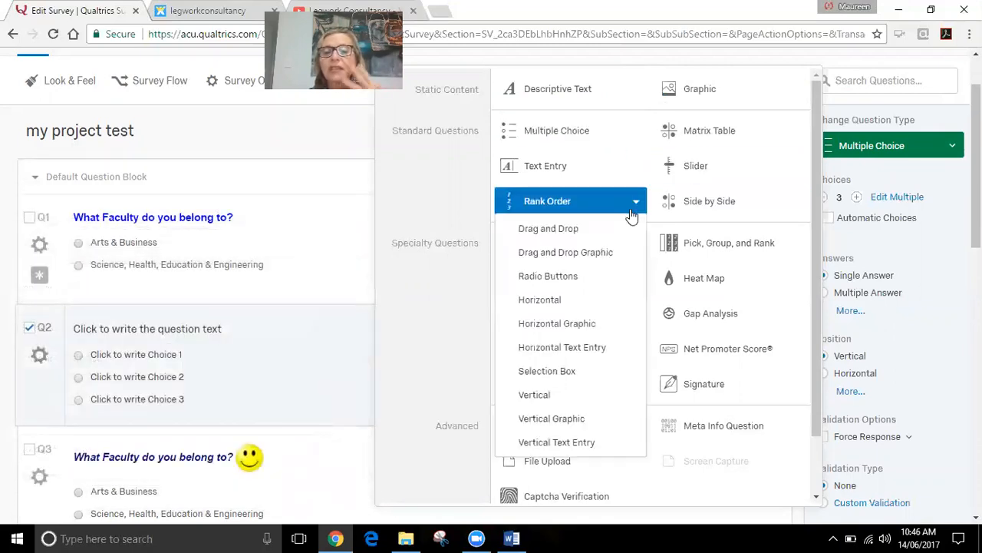
pyautogui.click(444, 201)
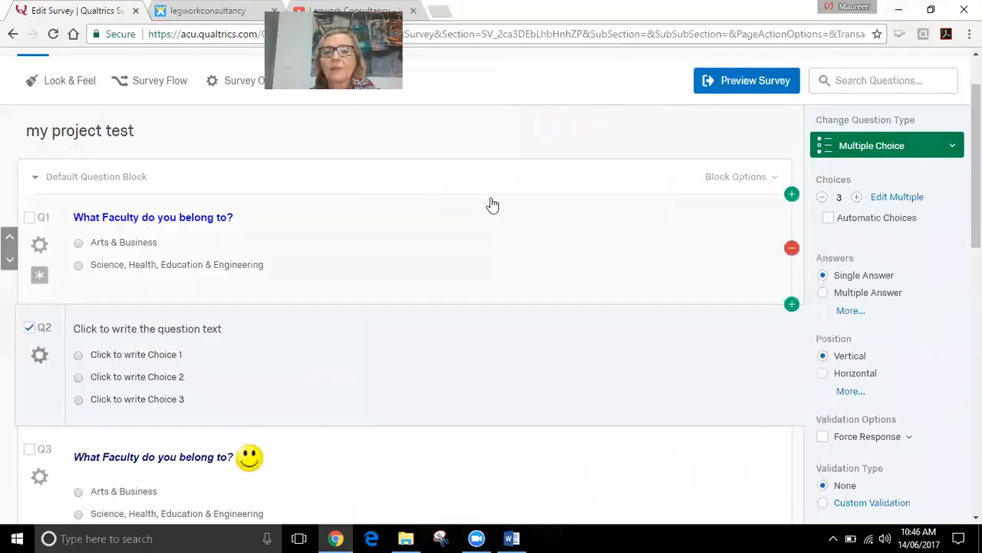
# - Reduce Q2 to two answer choices and check it against the program question in the Word document
pyautogui.scroll(-2, 499, 300)
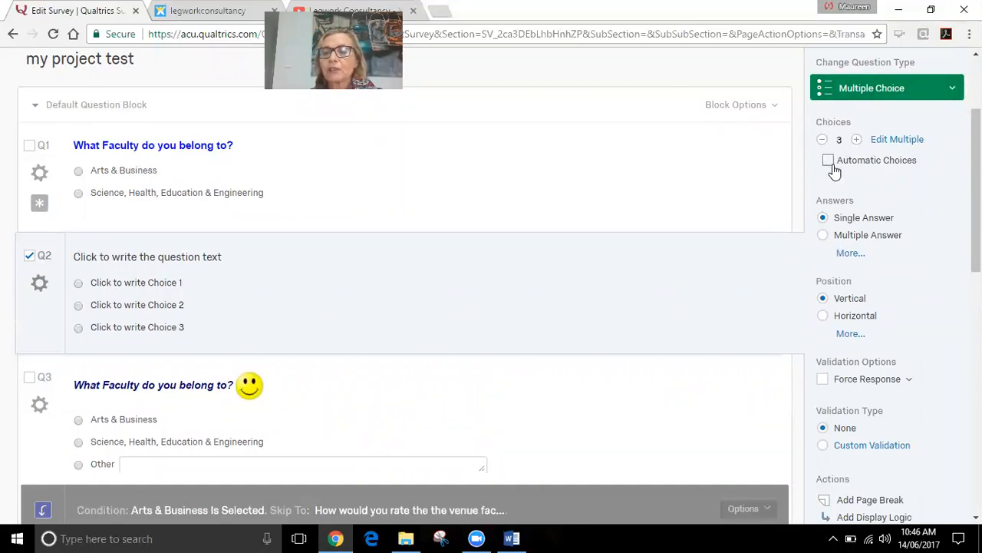
pyautogui.click(822, 140)
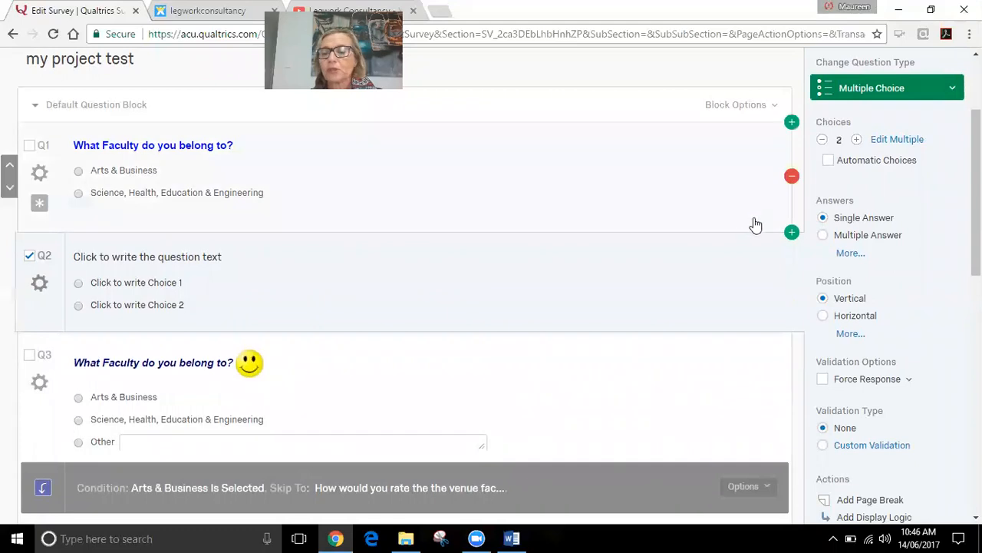
pyautogui.scroll(-1, 873, 152)
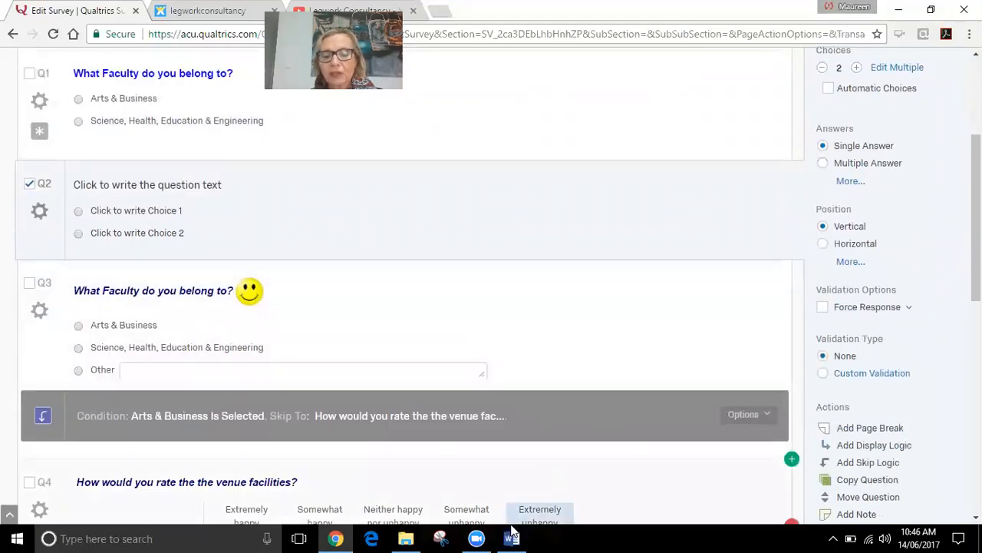
pyautogui.click(536, 537)
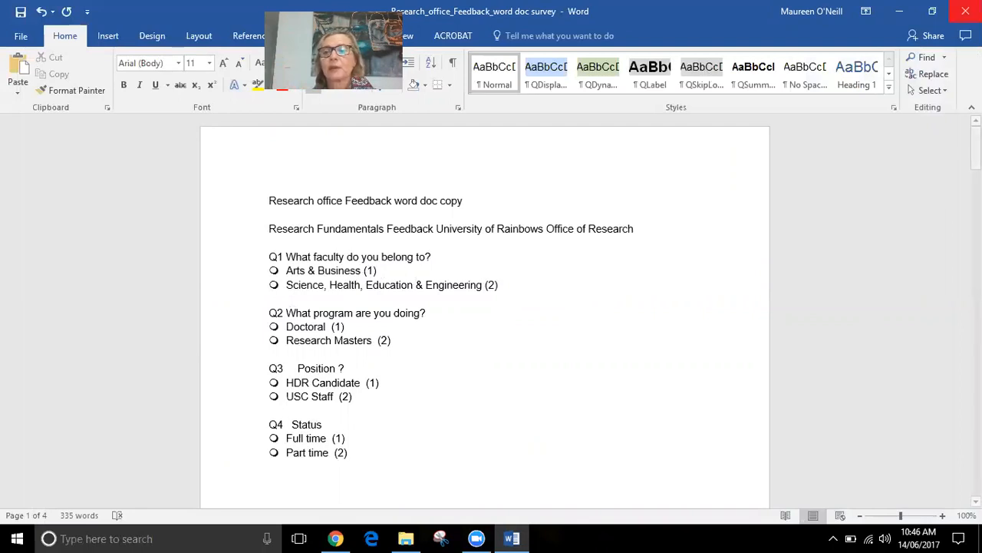
pyautogui.click(900, 13)
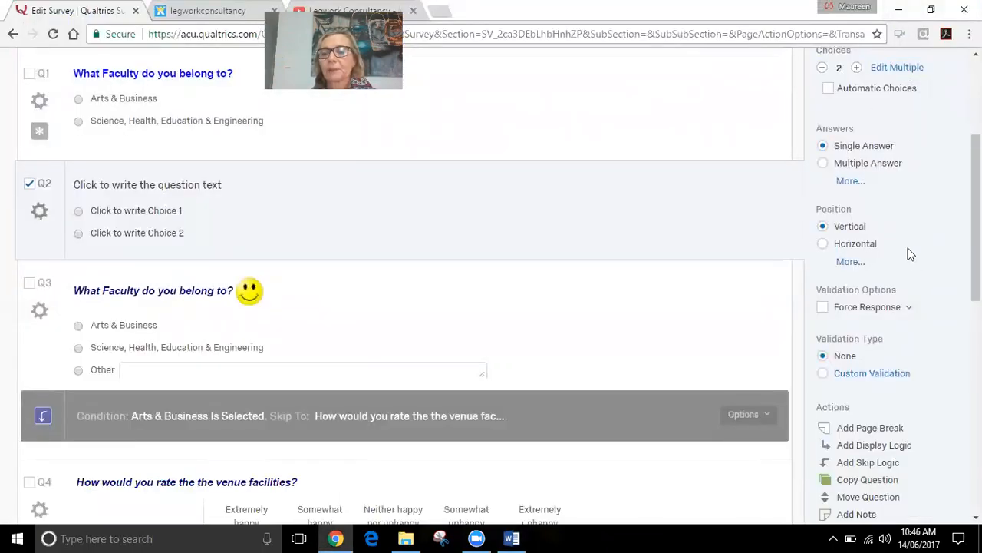
# - Examine Q2's answer, position, validation and action settings
pyautogui.moveTo(797, 215)
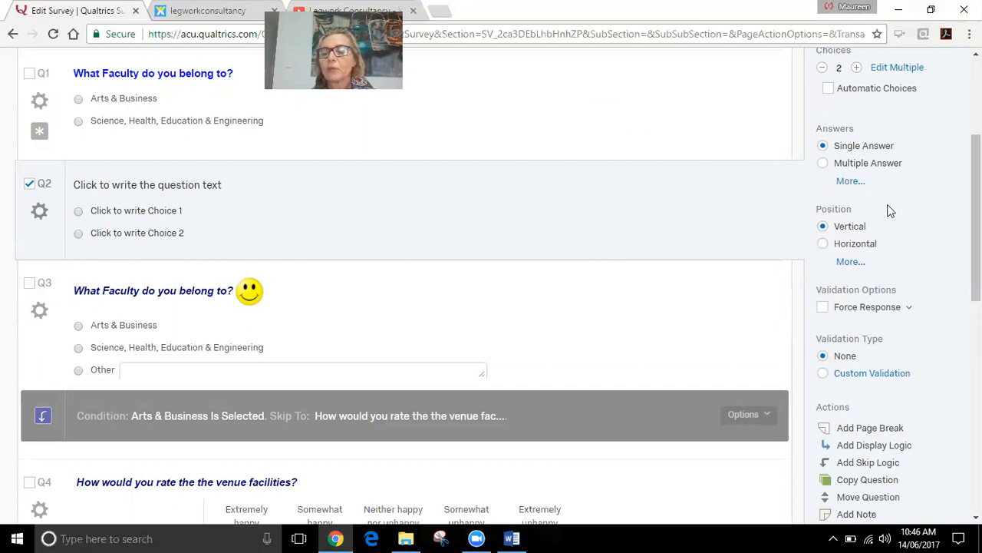
pyautogui.scroll(-1, 908, 212)
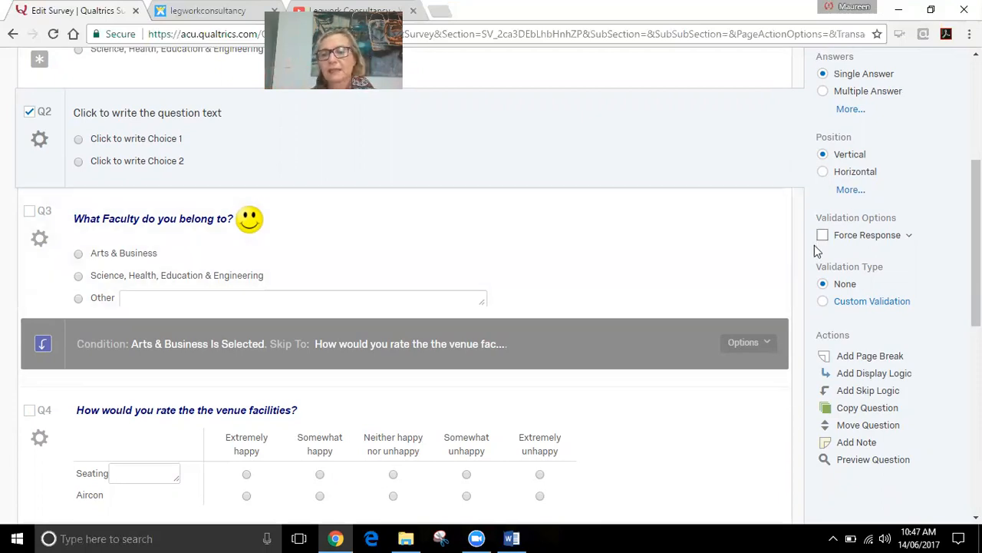
pyautogui.scroll(1, 572, 243)
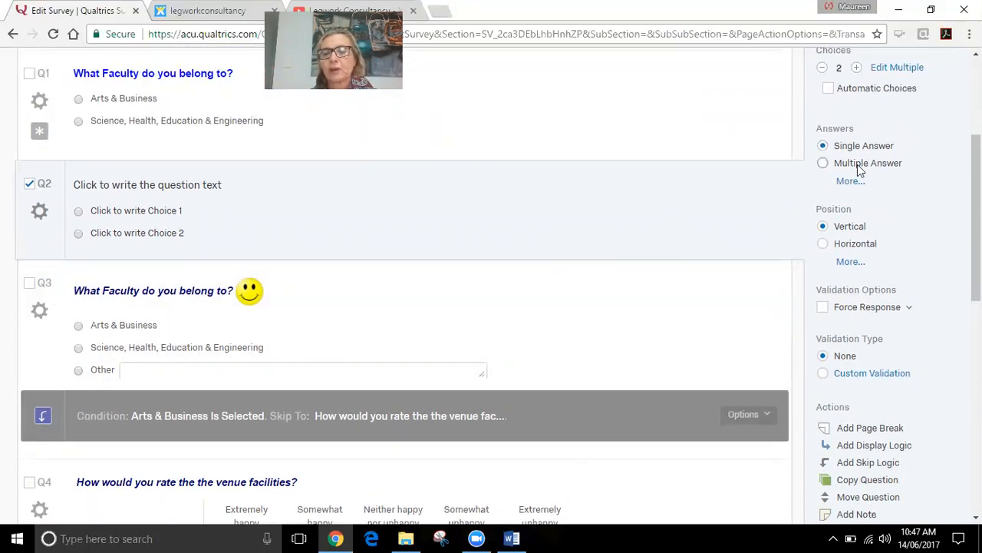
pyautogui.scroll(-1, 879, 248)
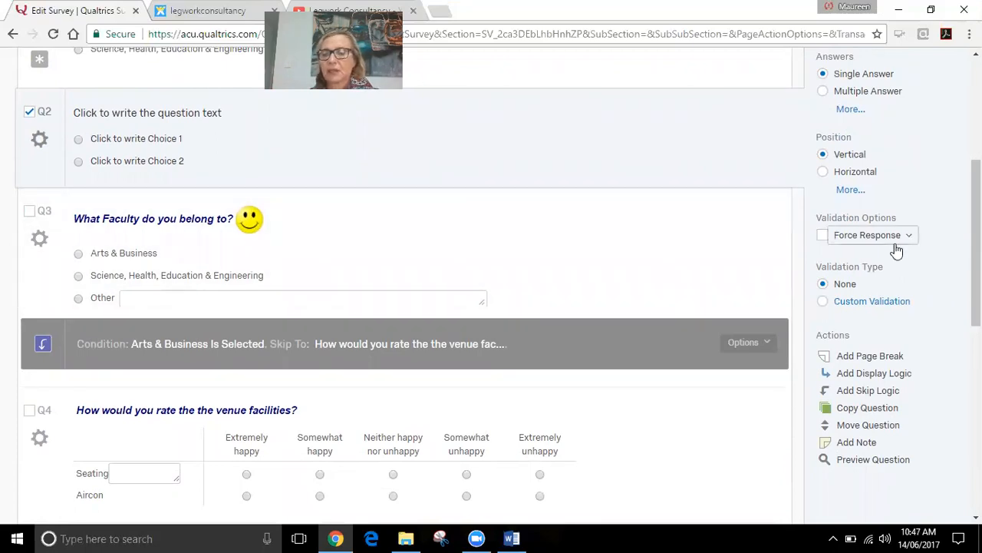
pyautogui.scroll(-1, 896, 251)
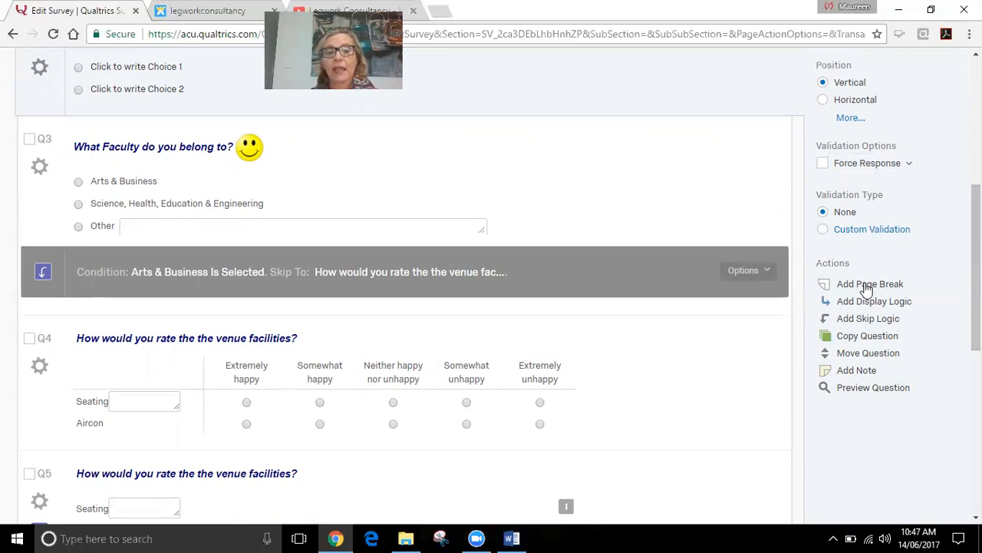
pyautogui.scroll(2, 866, 286)
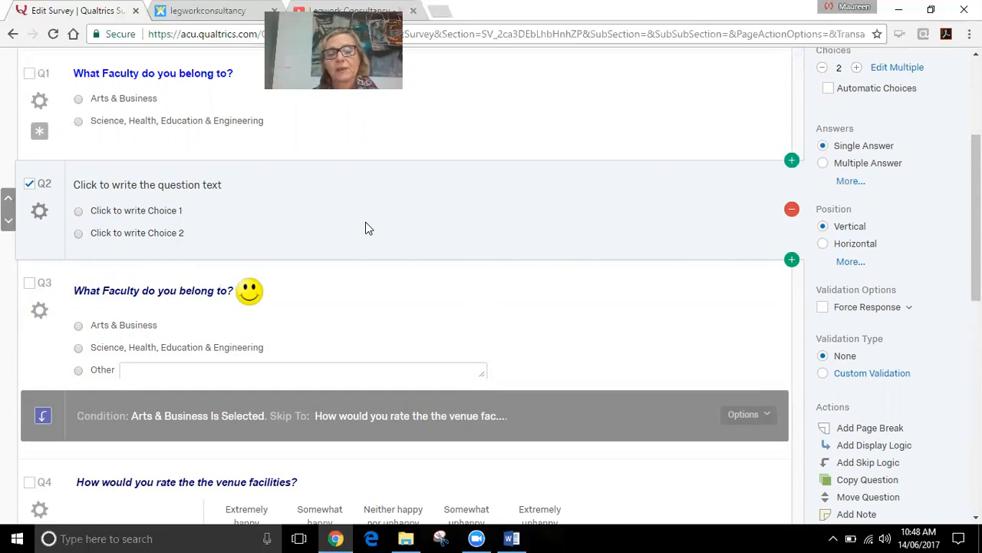
# - Try the horizontal position for Q2's choices and set it back to vertical
pyautogui.click(823, 243)
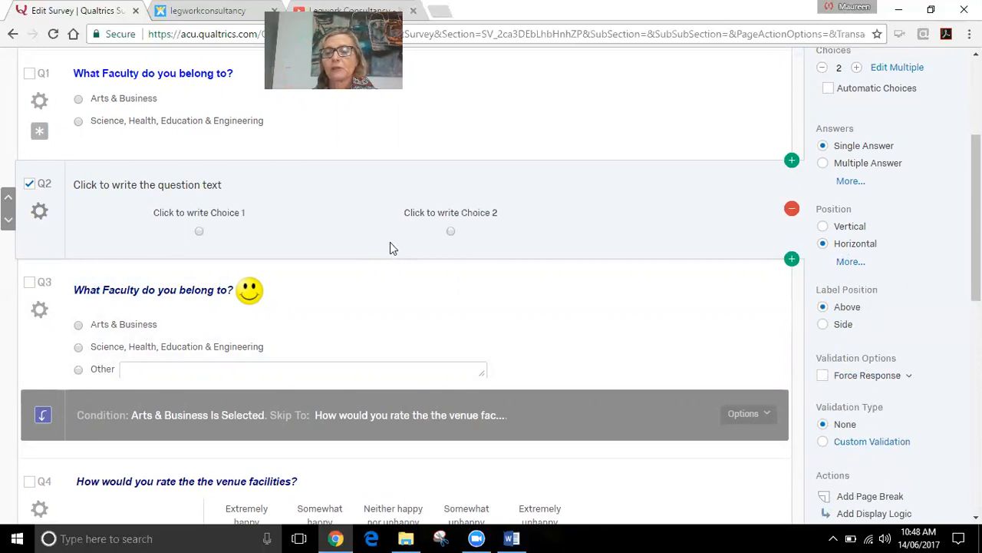
pyautogui.click(823, 227)
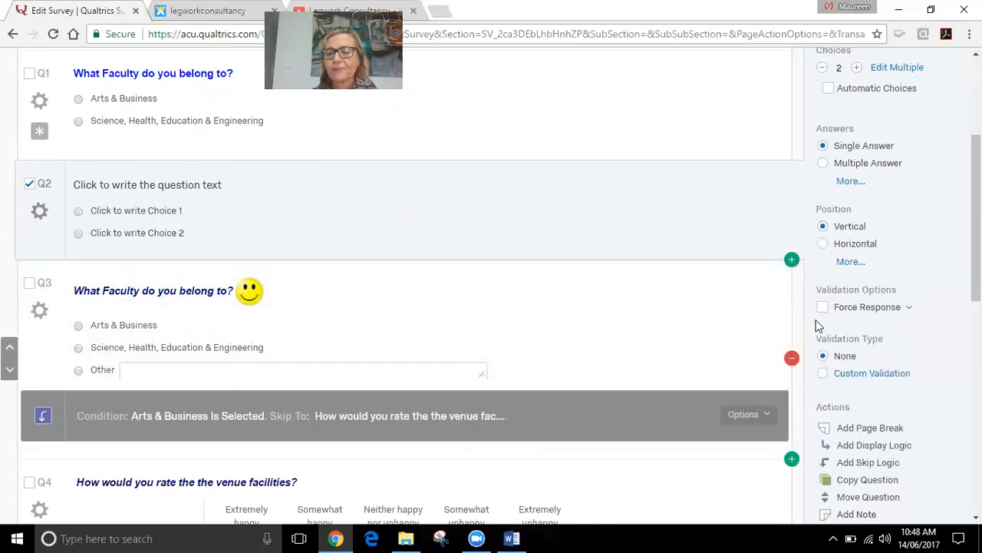
# - Examine the Force Response and Request Response validation options for Q2 without choosing one
pyautogui.scroll(-1, 834, 330)
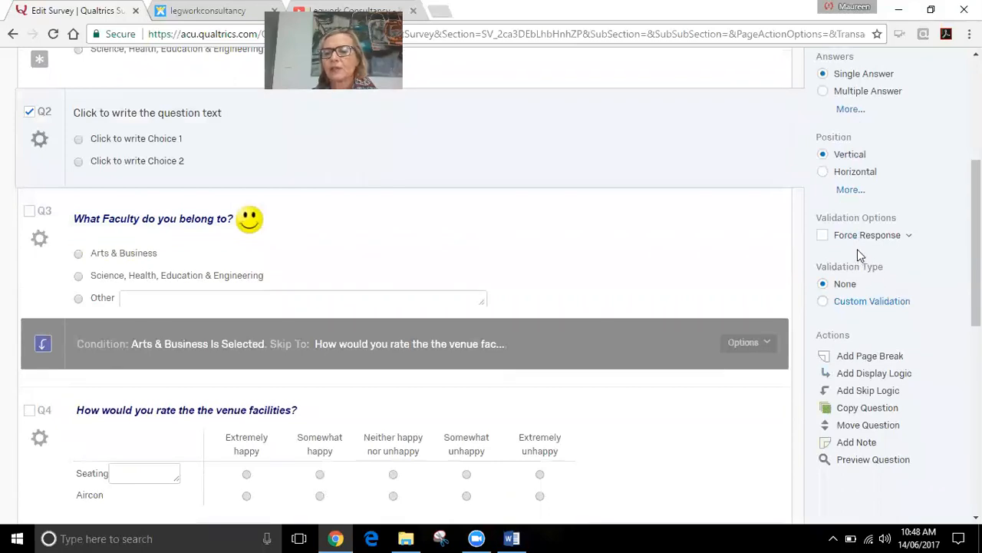
pyautogui.click(909, 241)
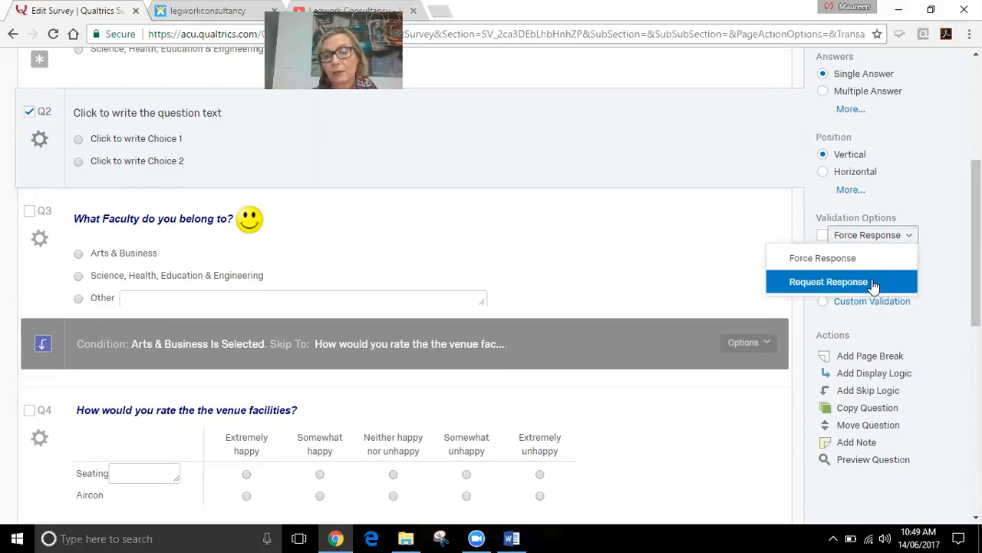
pyautogui.click(938, 255)
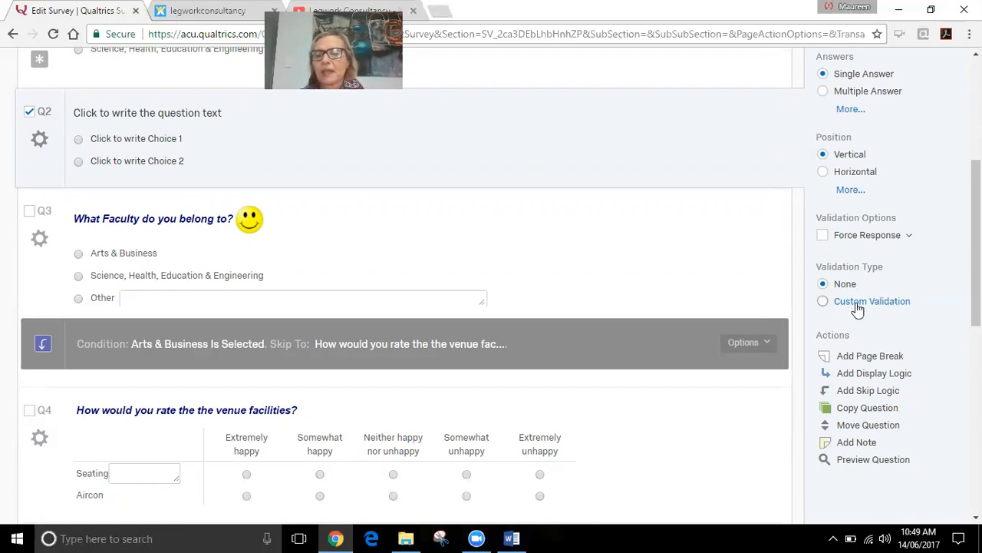
# - Try to save a custom validation for Q2 without a condition or error message, and close the dialog
pyautogui.click(822, 300)
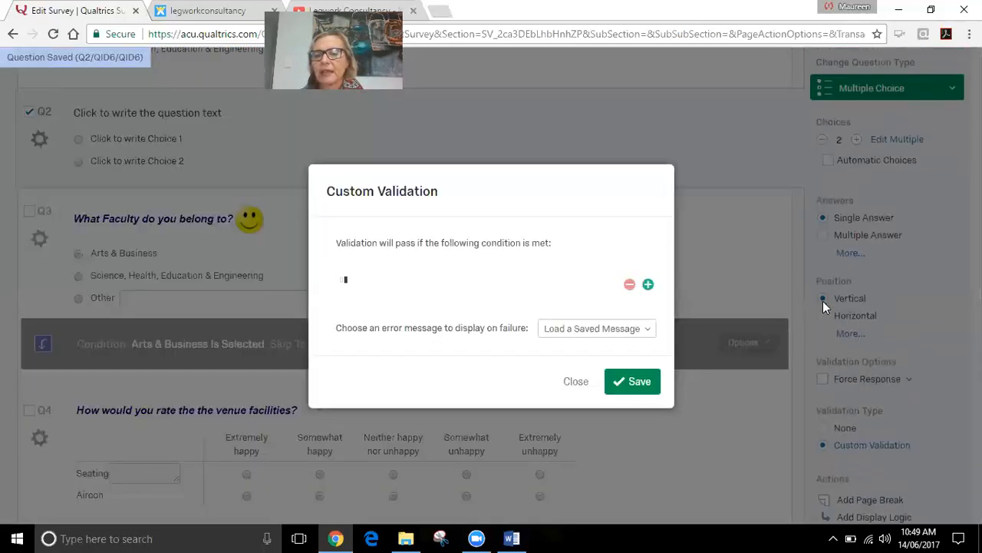
pyautogui.click(636, 386)
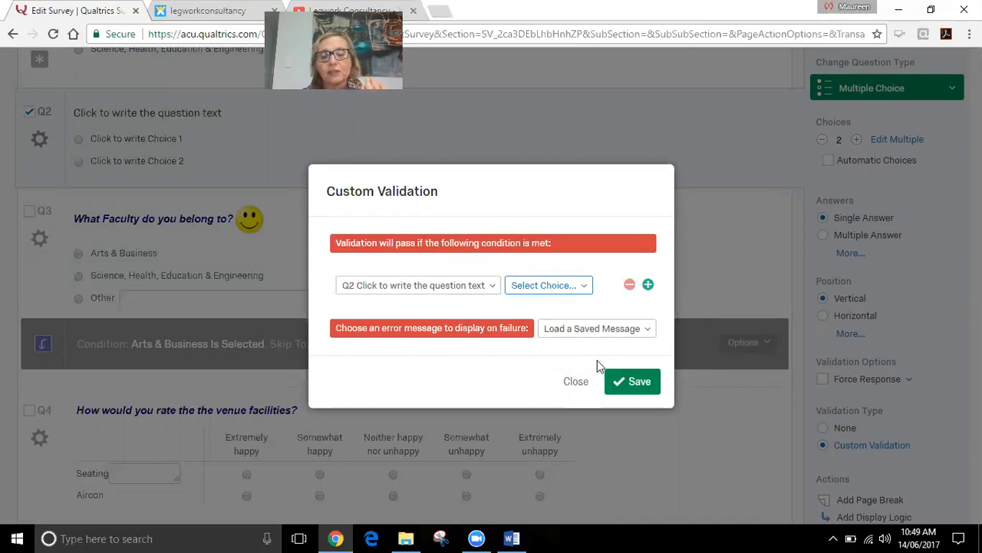
pyautogui.click(576, 383)
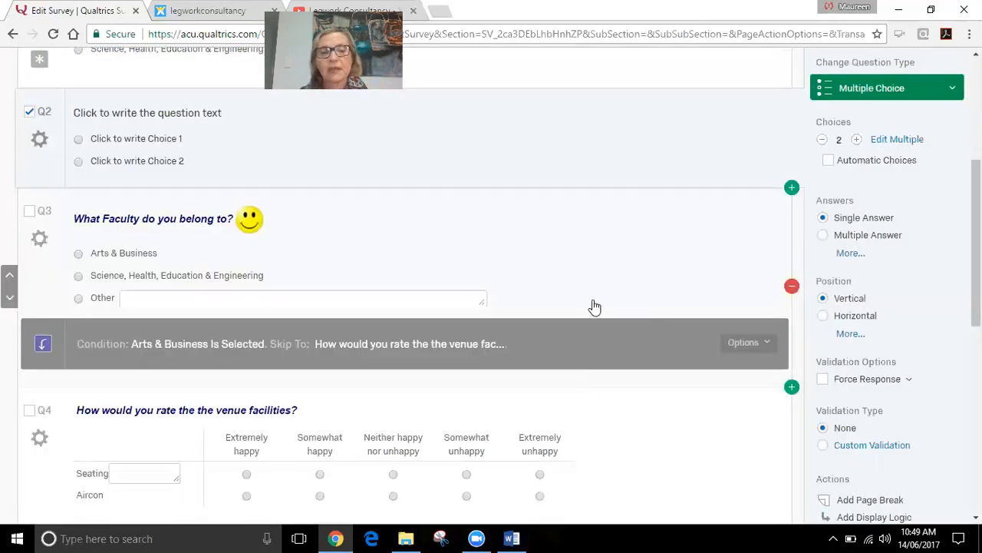
# - Turn on Force Response for Q2
pyautogui.scroll(-2, 840, 292)
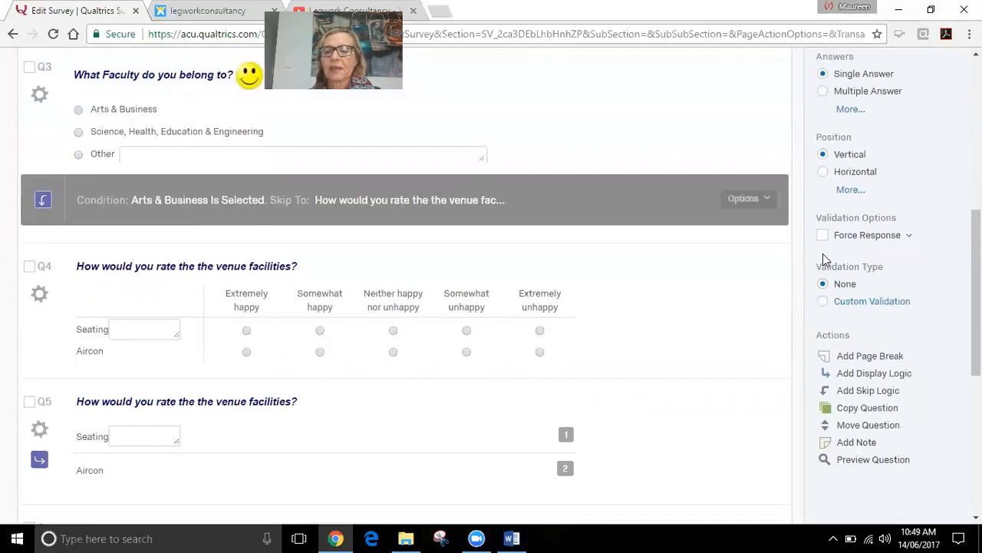
pyautogui.click(824, 236)
pyautogui.scroll(2, 559, 212)
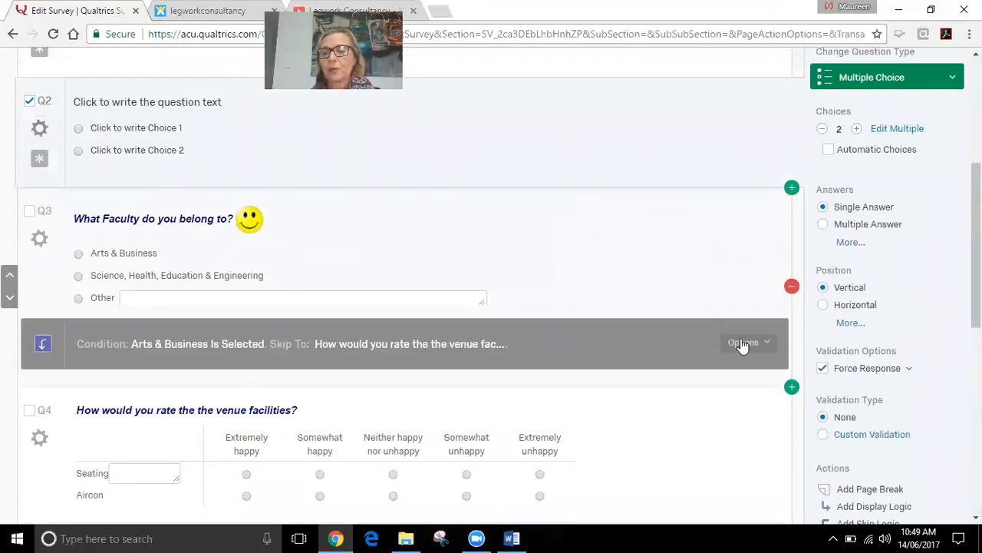
# - Review Q2's question settings and available actions, including page break, display logic, skip logic, copy, move, note and preview
pyautogui.scroll(-1, 893, 378)
pyautogui.scroll(-1, 883, 368)
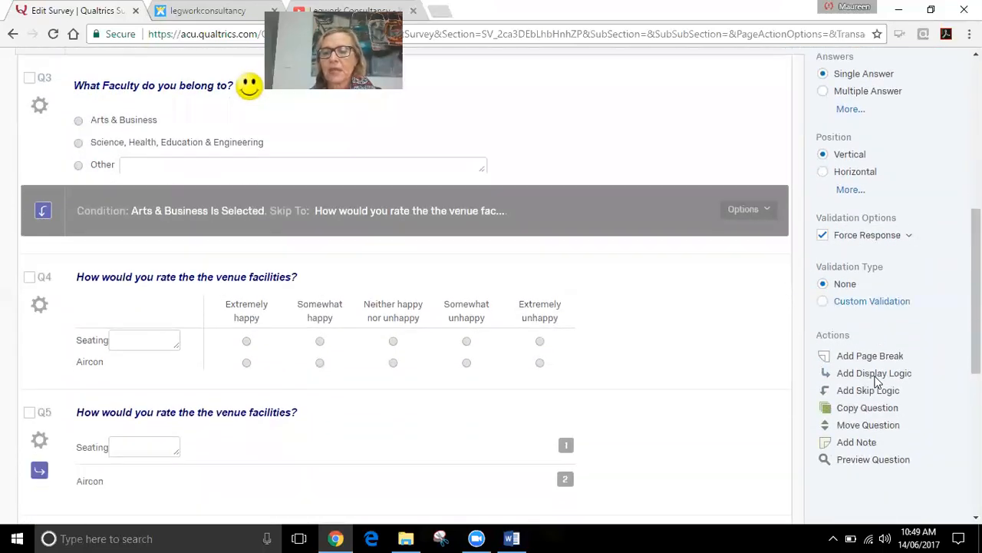
pyautogui.scroll(-1, 888, 344)
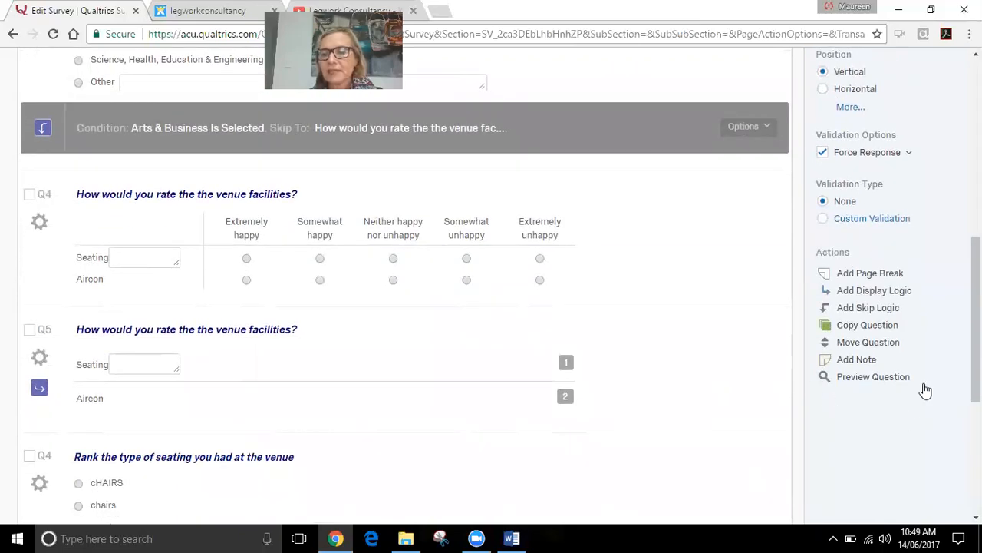
pyautogui.scroll(6, 854, 384)
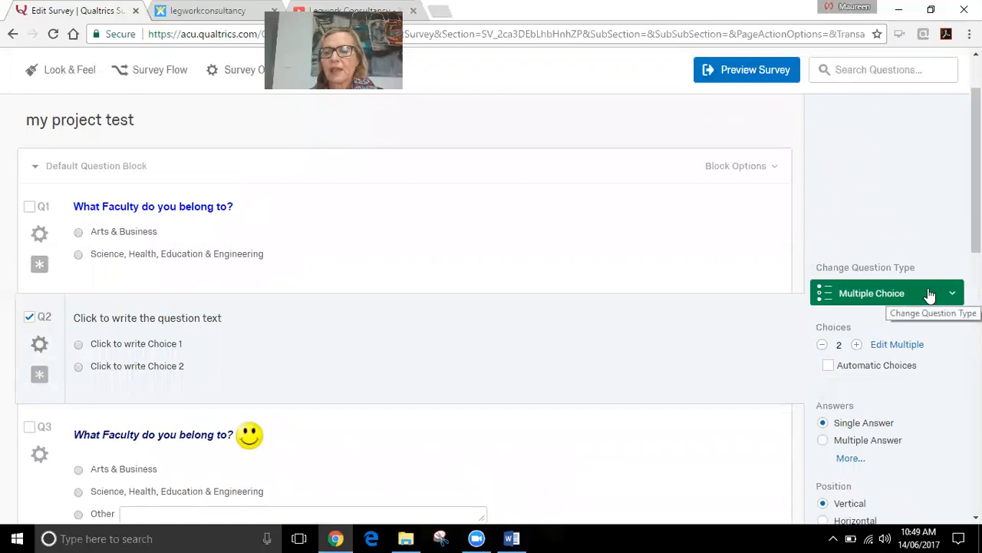
pyautogui.scroll(-1, 871, 360)
pyautogui.scroll(-4, 880, 354)
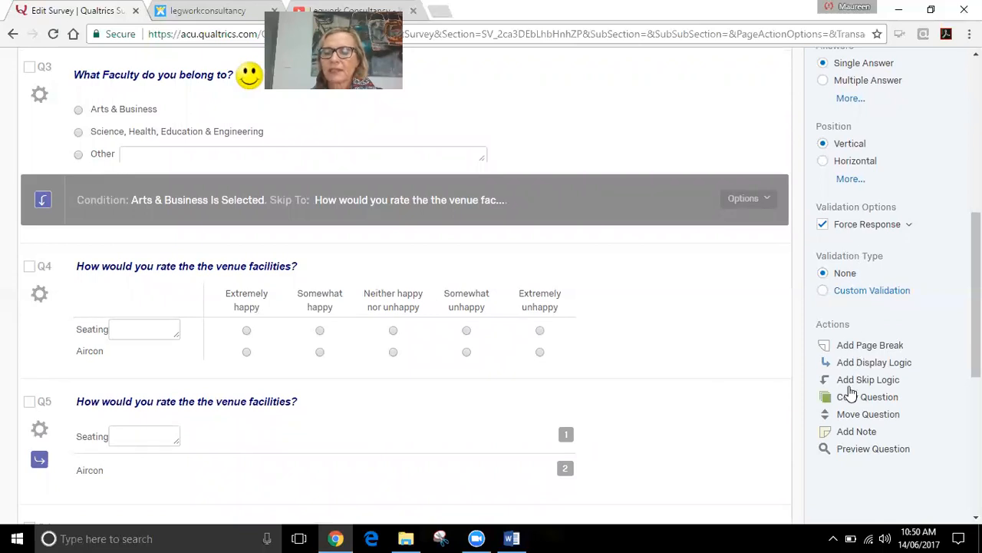
pyautogui.scroll(3, 881, 397)
pyautogui.scroll(1, 878, 396)
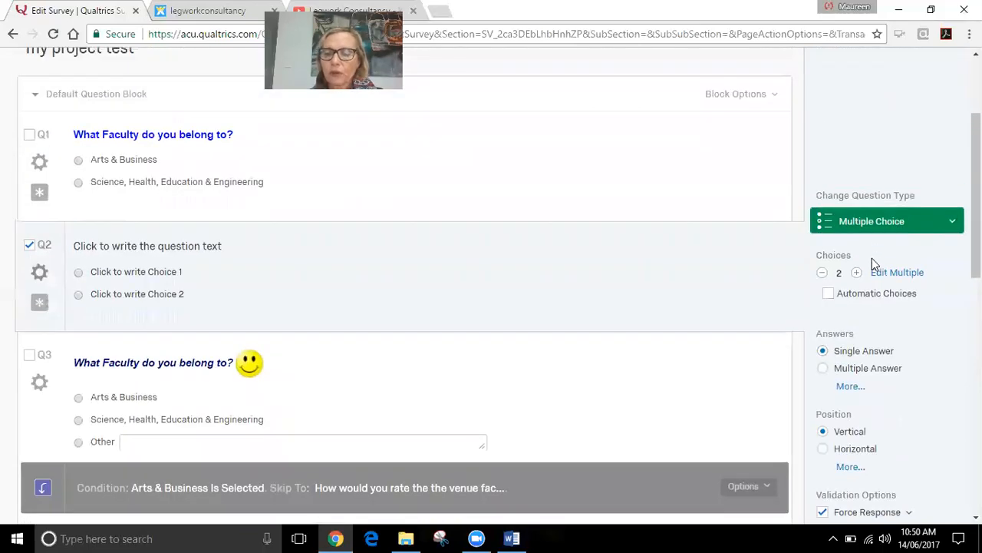
pyautogui.scroll(-3, 883, 307)
pyautogui.scroll(3, 894, 322)
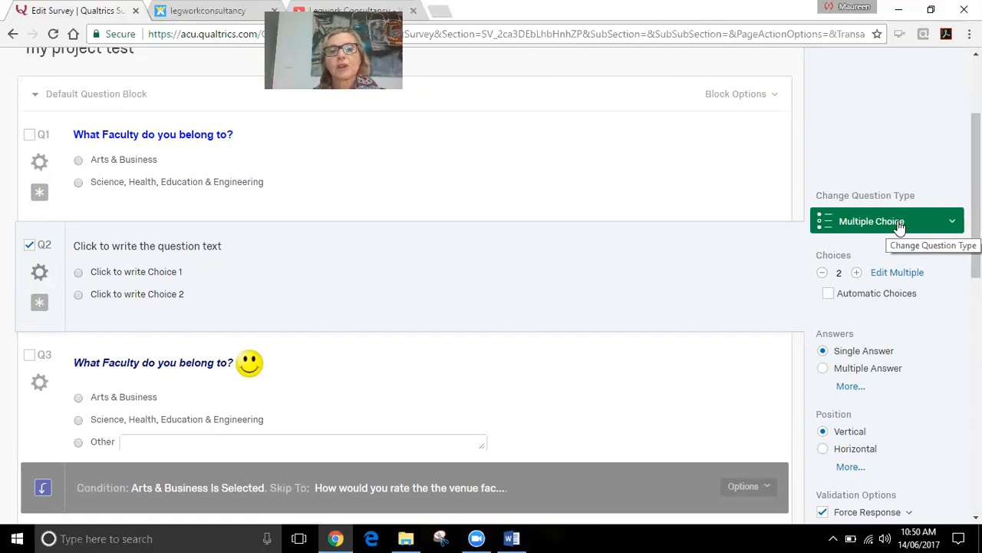
pyautogui.scroll(2, 691, 343)
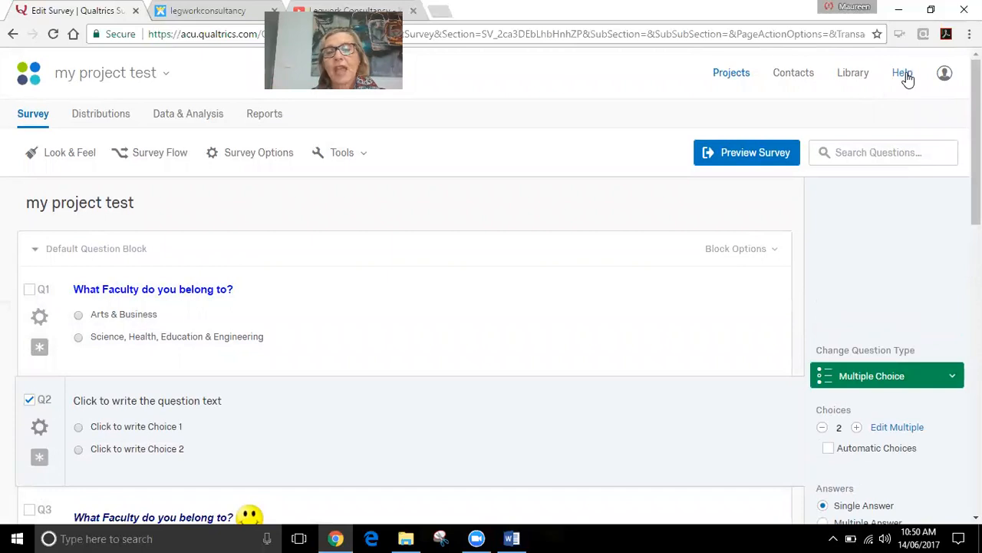
pyautogui.scroll(-1, 499, 359)
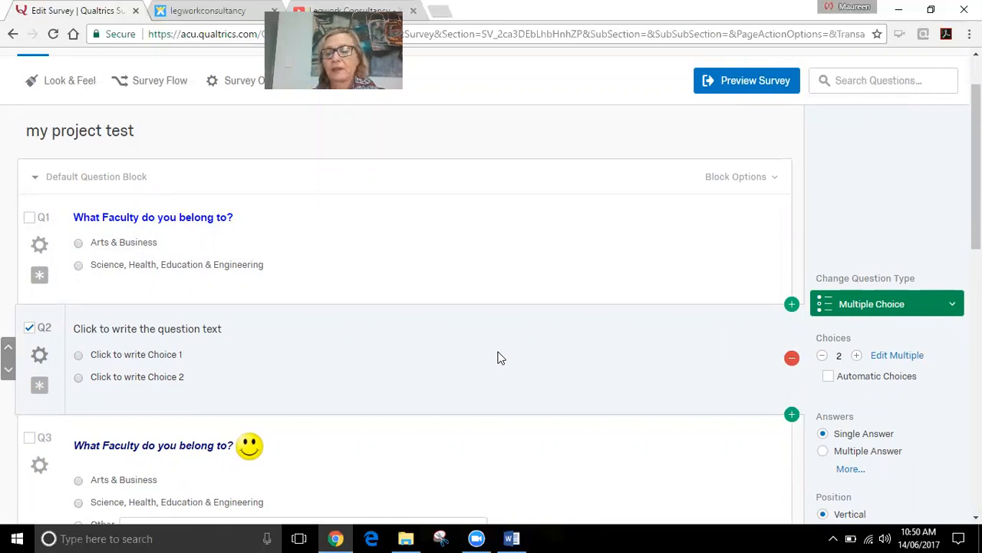
pyautogui.scroll(-2, 731, 351)
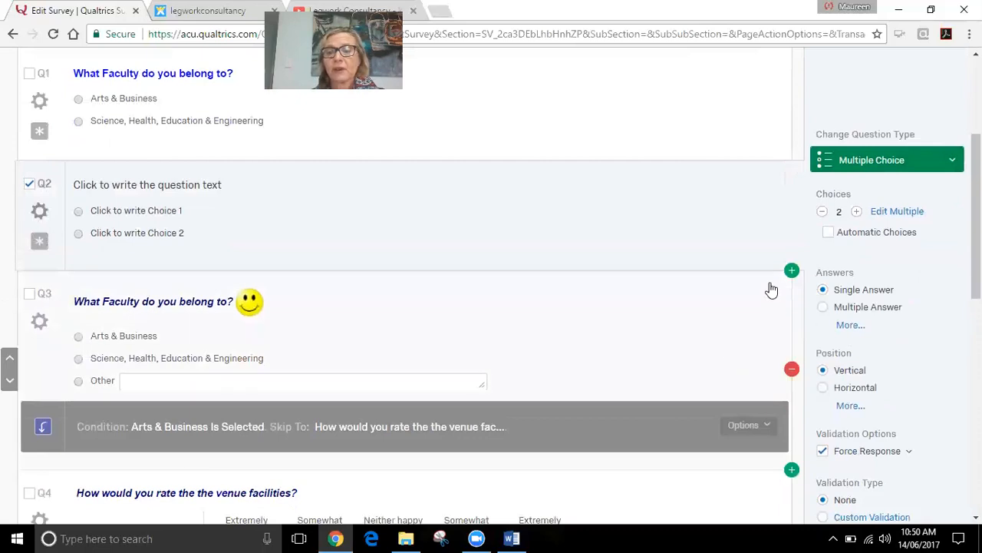
# - Review Q2's validation settings and available actions alongside the skip logic already attached to the Q3 faculty question
pyautogui.scroll(-1, 880, 285)
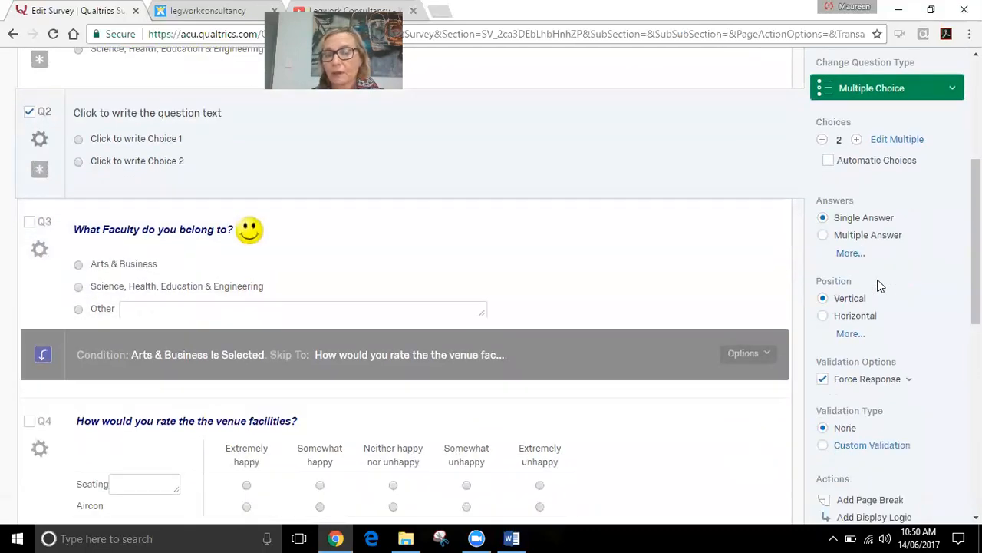
pyautogui.scroll(-2, 880, 285)
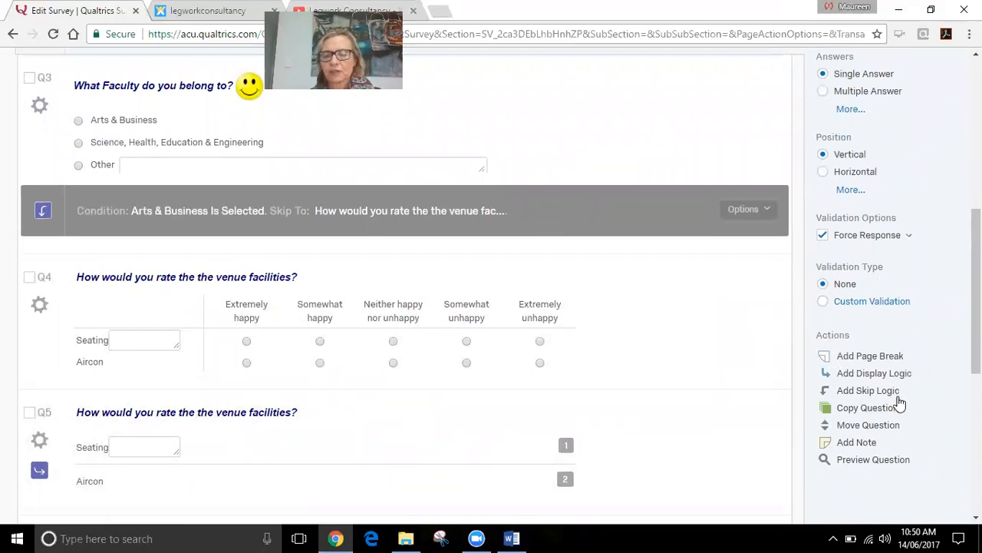
pyautogui.scroll(2, 514, 359)
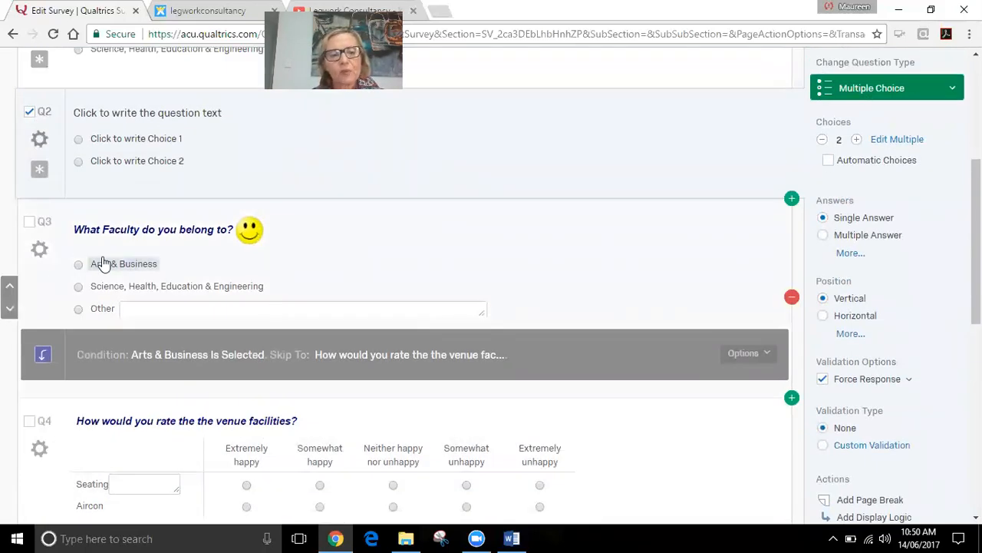
pyautogui.scroll(-1, 129, 269)
pyautogui.scroll(-3, 138, 330)
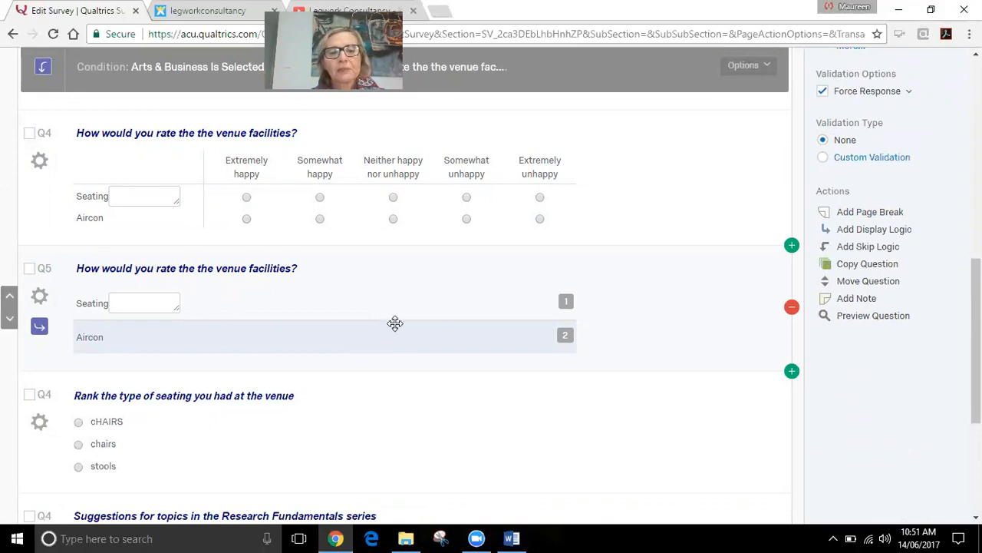
pyautogui.scroll(3, 388, 329)
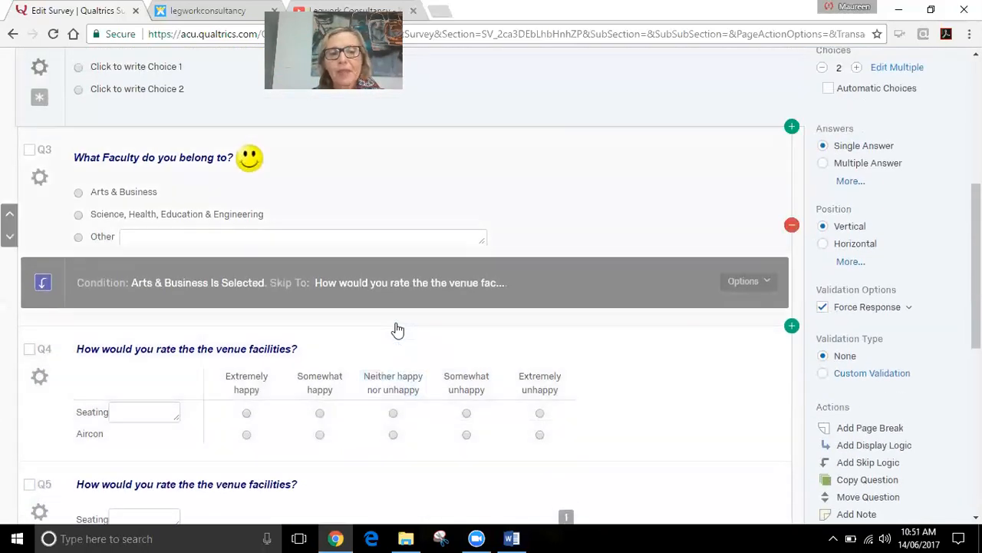
pyautogui.scroll(-2, 397, 328)
pyautogui.scroll(1, 408, 328)
pyautogui.scroll(1, 297, 278)
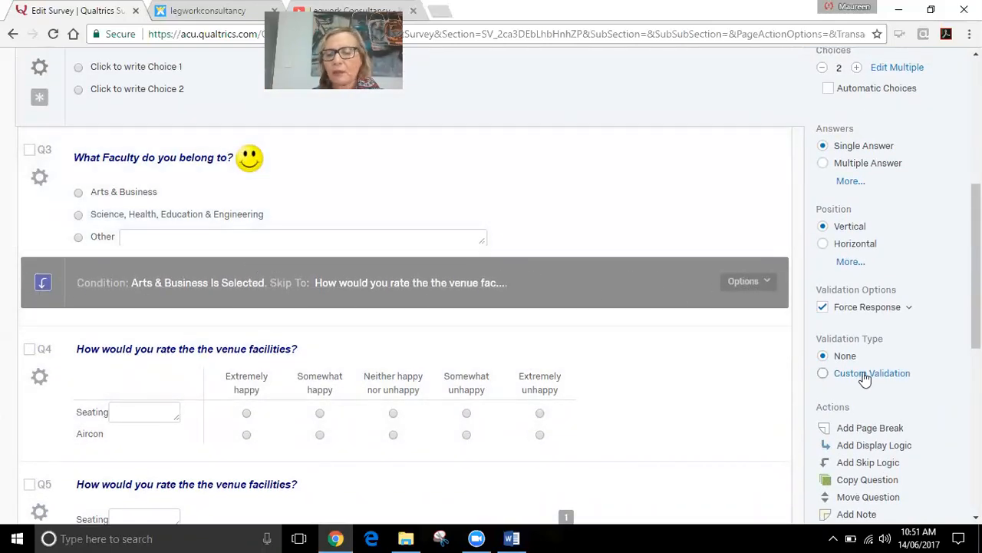
pyautogui.scroll(-2, 423, 212)
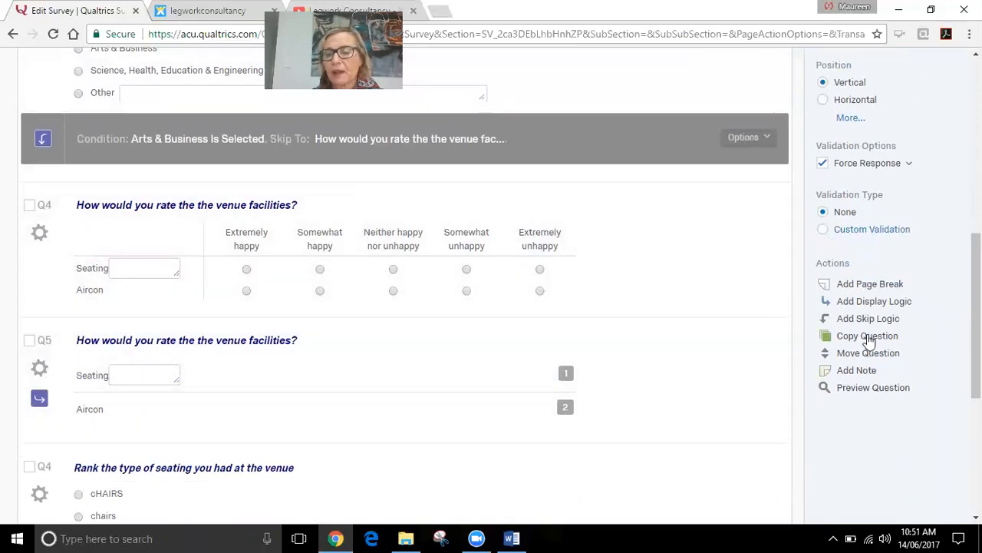
pyautogui.scroll(1, 668, 329)
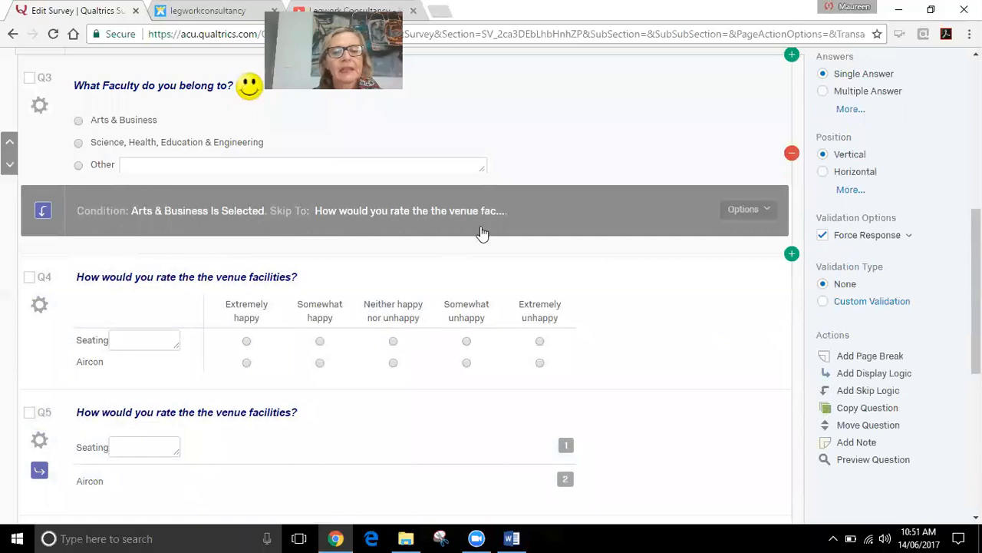
# - Open Q3's skip logic for editing and examine its condition and skip destination against the questions that follow
pyautogui.click(762, 211)
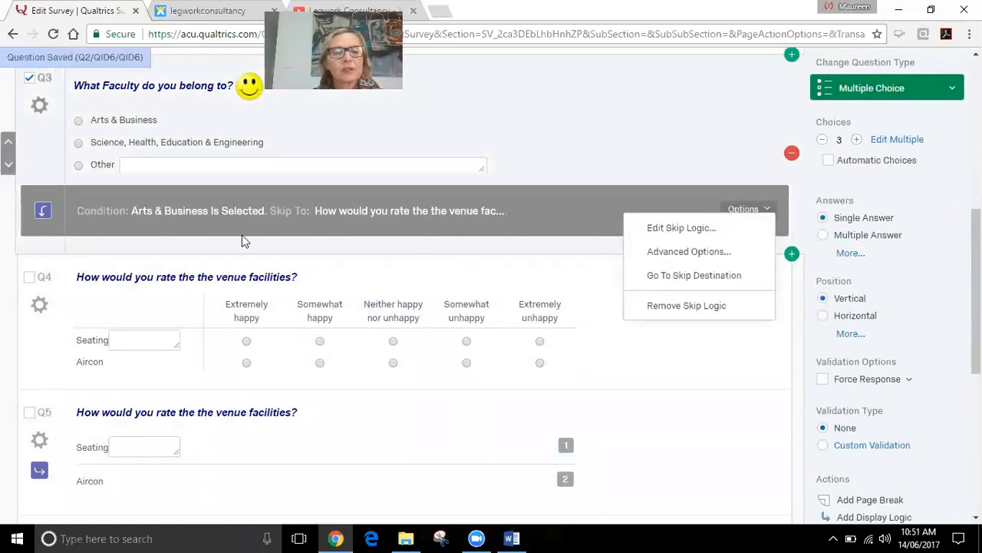
pyautogui.click(597, 220)
pyautogui.click(439, 221)
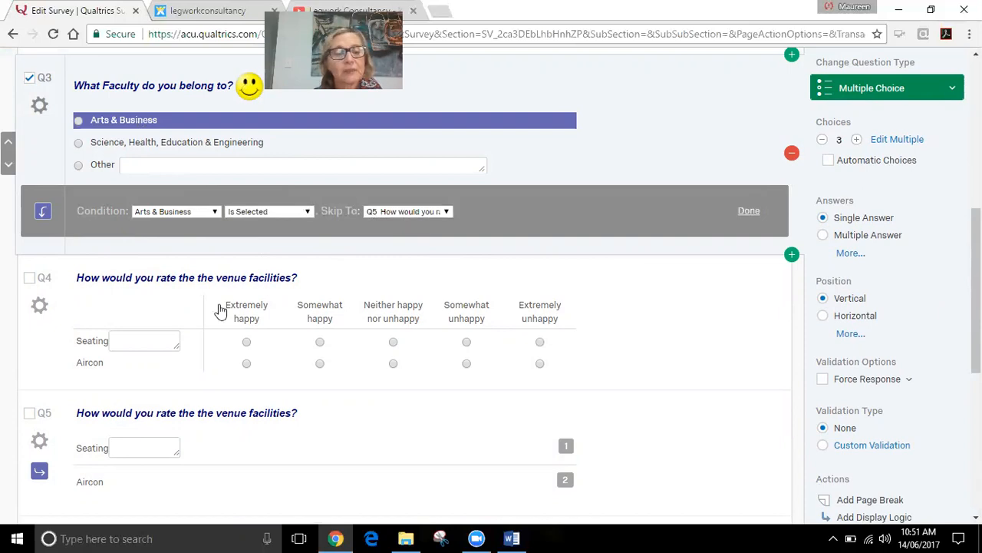
pyautogui.scroll(-2, 212, 333)
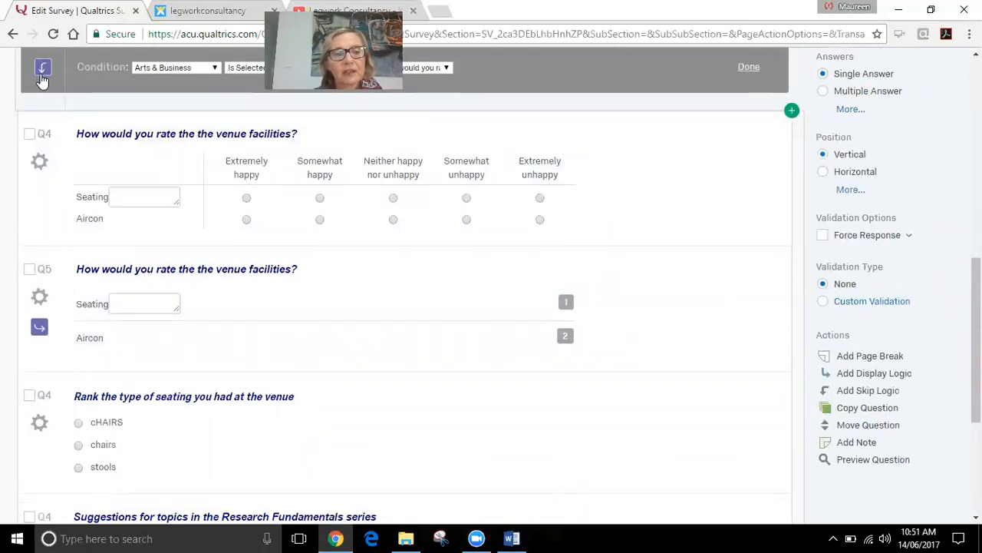
pyautogui.scroll(1, 123, 109)
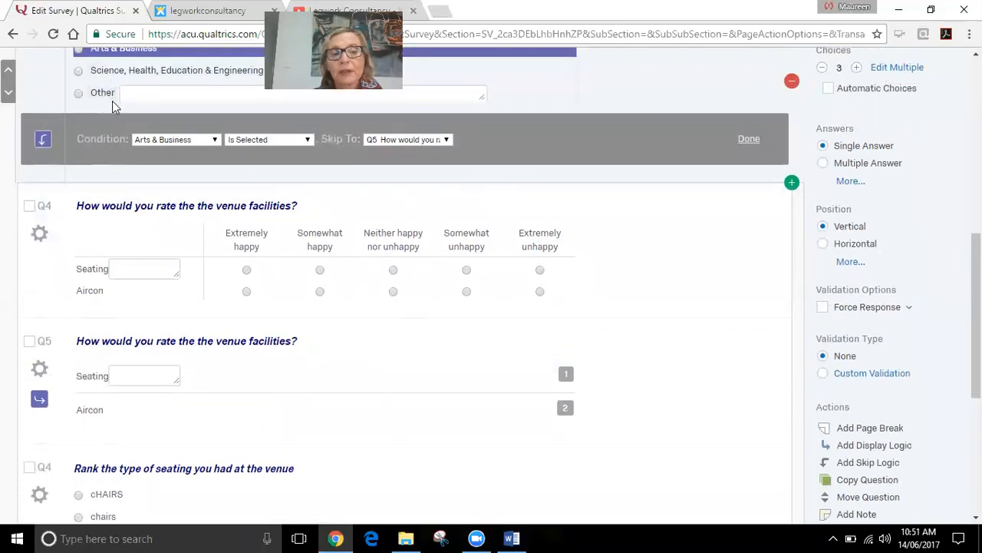
pyautogui.scroll(1, 112, 100)
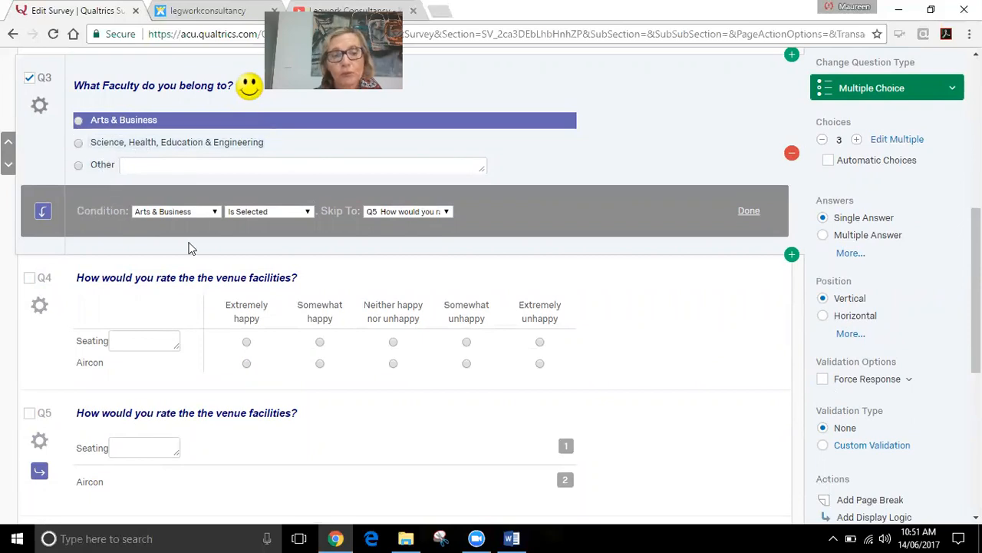
pyautogui.scroll(-1, 191, 248)
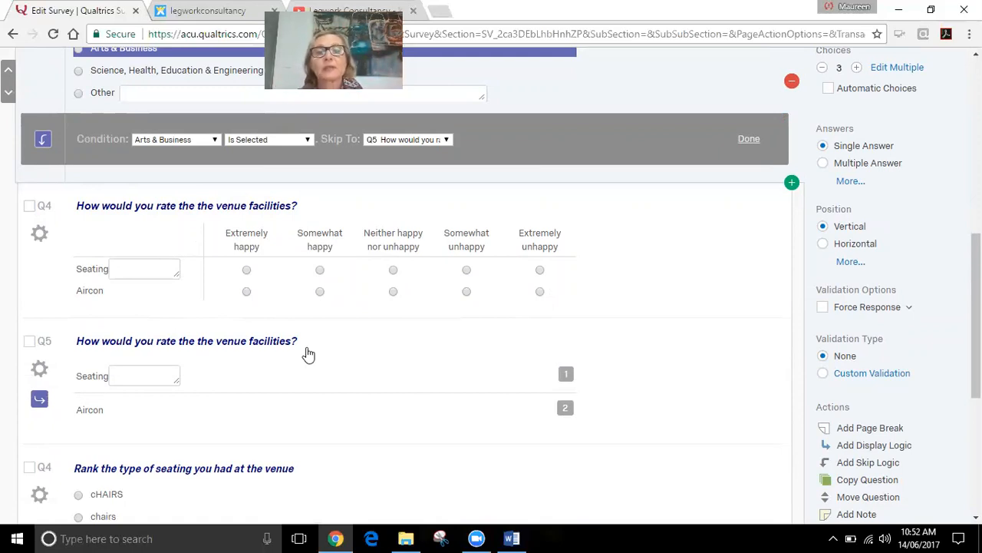
pyautogui.scroll(1, 307, 354)
pyautogui.scroll(1, 307, 353)
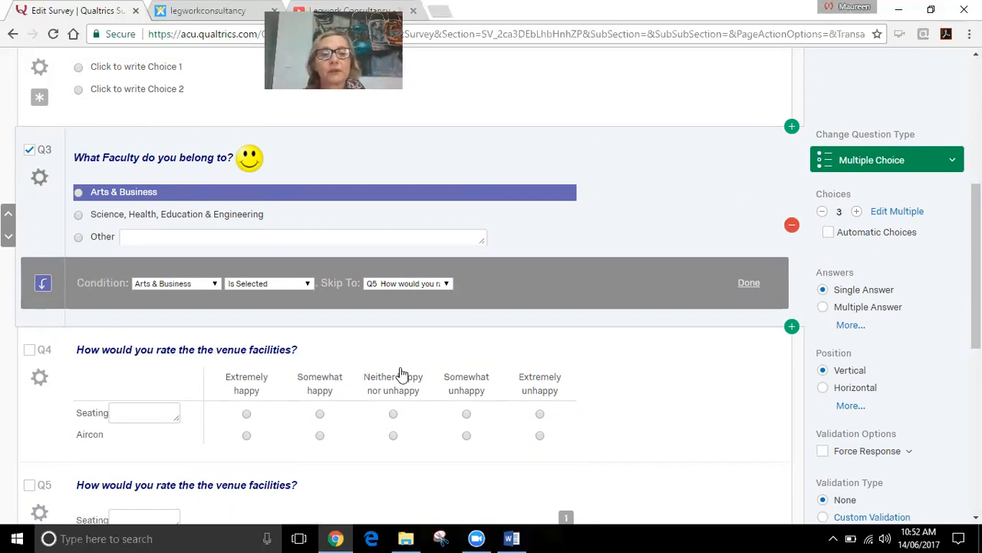
pyautogui.scroll(1, 400, 372)
# - Preview the Q3 faculty question as respondents would see it, and close the preview
pyautogui.scroll(-5, 400, 373)
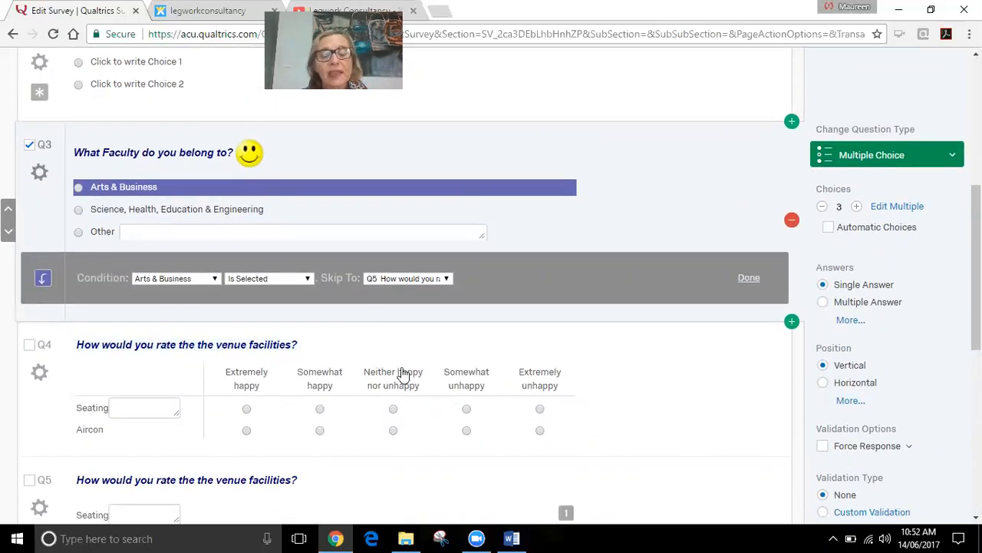
pyautogui.scroll(-1, 828, 384)
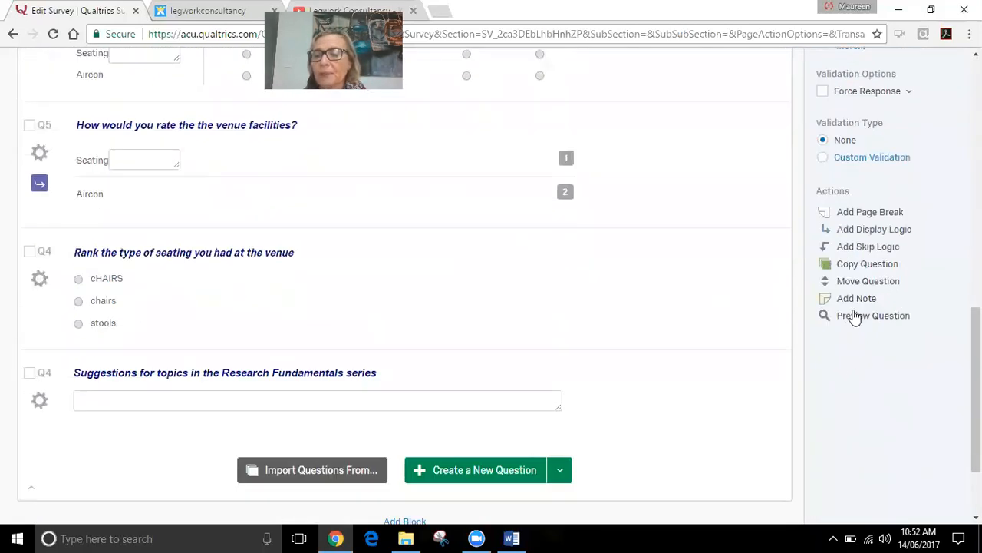
pyautogui.scroll(2, 649, 313)
pyautogui.scroll(2, 649, 313)
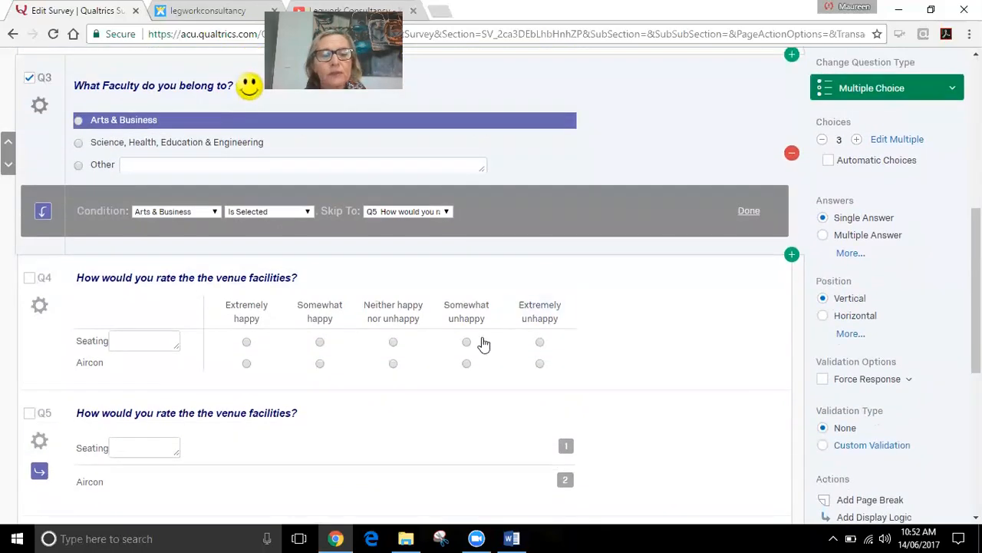
pyautogui.scroll(1, 350, 285)
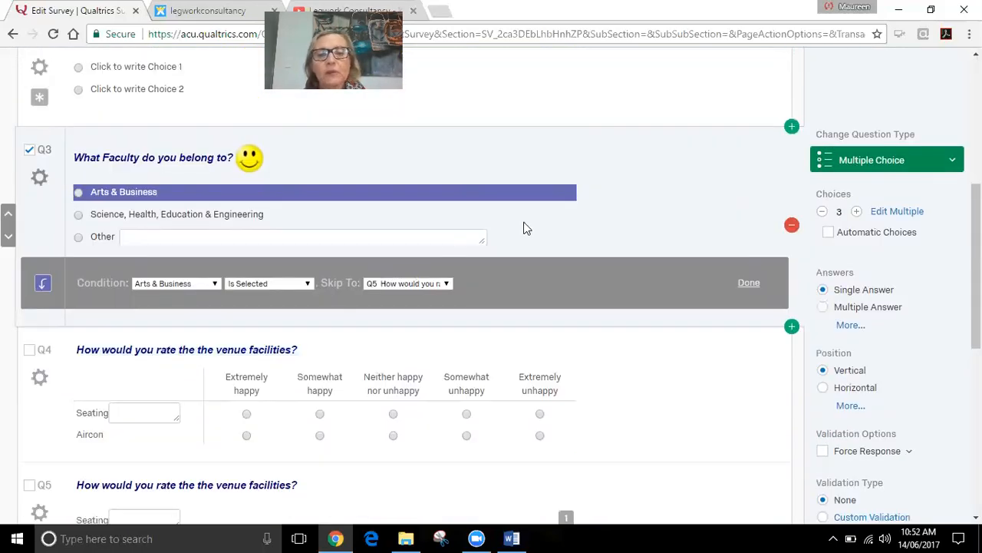
pyautogui.scroll(-4, 790, 322)
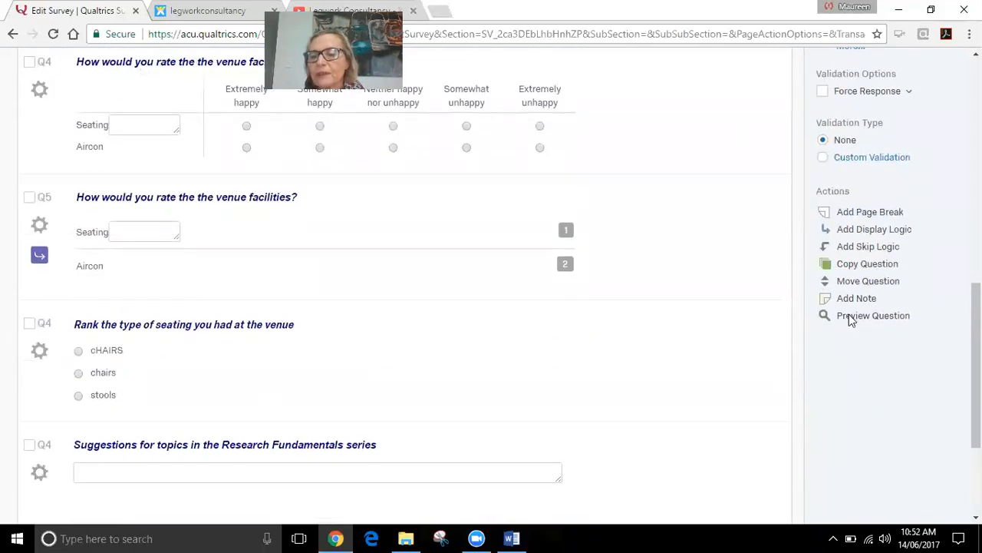
pyautogui.click(848, 315)
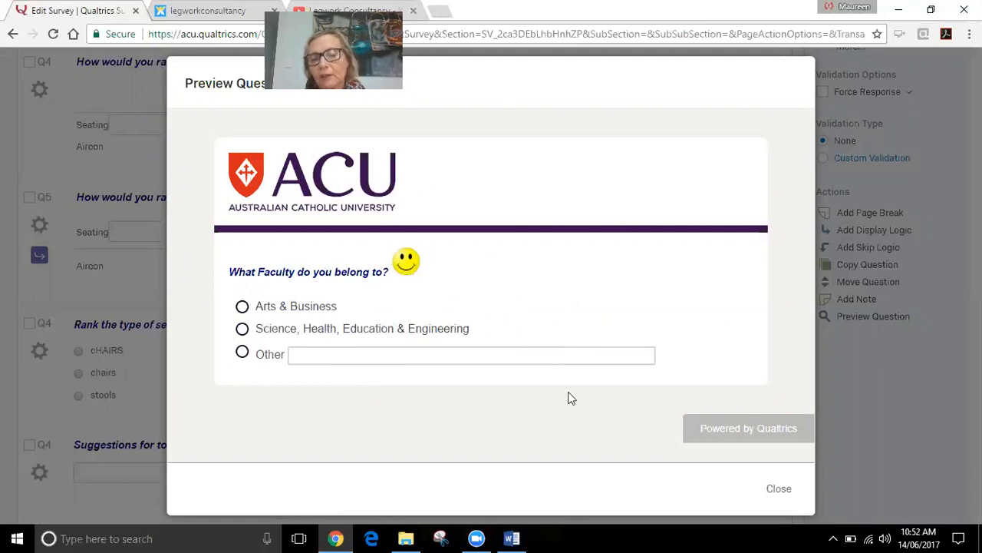
pyautogui.click(779, 489)
# - Select the Q4 venue facilities matrix and examine its statements, scale points, matrix type, answer format and display options
pyautogui.scroll(1, 395, 360)
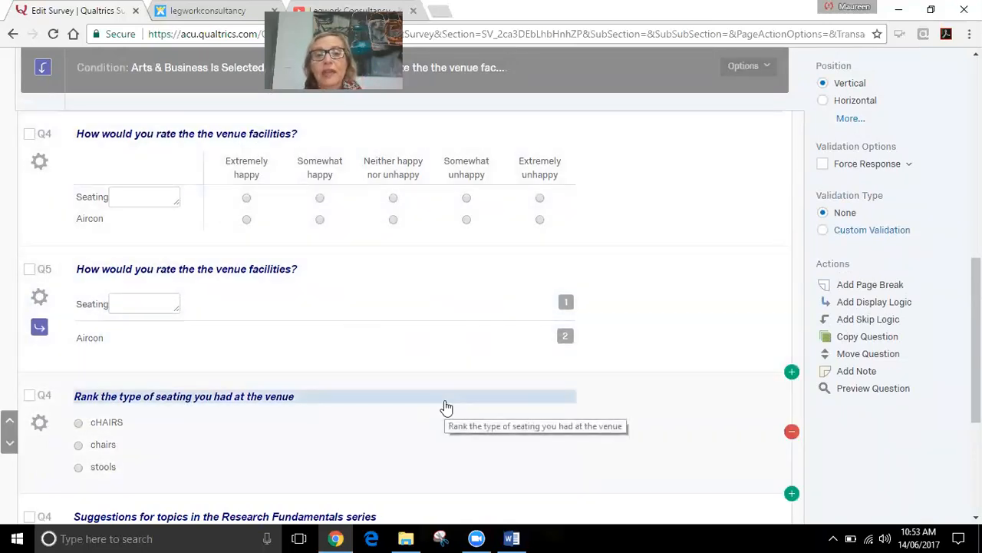
pyautogui.scroll(7, 505, 362)
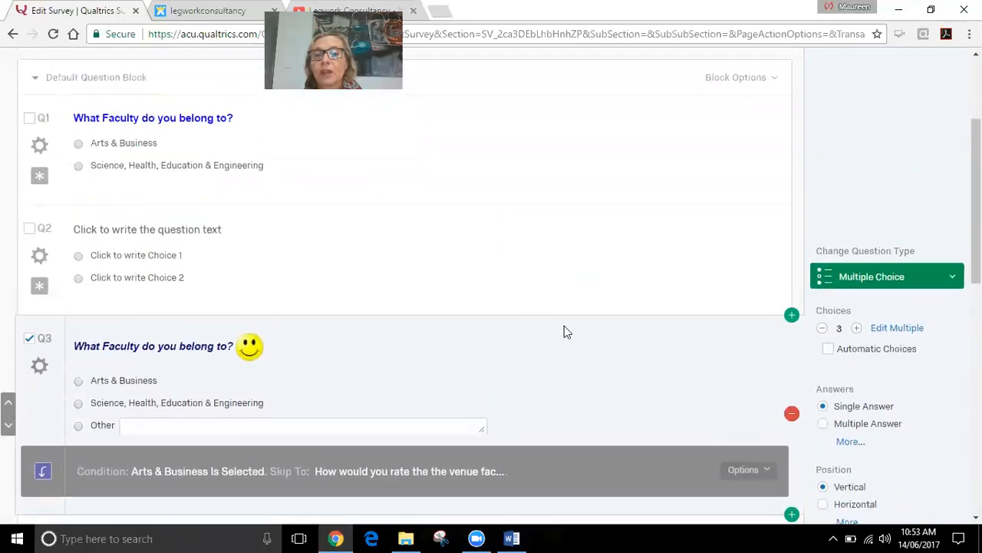
pyautogui.scroll(1, 564, 331)
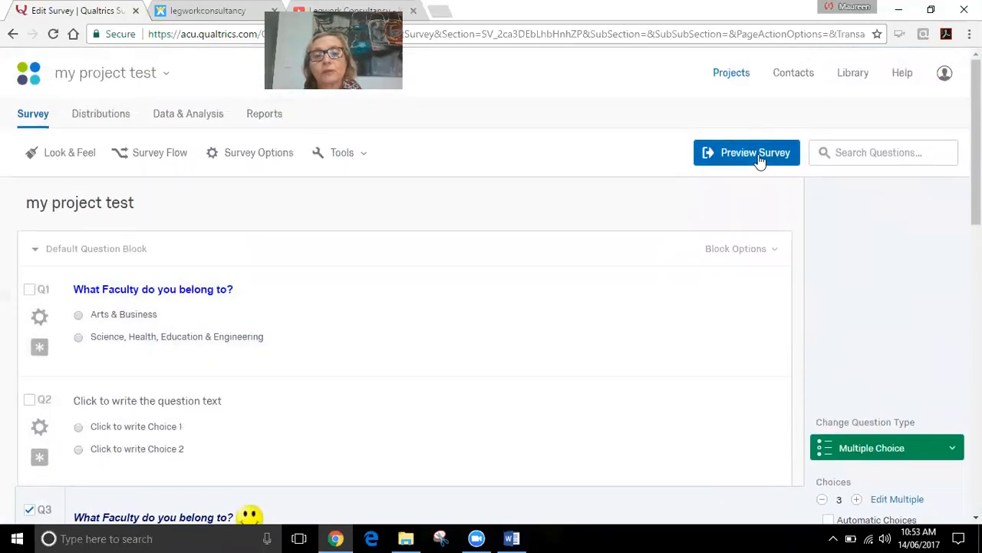
pyautogui.scroll(-4, 576, 362)
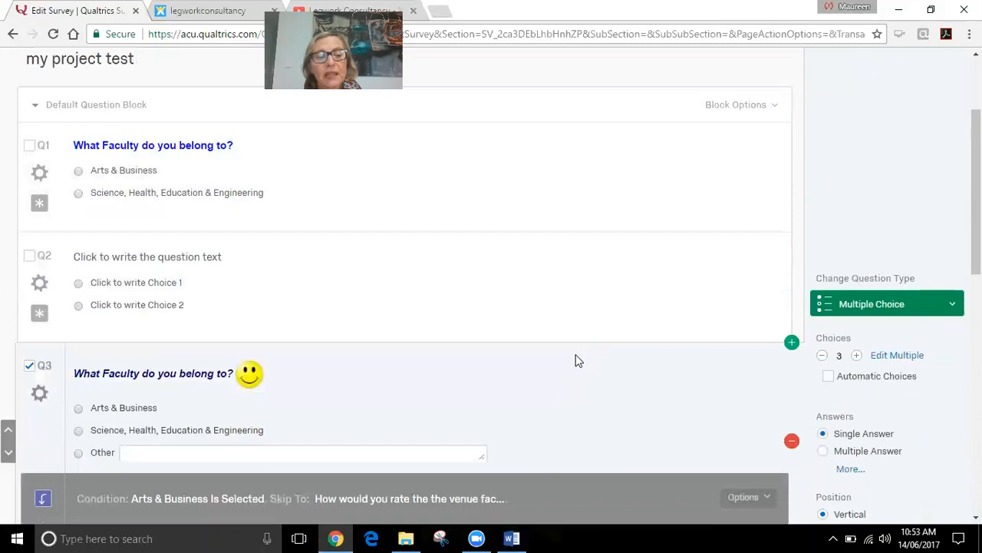
pyautogui.scroll(-3, 577, 361)
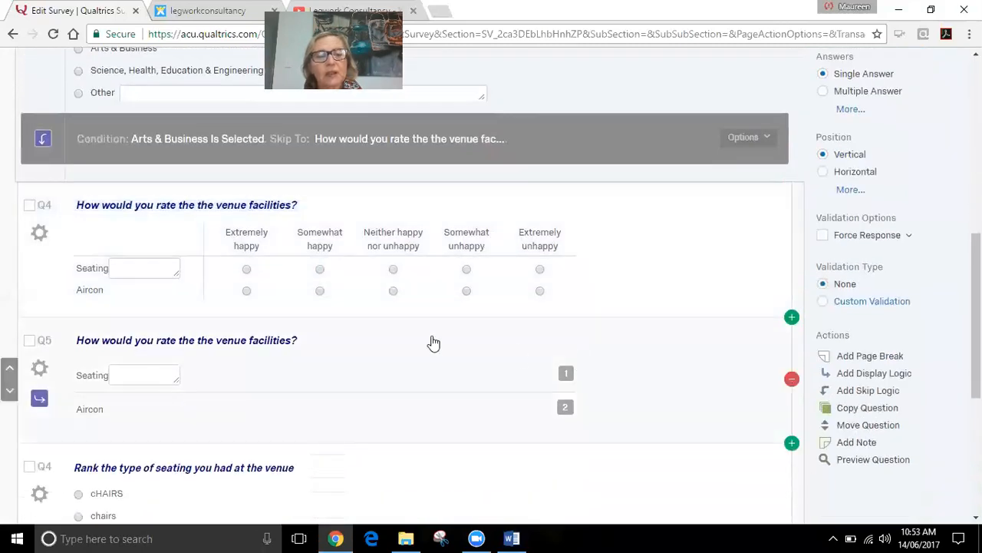
pyautogui.click(276, 300)
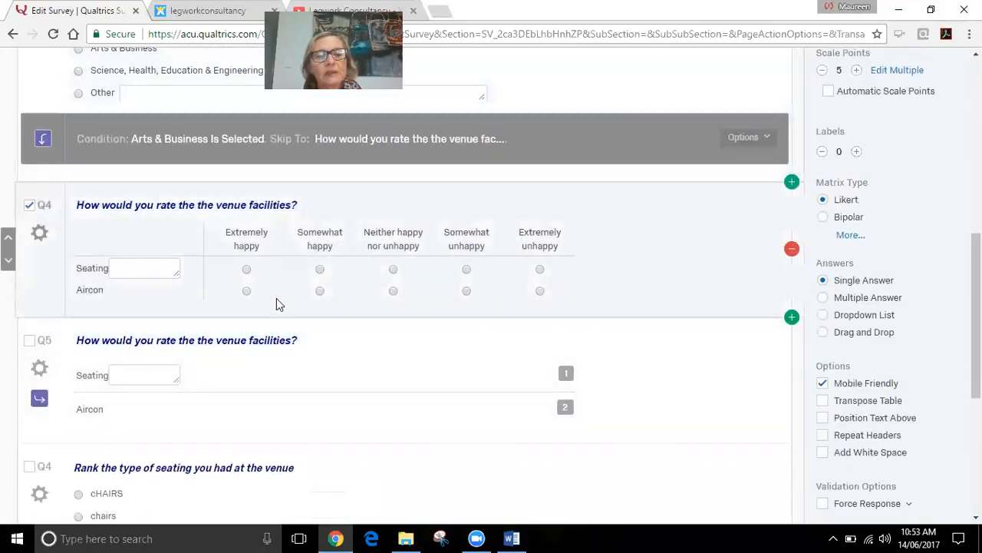
pyautogui.scroll(2, 747, 289)
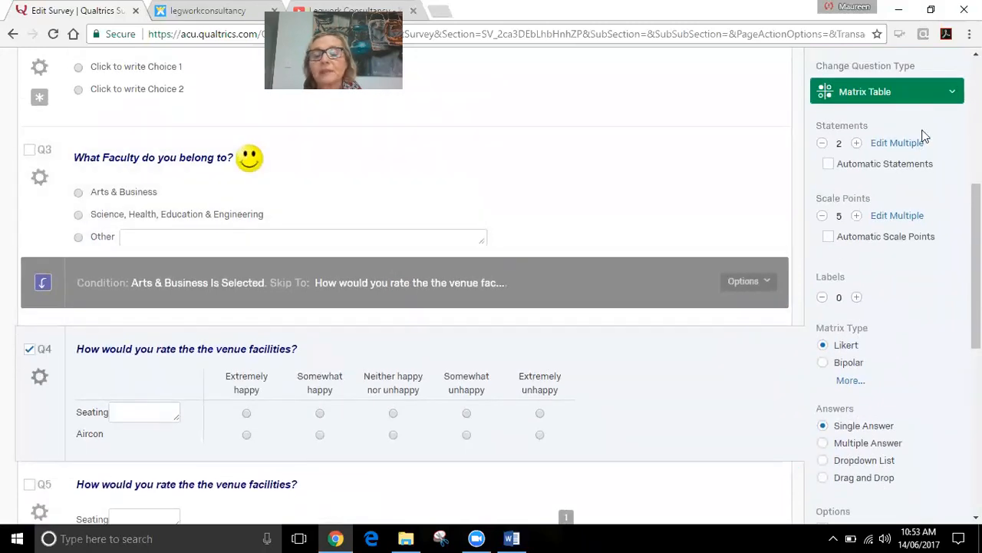
pyautogui.scroll(-1, 577, 395)
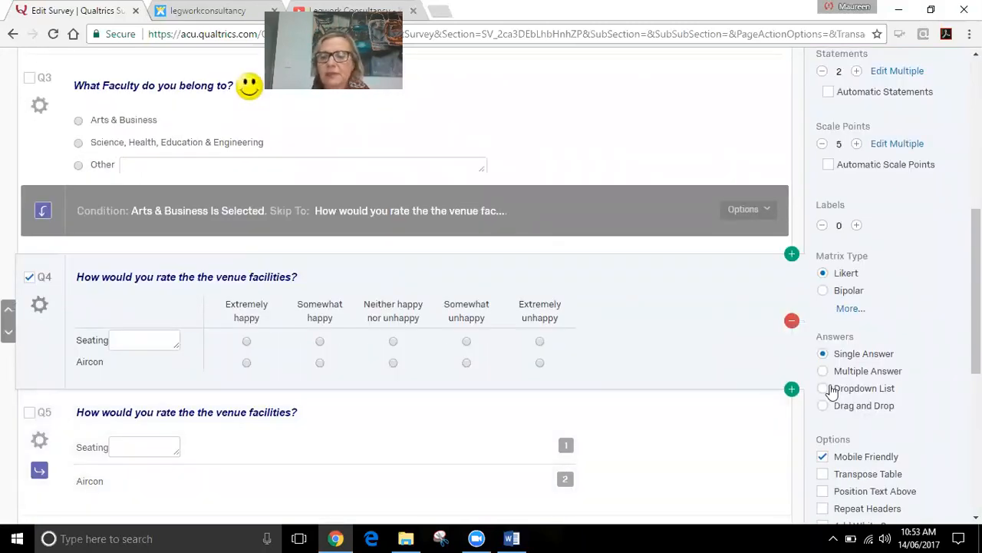
pyautogui.scroll(-1, 802, 390)
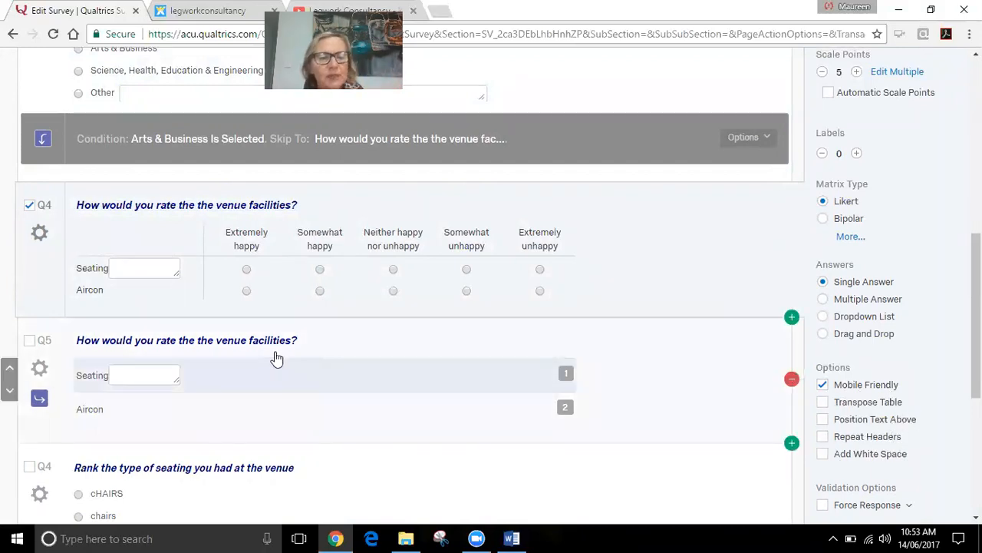
# - Try Transpose Table on the Q4 venue facilities matrix and turn the option off again
pyautogui.click(823, 407)
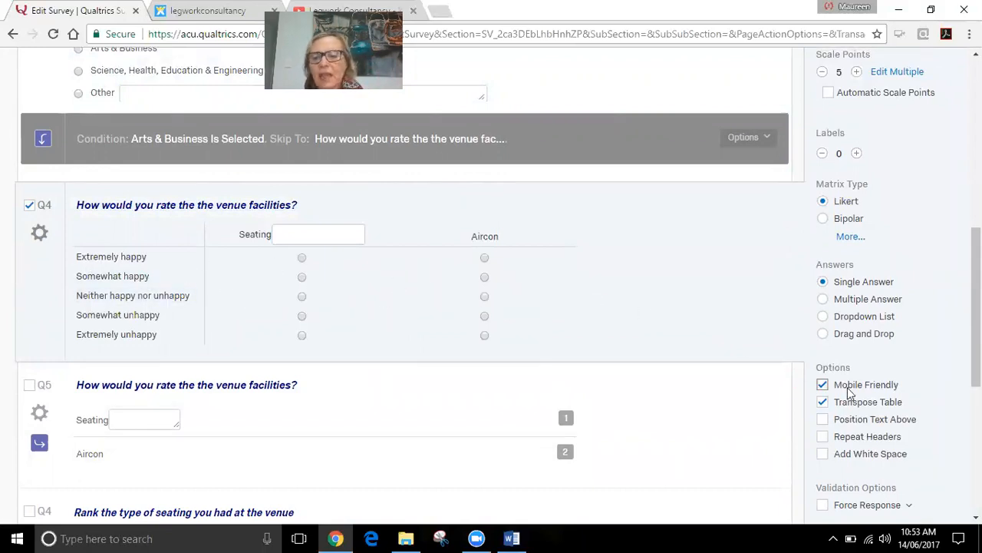
pyautogui.click(823, 403)
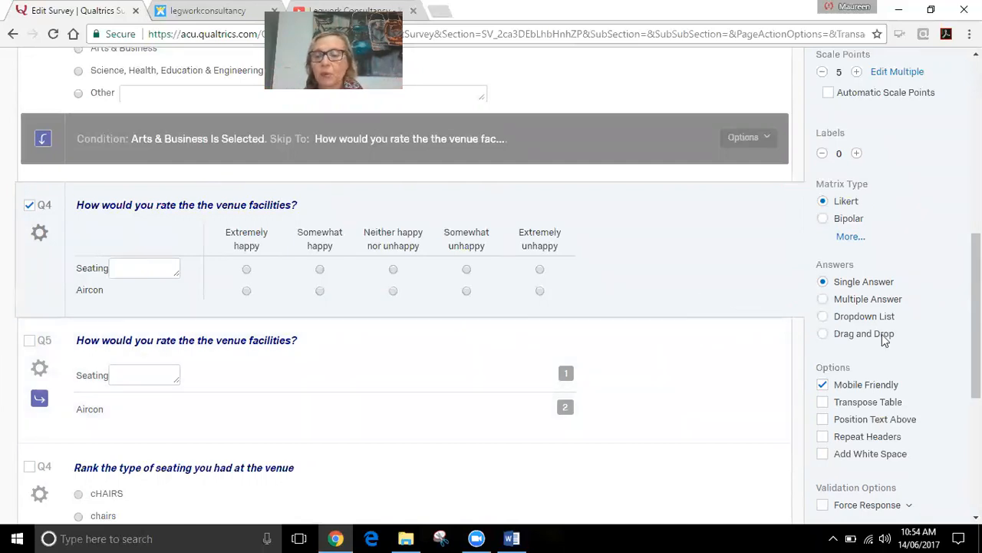
pyautogui.scroll(-1, 904, 372)
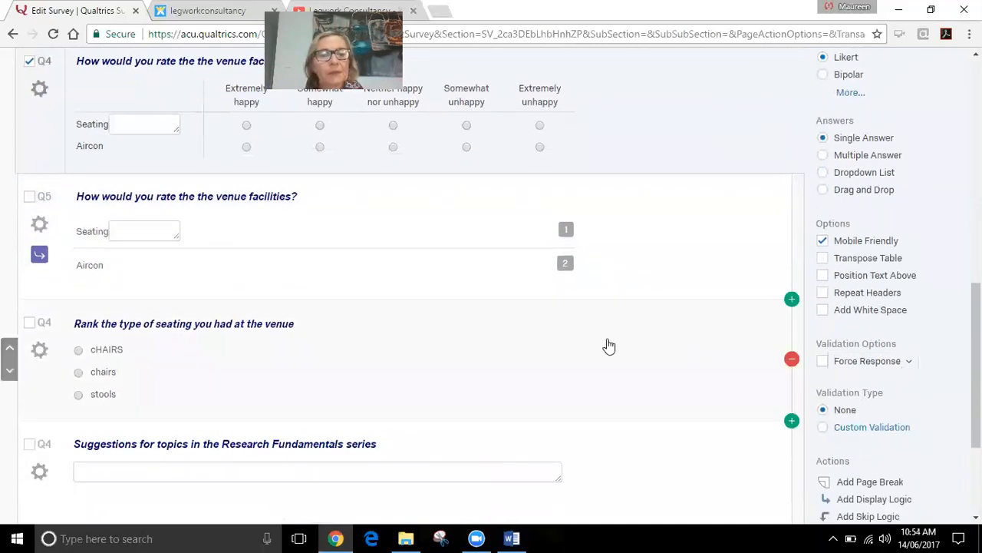
pyautogui.scroll(-2, 601, 349)
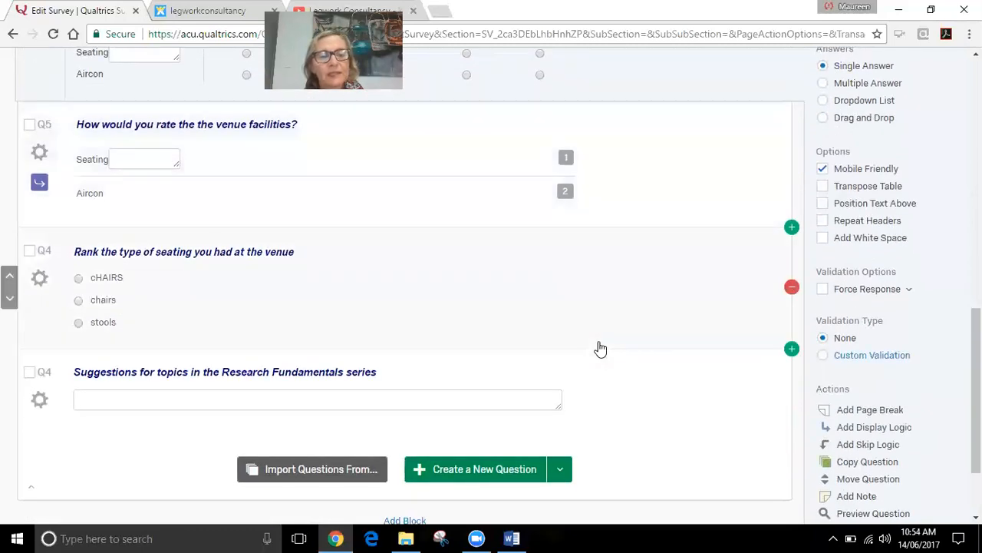
pyautogui.scroll(2, 601, 349)
pyautogui.scroll(-4, 601, 349)
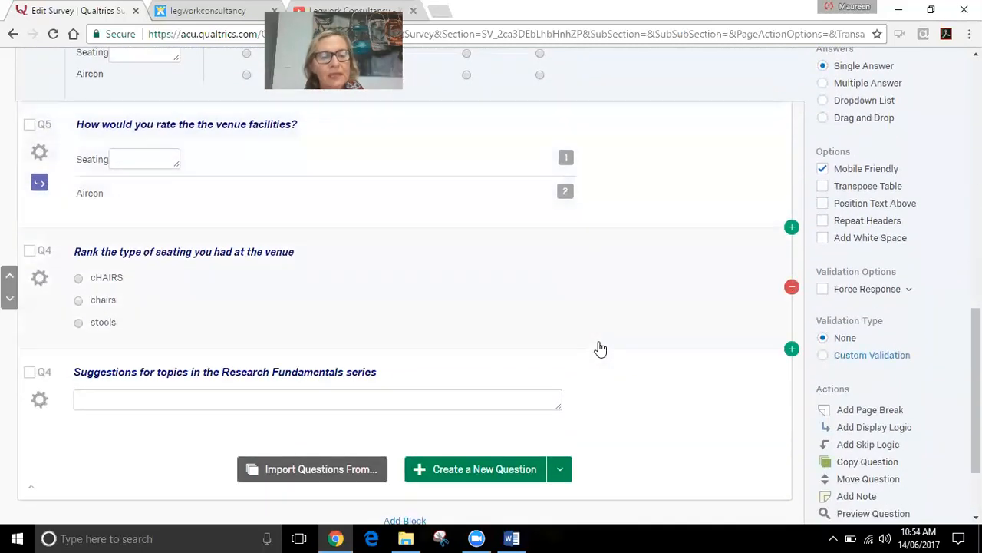
# - Select the suggestions for topics question and examine its text entry options and the available question types
pyautogui.scroll(2, 601, 347)
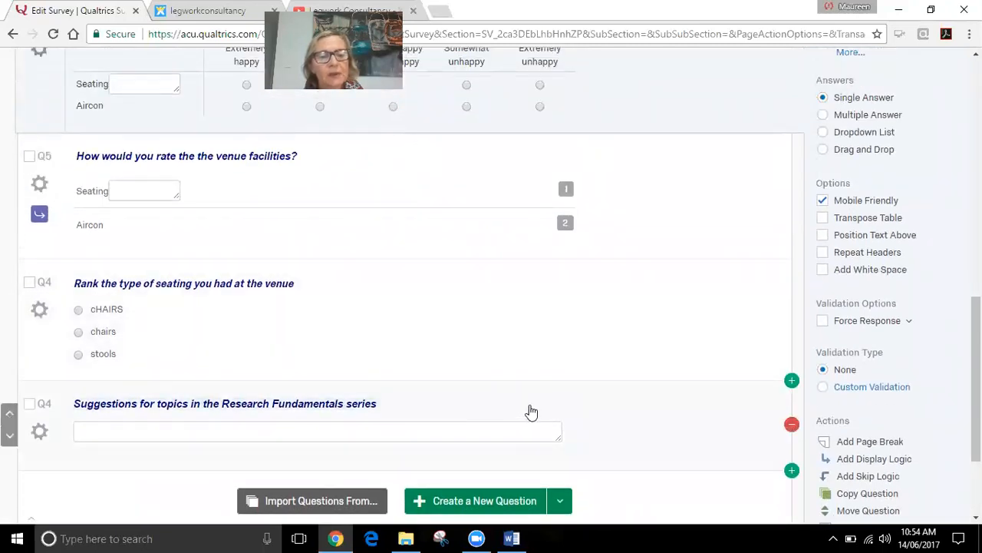
pyautogui.click(529, 414)
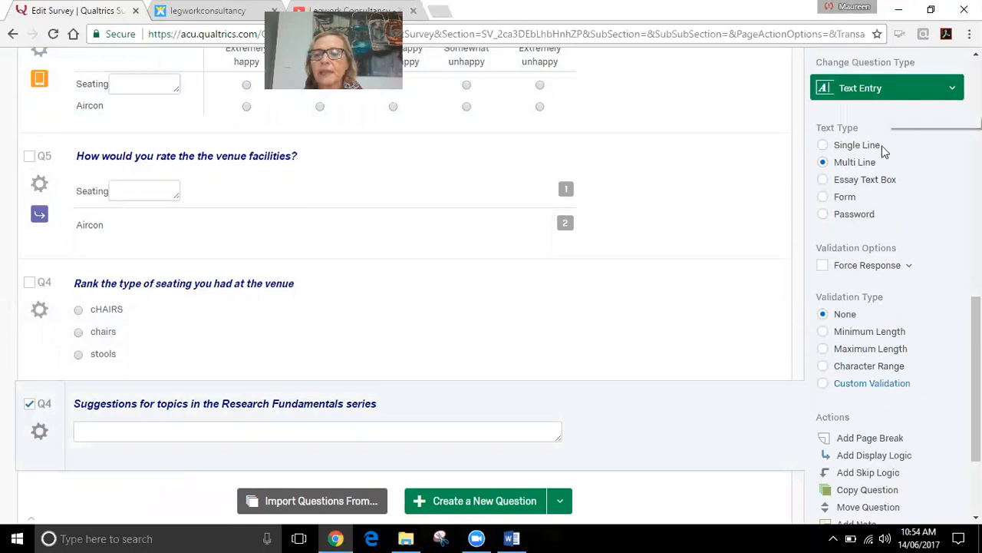
pyautogui.click(950, 100)
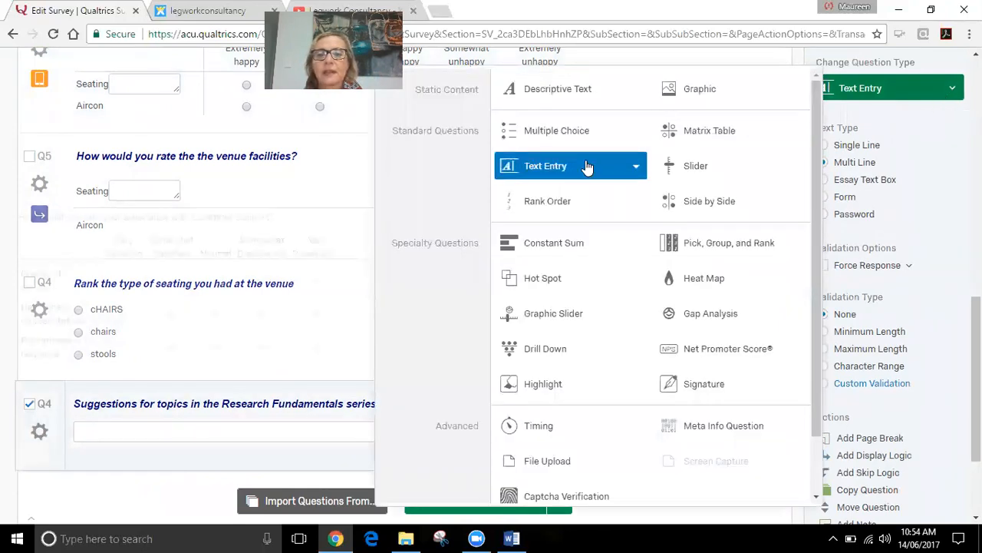
pyautogui.click(457, 334)
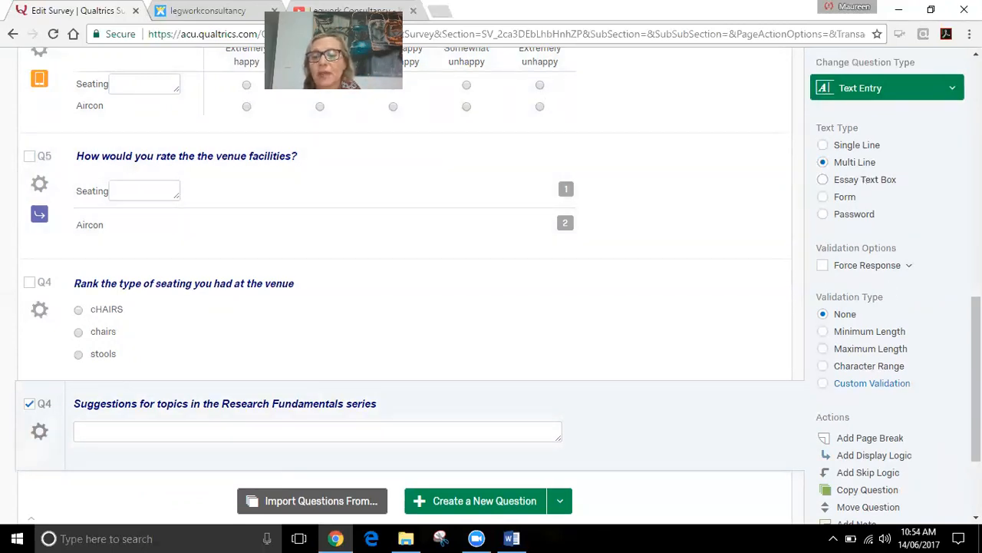
pyautogui.scroll(-2, 931, 324)
pyautogui.scroll(-2, 931, 325)
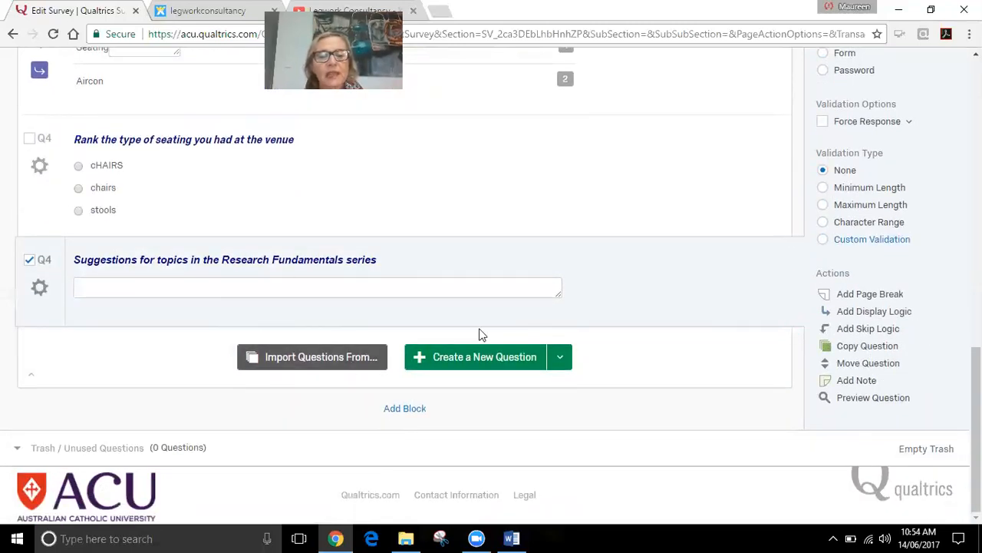
# - Clear the placeholder question text of Q2 and open the empty text in the Rich Content Editor
pyautogui.scroll(12, 551, 313)
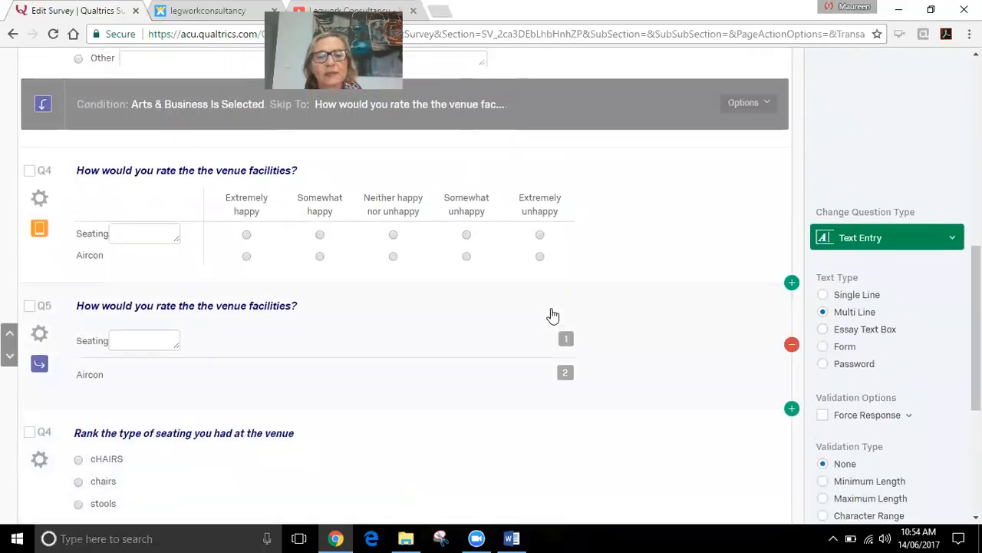
pyautogui.scroll(10, 551, 313)
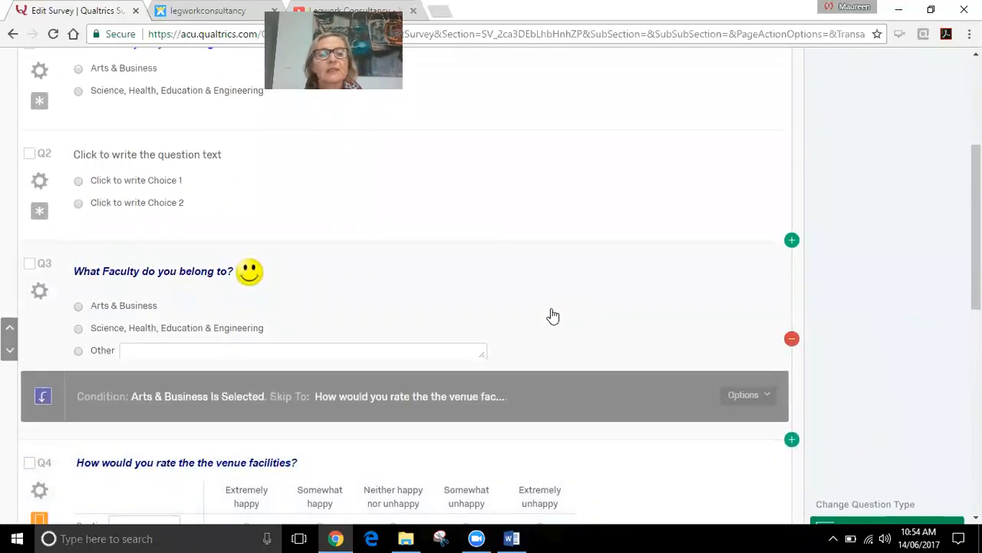
pyautogui.scroll(1, 553, 314)
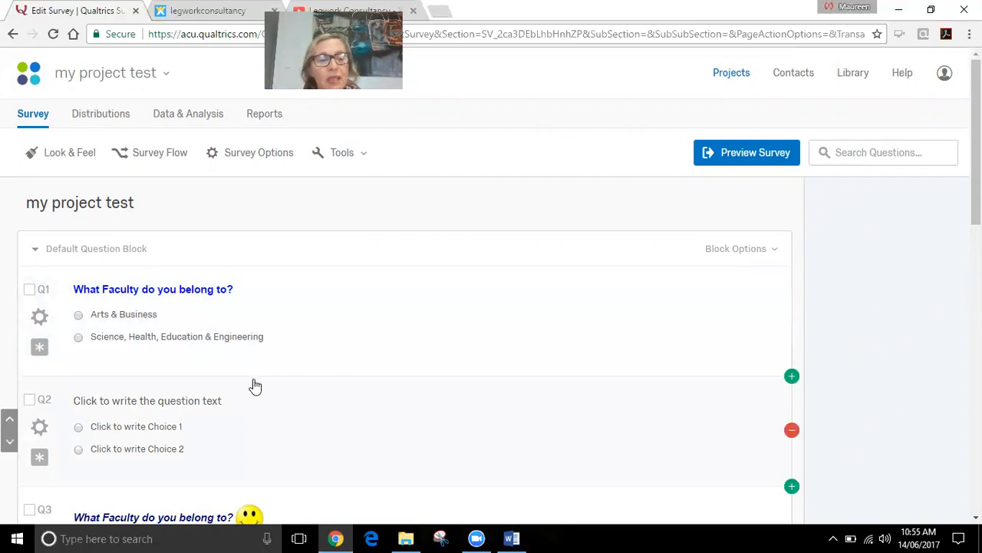
pyautogui.click(216, 435)
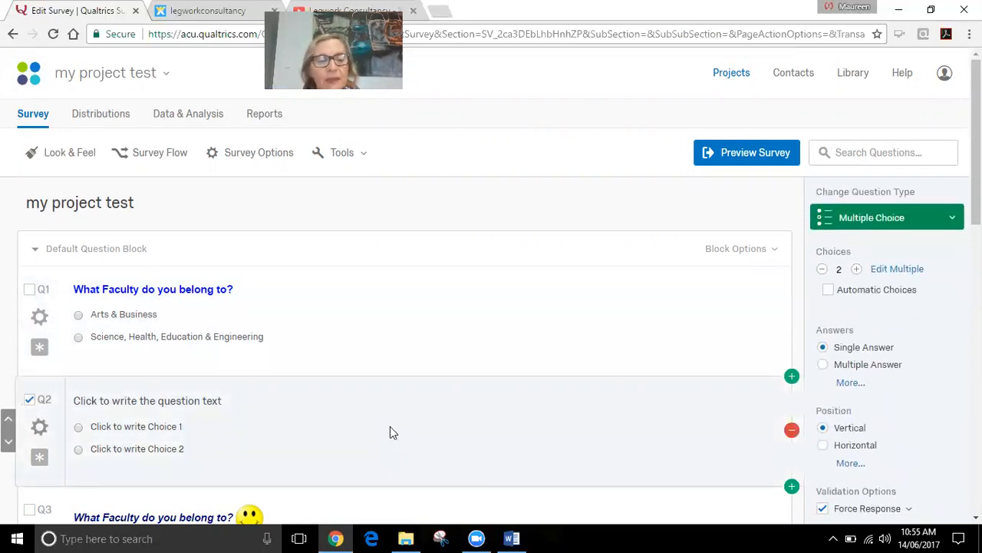
pyautogui.scroll(-1, 390, 427)
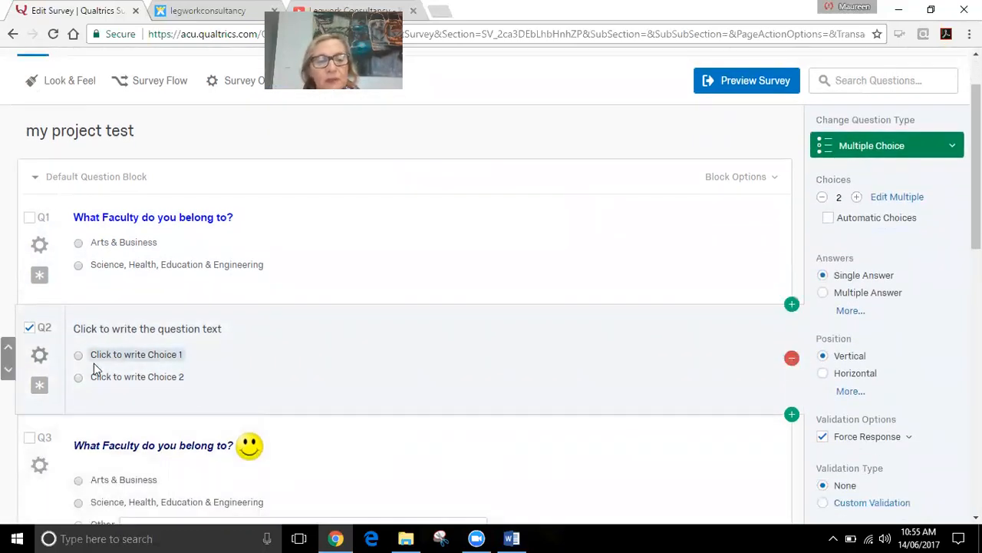
pyautogui.click(199, 330)
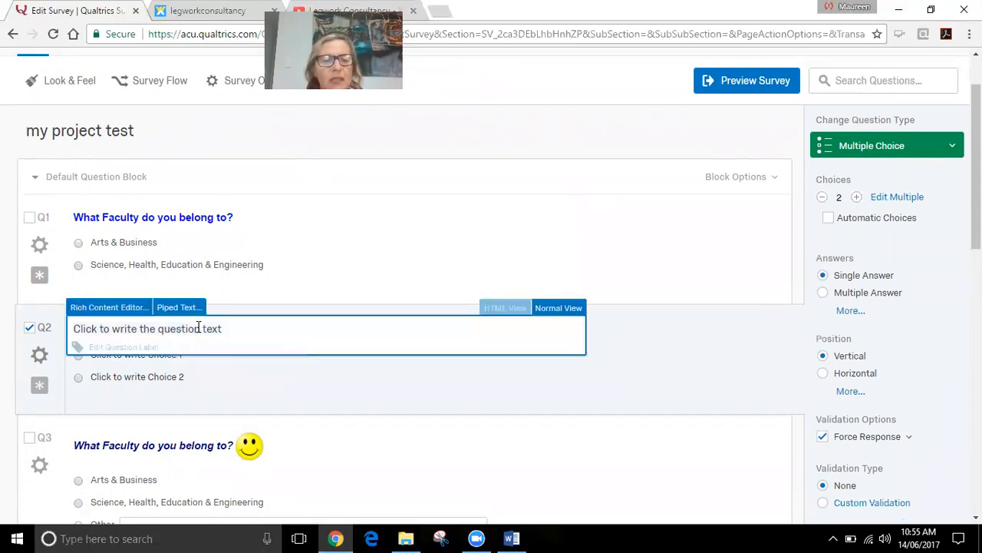
pyautogui.click(665, 347)
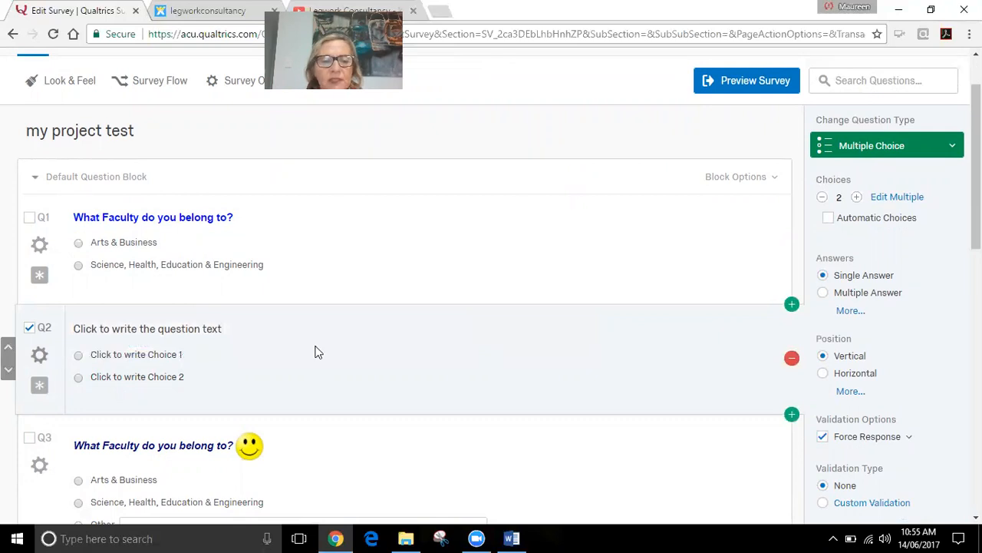
pyautogui.click(207, 330)
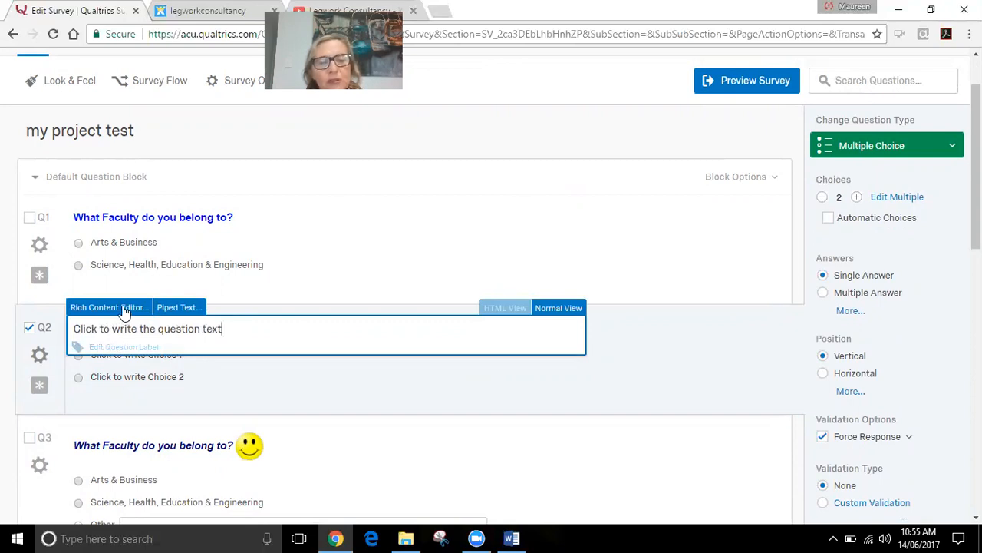
pyautogui.moveTo(235, 332); pyautogui.dragTo(69, 330)
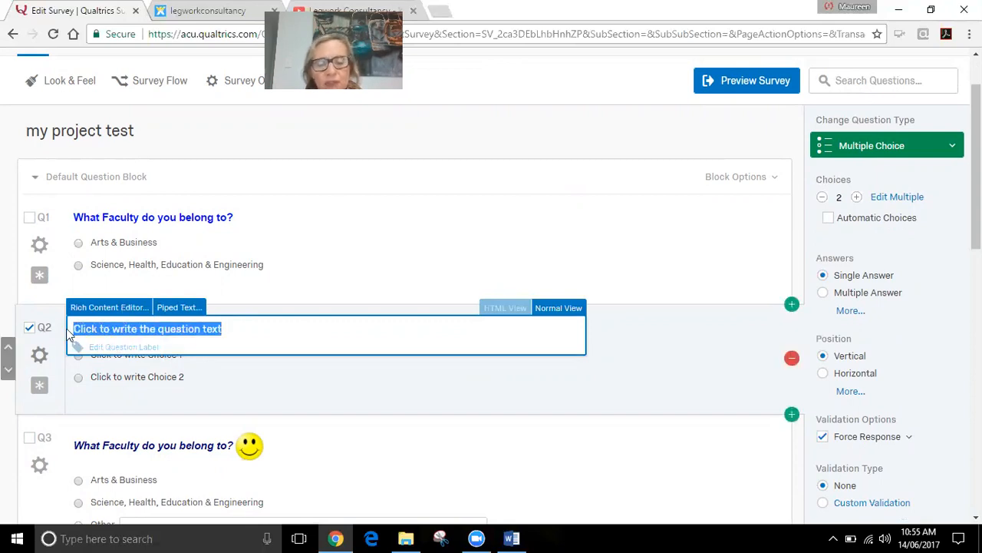
pyautogui.press('BackSpace')
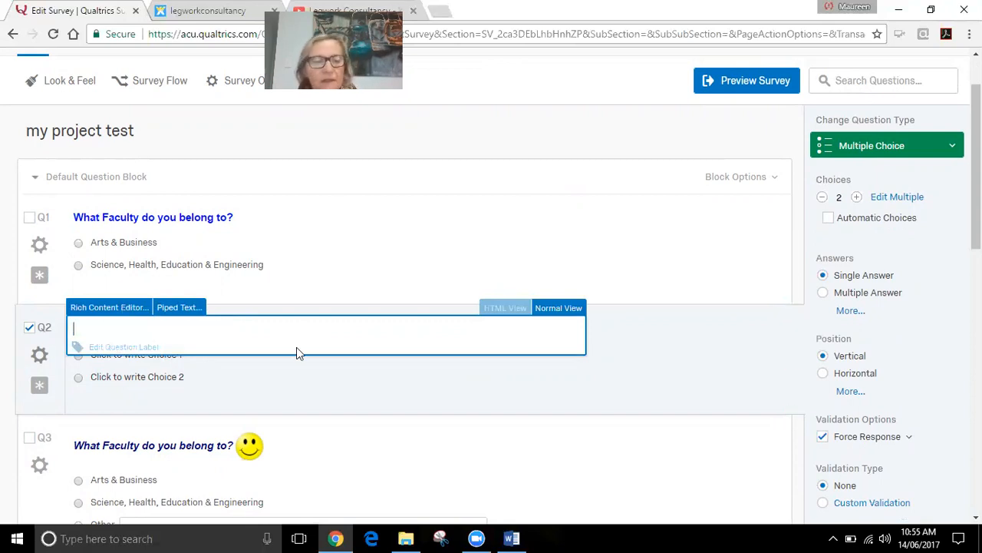
pyautogui.click(143, 307)
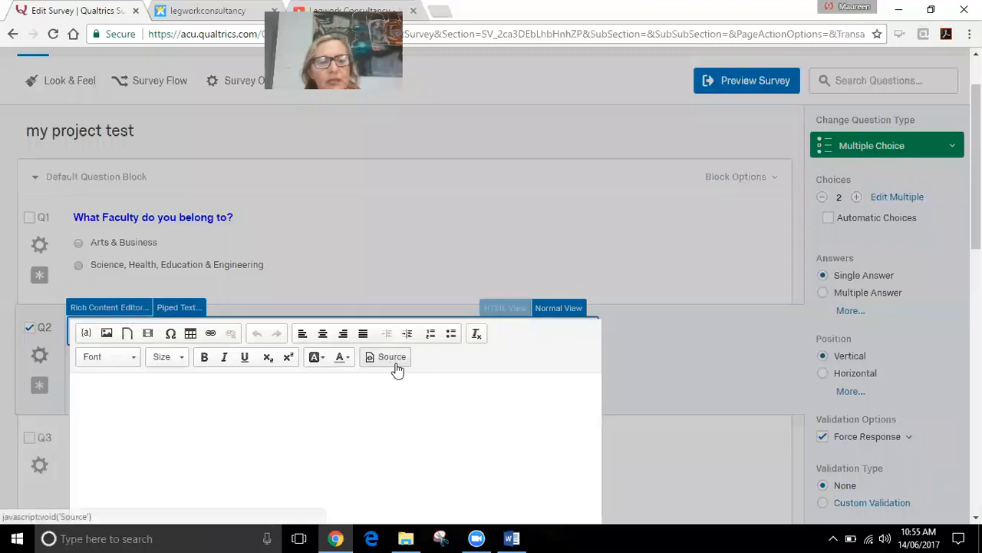
pyautogui.scroll(-1, 396, 365)
pyautogui.scroll(-1, 397, 363)
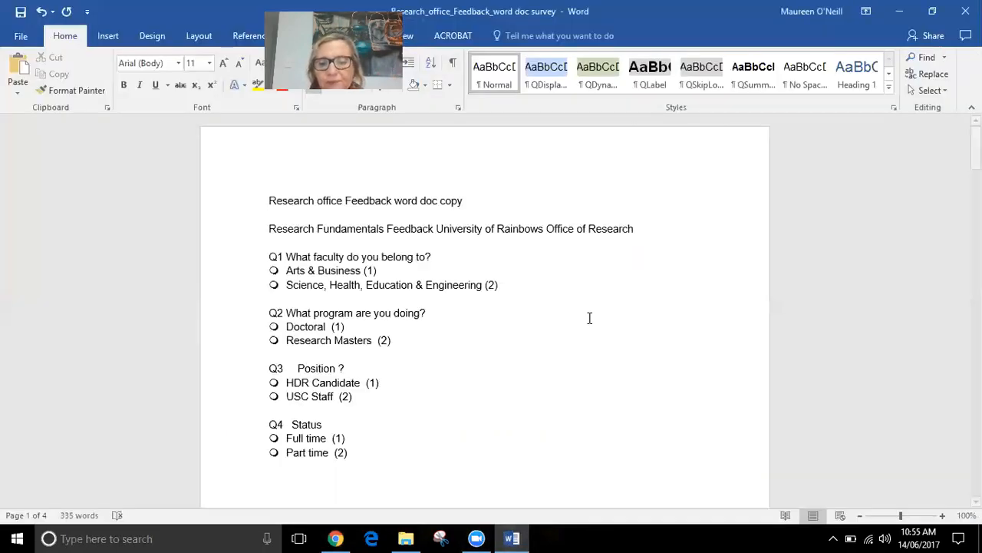
# - Switch to Word, copy the question "What faculty do you belong to?" from the feedback document, and return to the survey editor
pyautogui.click(511, 538)
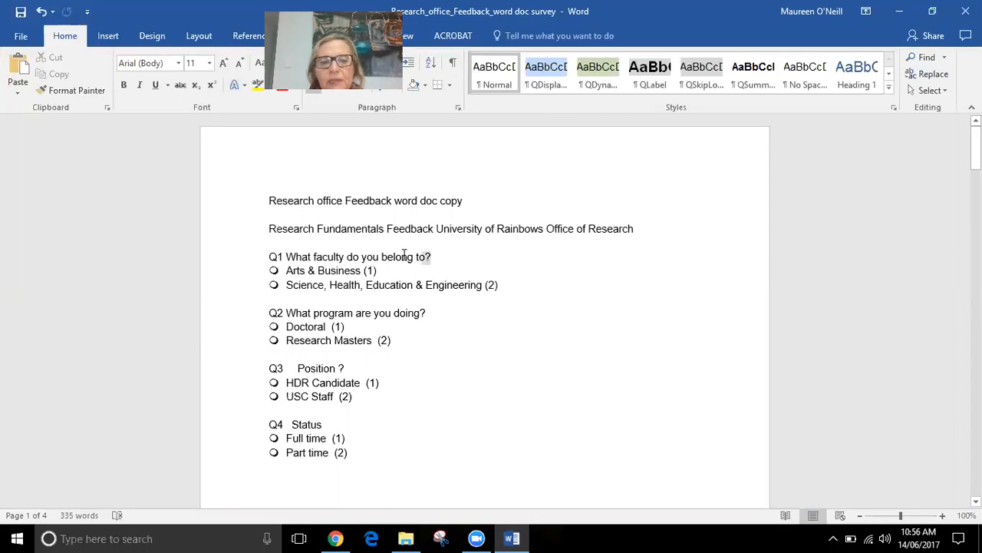
pyautogui.moveTo(432, 256); pyautogui.dragTo(294, 262)
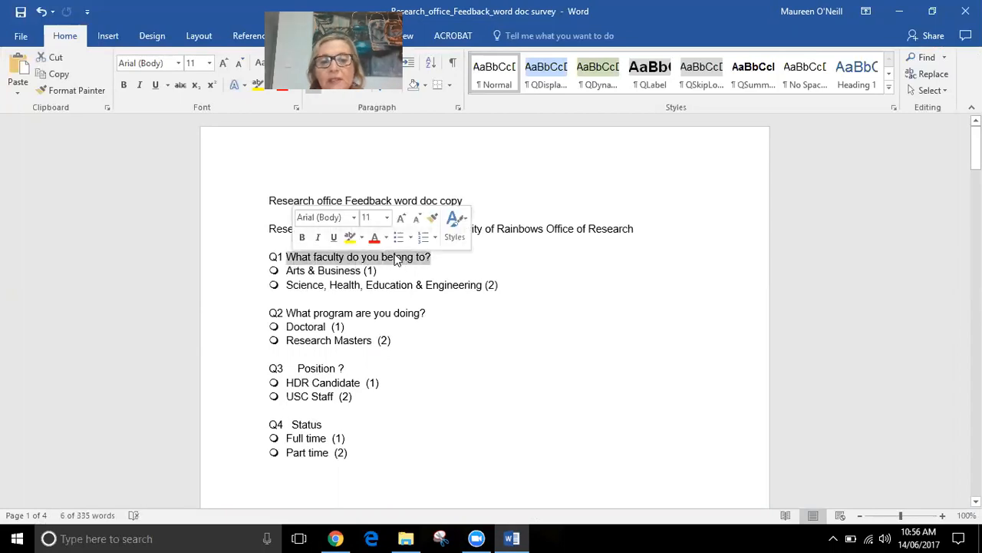
pyautogui.rightClick(395, 258)
pyautogui.click(443, 278)
pyautogui.click(900, 11)
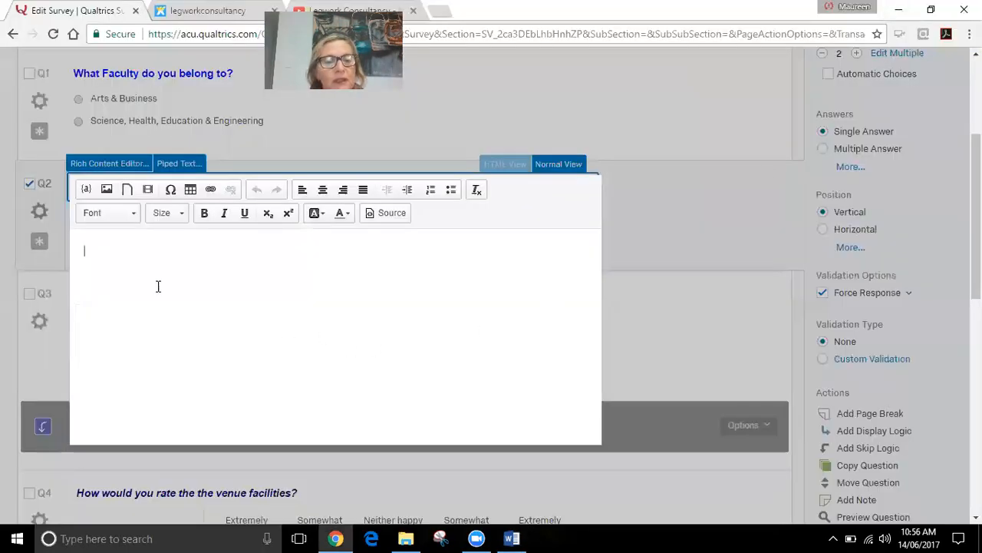
# - Paste the copied question "What faculty do you belong to?" into Q2's rich text
pyautogui.rightClick(89, 247)
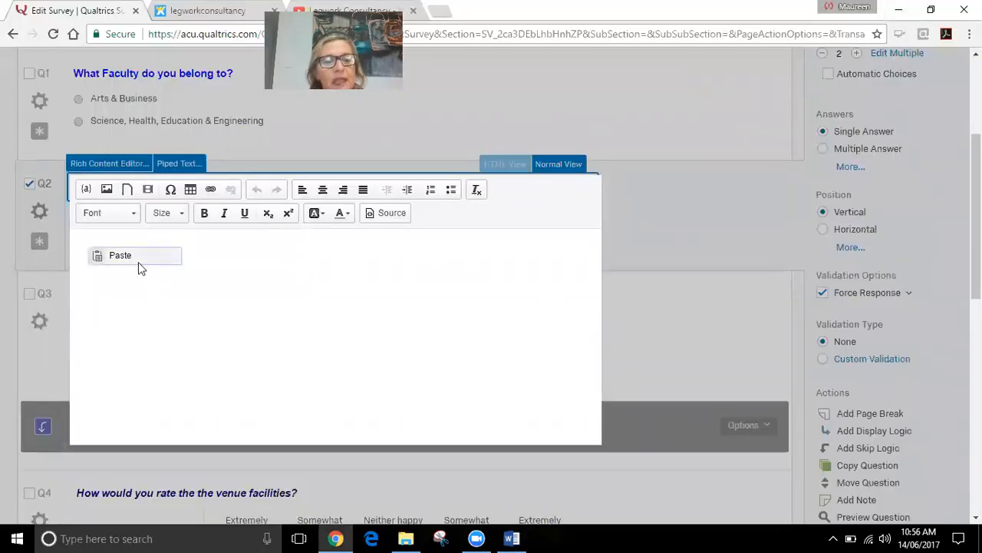
pyautogui.click(130, 255)
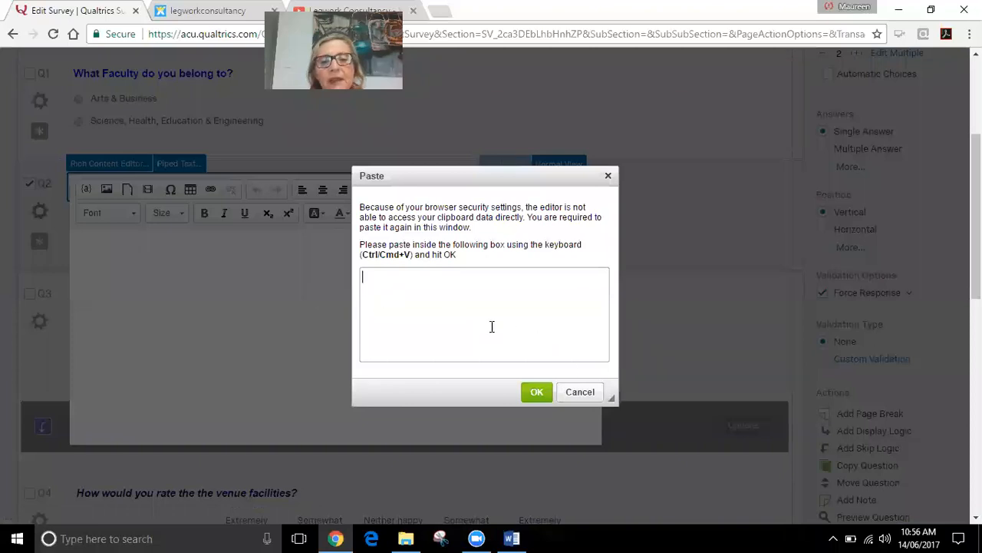
pyautogui.click(535, 392)
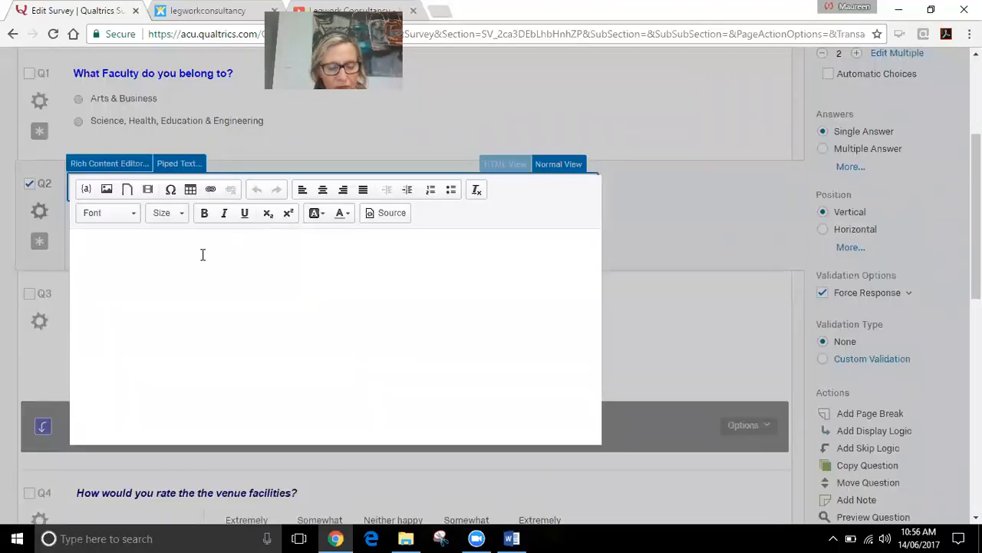
pyautogui.hotkey('ctrl', 'v')
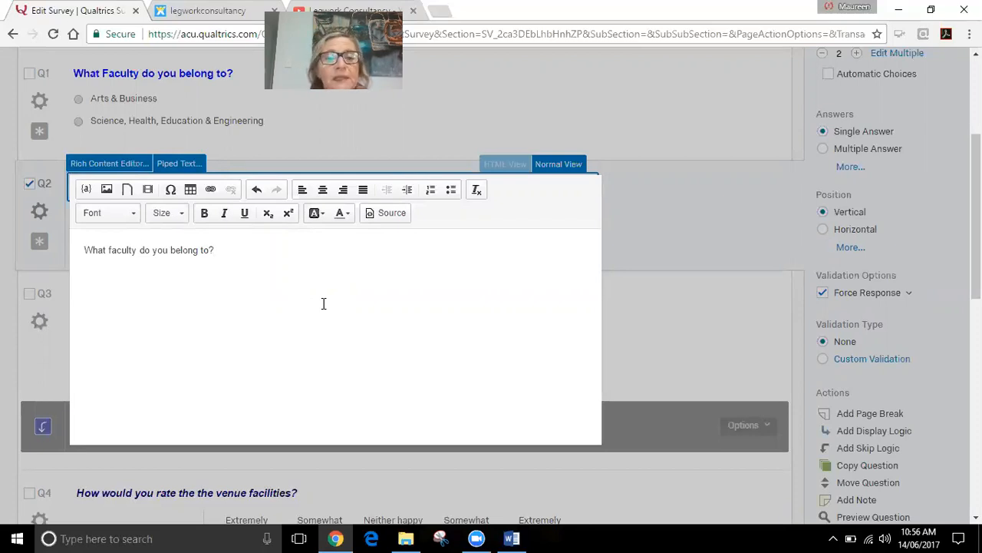
# - Capitalize the word "Faculty" in the Q2 question text
pyautogui.click(111, 248)
pyautogui.press('BackSpace')
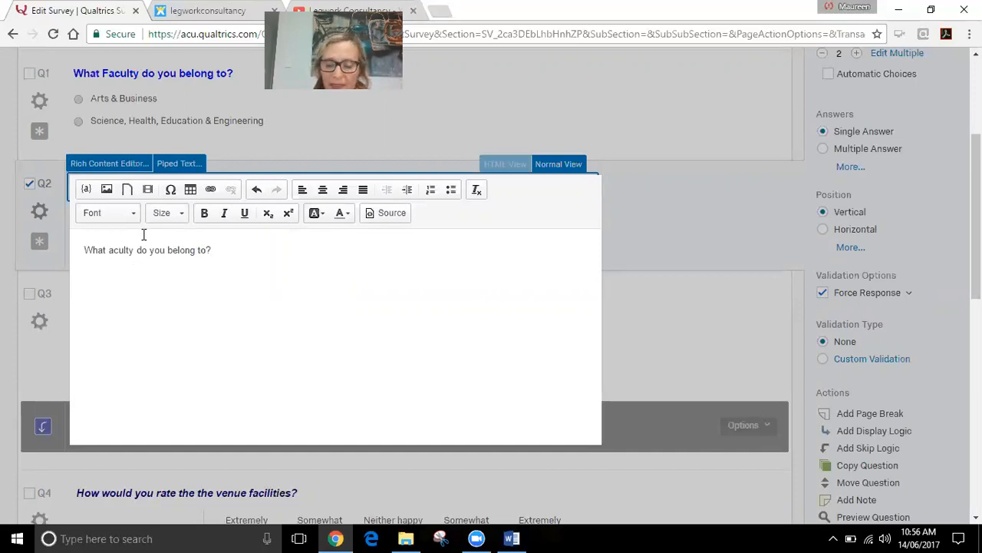
pyautogui.write('F')
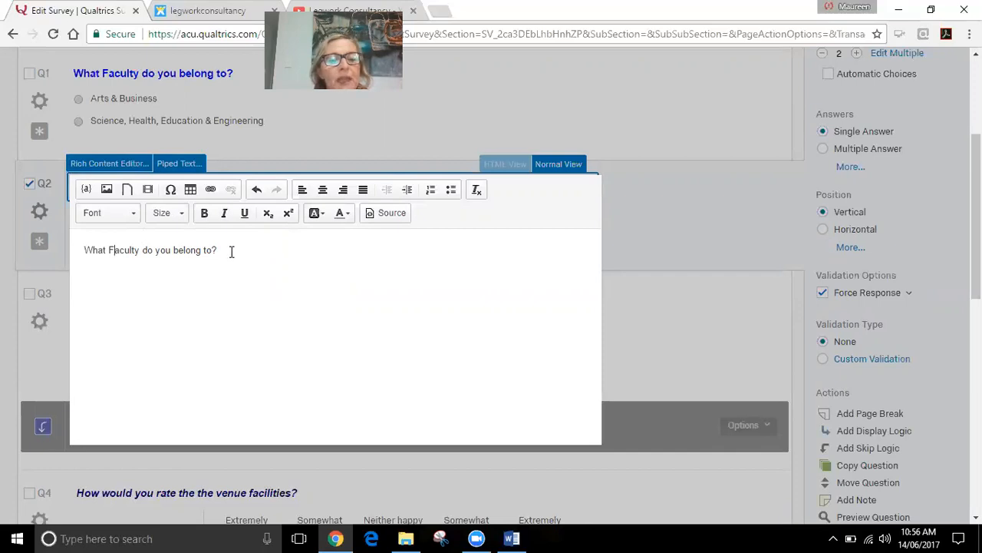
# - Format the whole Q2 question text as bold and italic in Medium Blue, without underline
pyautogui.moveTo(242, 253); pyautogui.dragTo(79, 254)
pyautogui.click(204, 213)
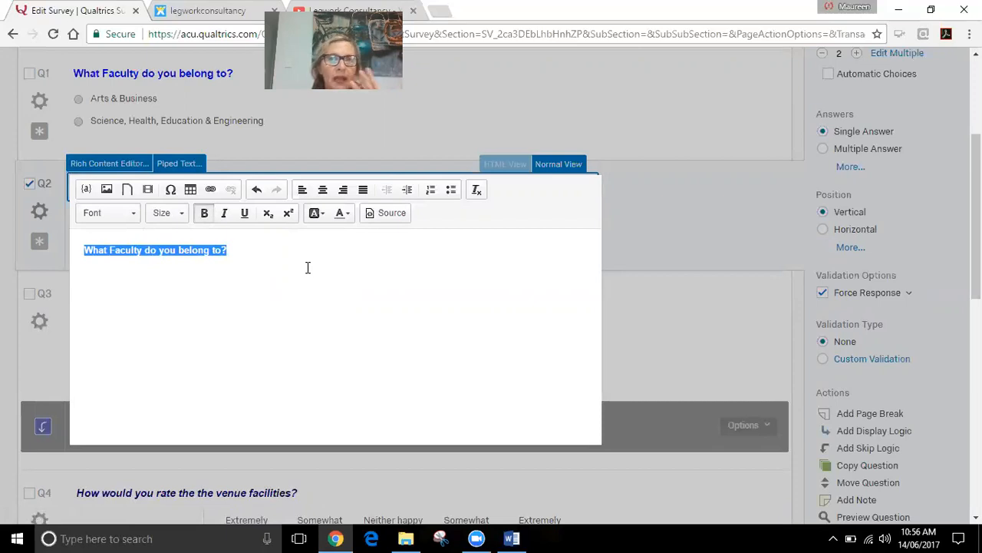
pyautogui.click(341, 213)
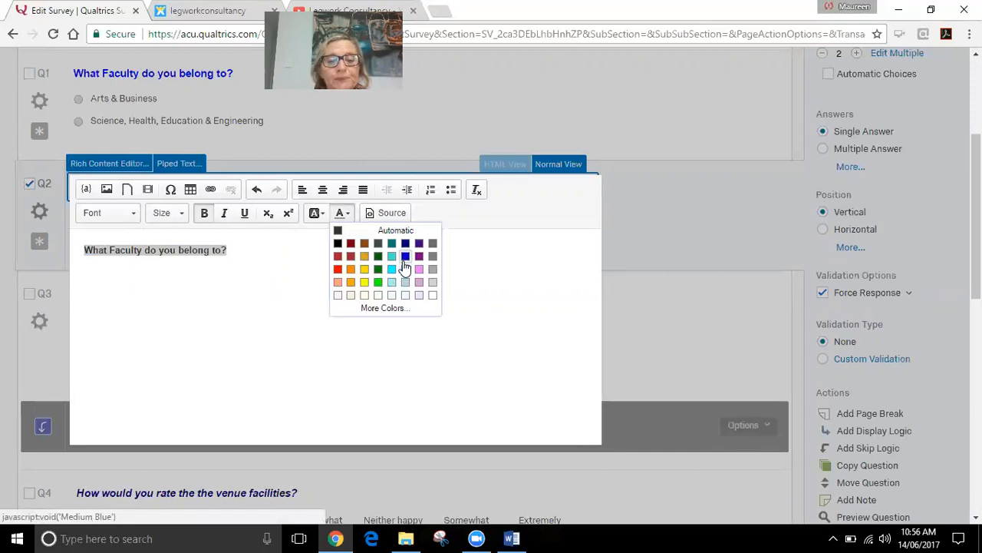
pyautogui.click(405, 257)
pyautogui.click(224, 214)
pyautogui.click(244, 217)
pyautogui.click(244, 219)
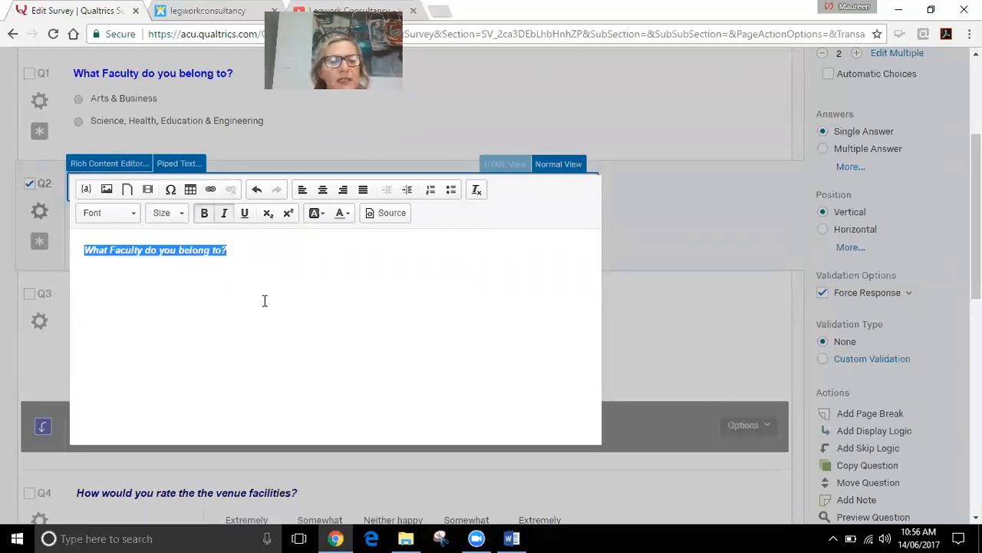
# - Set the Q2 question text to Times New Roman at 12pt and remove its italics
pyautogui.click(136, 215)
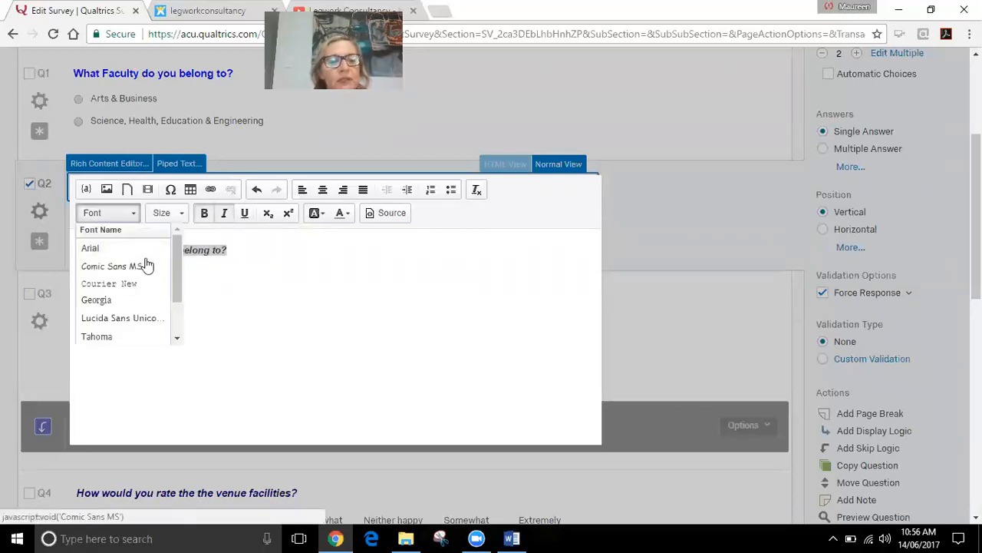
pyautogui.click(177, 340)
pyautogui.click(146, 323)
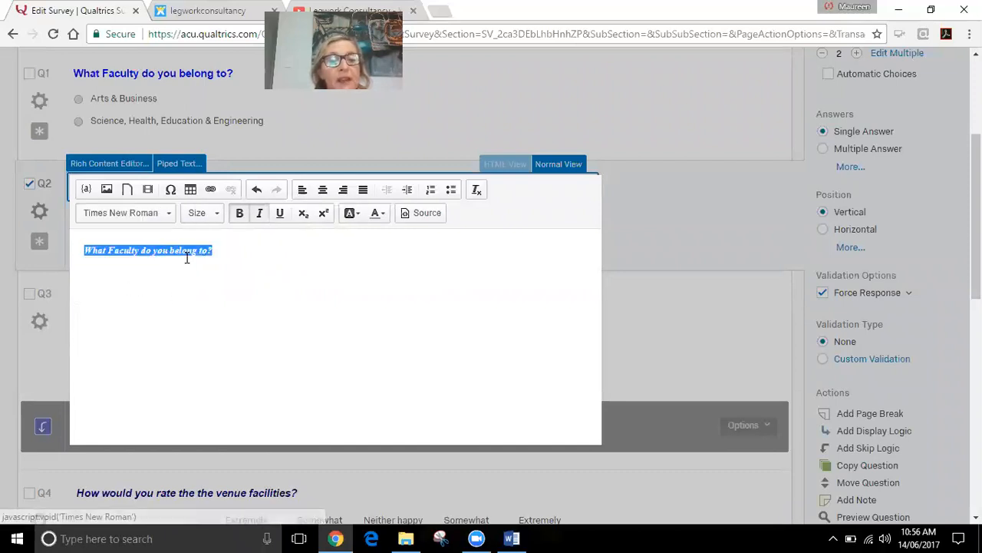
pyautogui.click(215, 218)
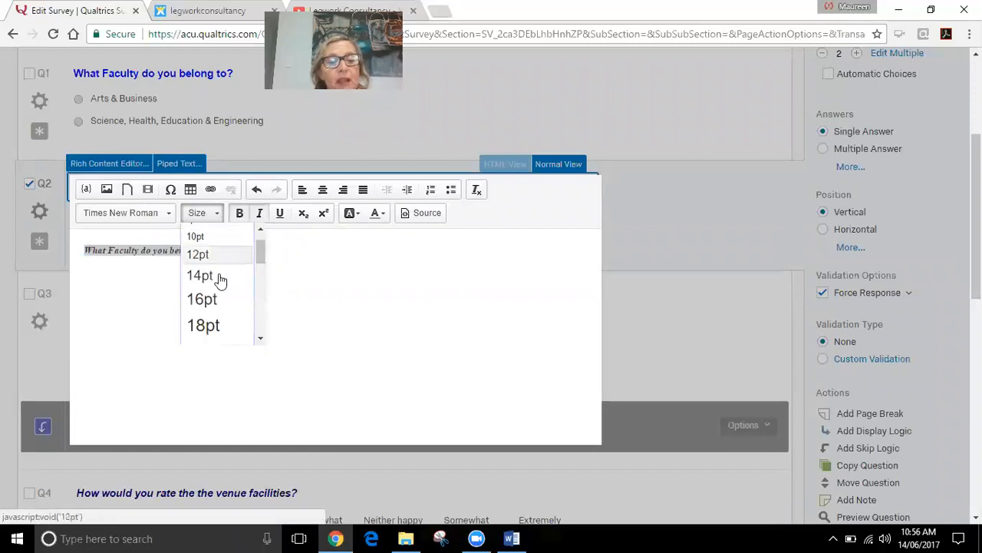
pyautogui.click(203, 254)
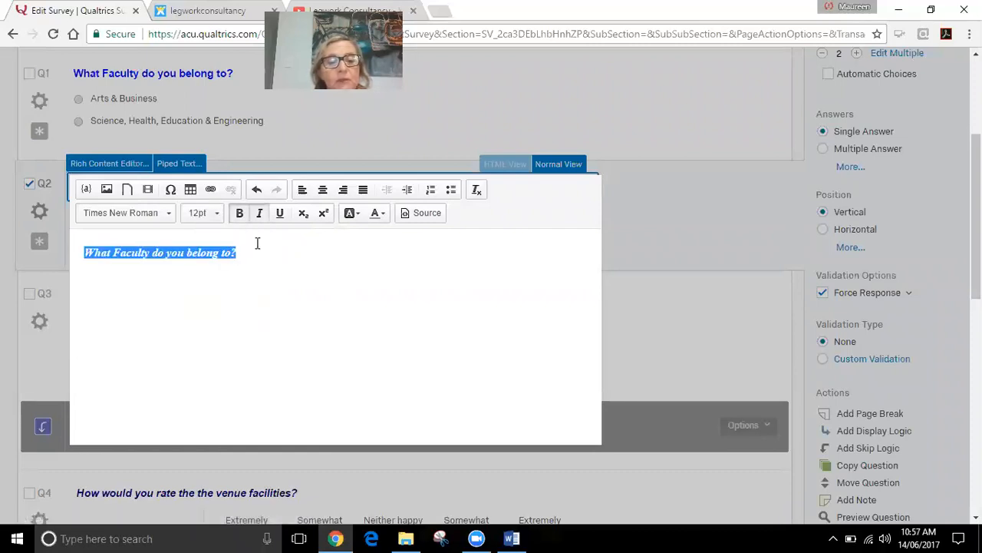
pyautogui.click(259, 215)
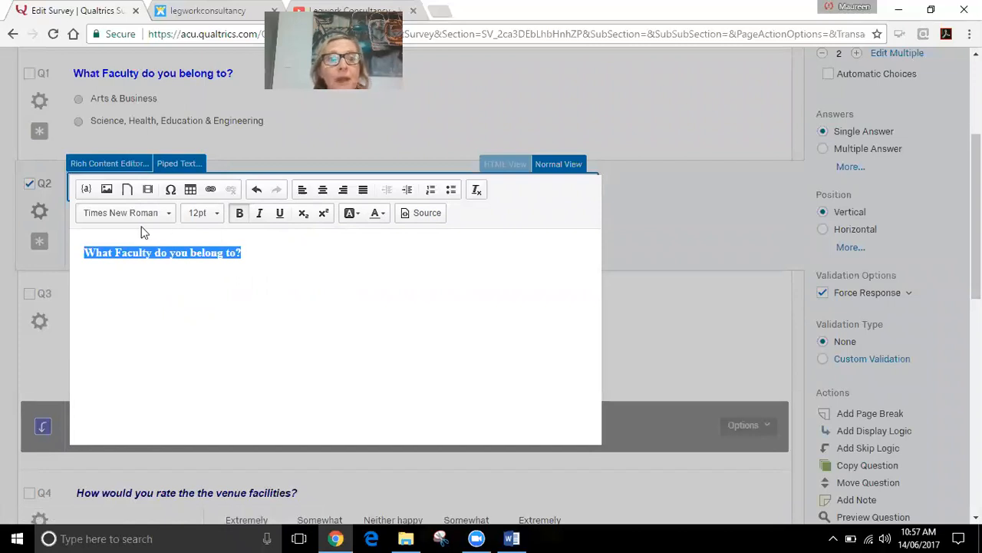
# - Replace the selected Q2 text with the smiley face graphic from the library and size it to 40 by 40
pyautogui.click(108, 192)
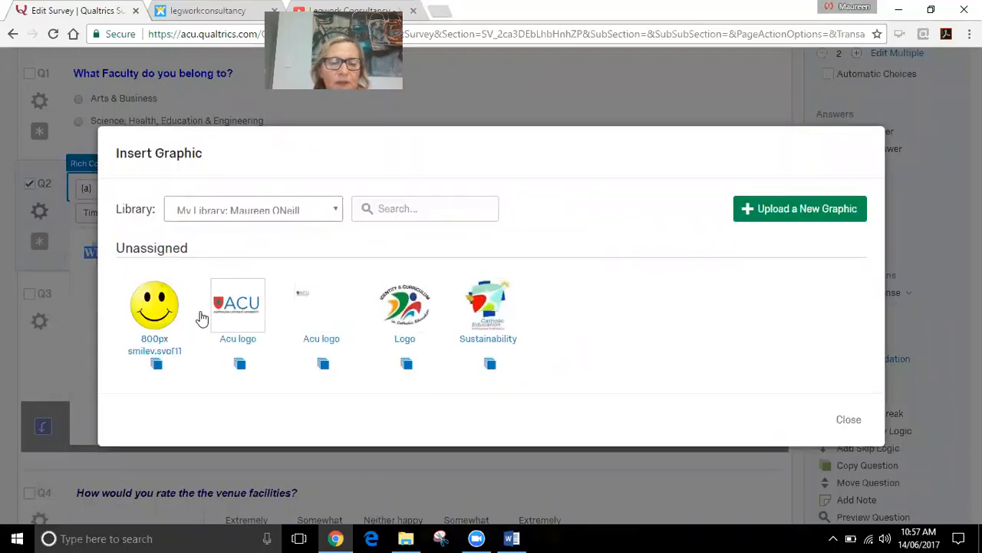
pyautogui.click(156, 306)
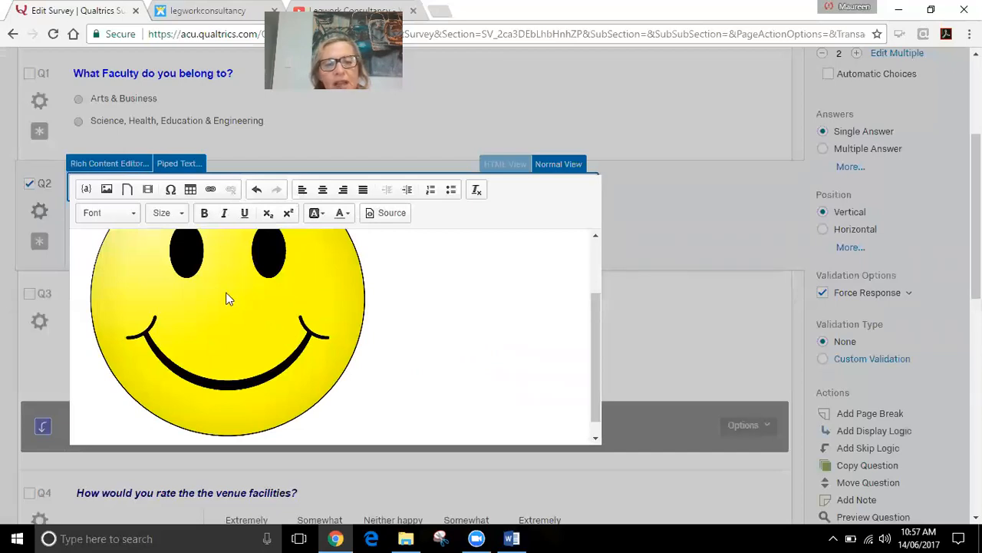
pyautogui.rightClick(207, 302)
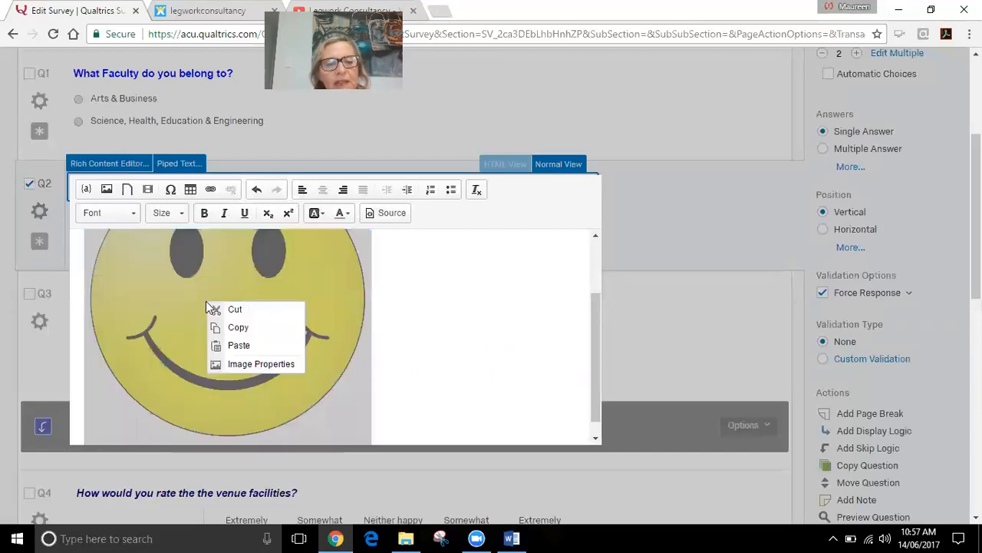
pyautogui.click(261, 364)
pyautogui.click(358, 262)
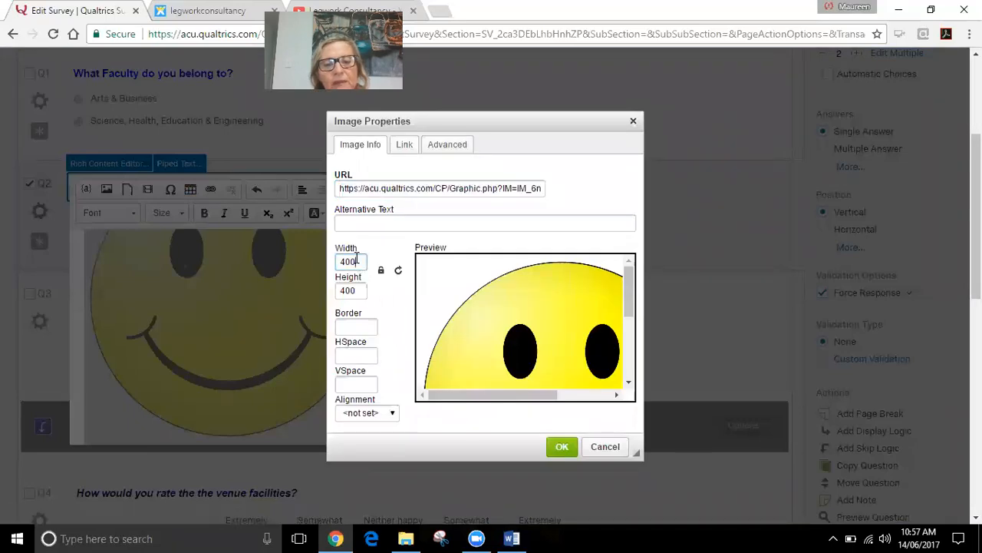
pyautogui.press('BackSpace')
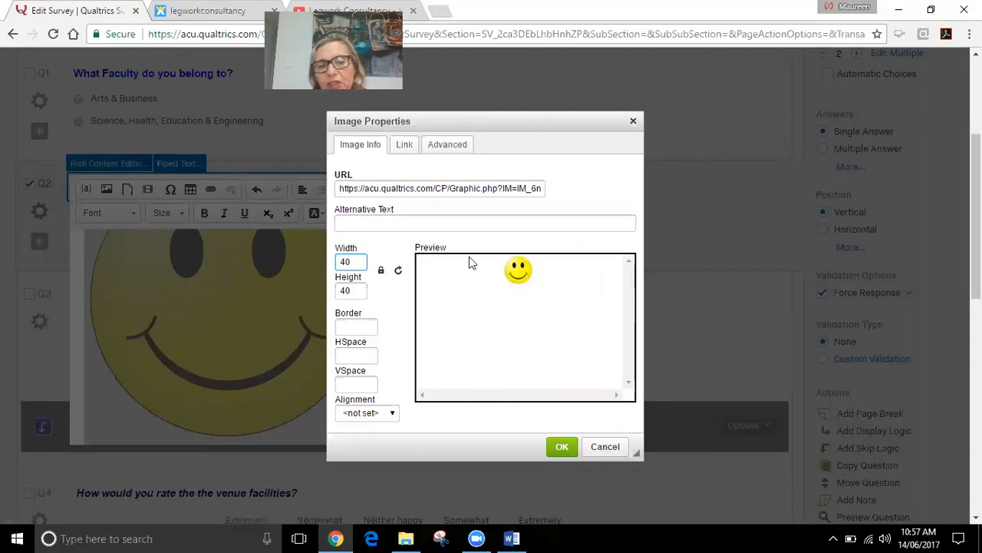
pyautogui.click(562, 446)
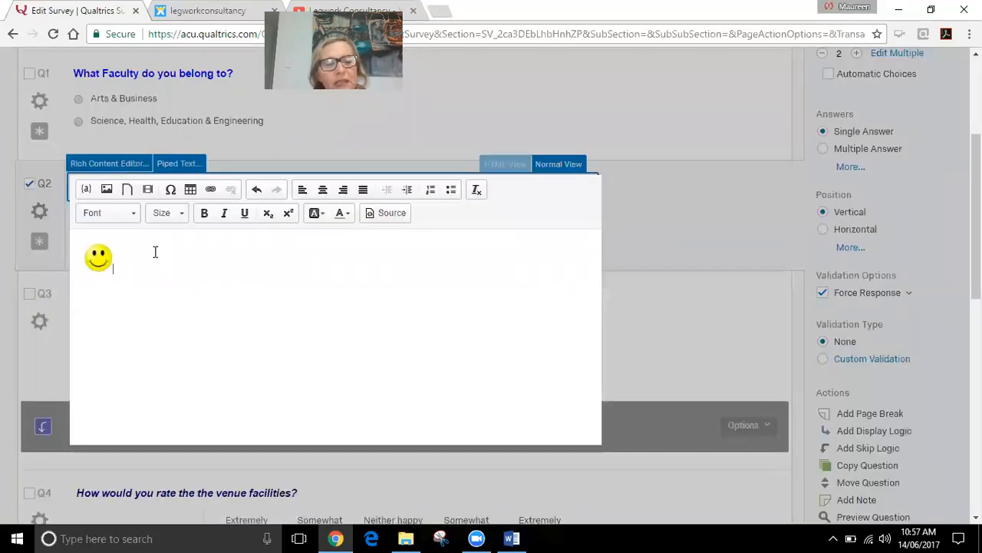
# - Place the cursor after the smiley, then copy "What faculty do you belong to?" from the Word survey document and return to the Q2 editor
pyautogui.click(86, 257)
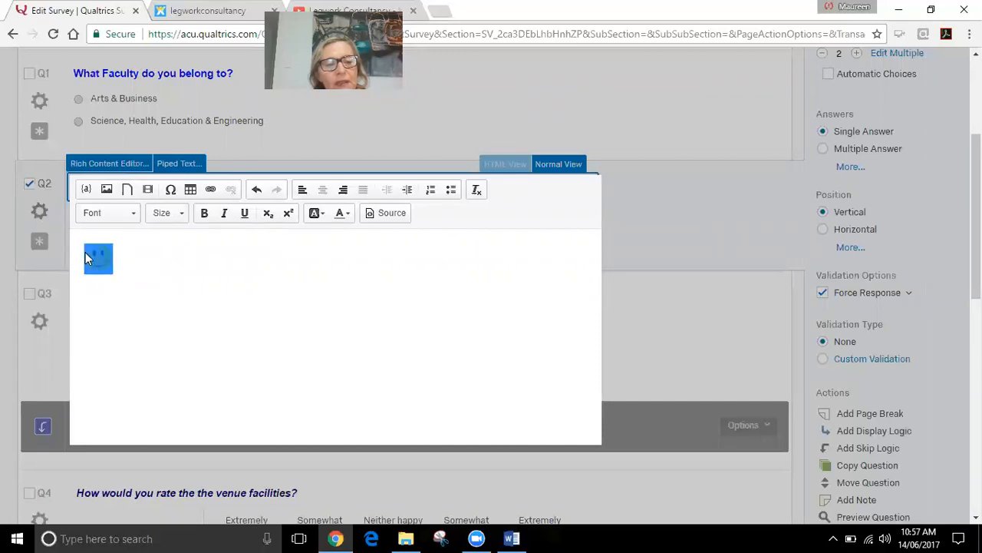
pyautogui.click(149, 271)
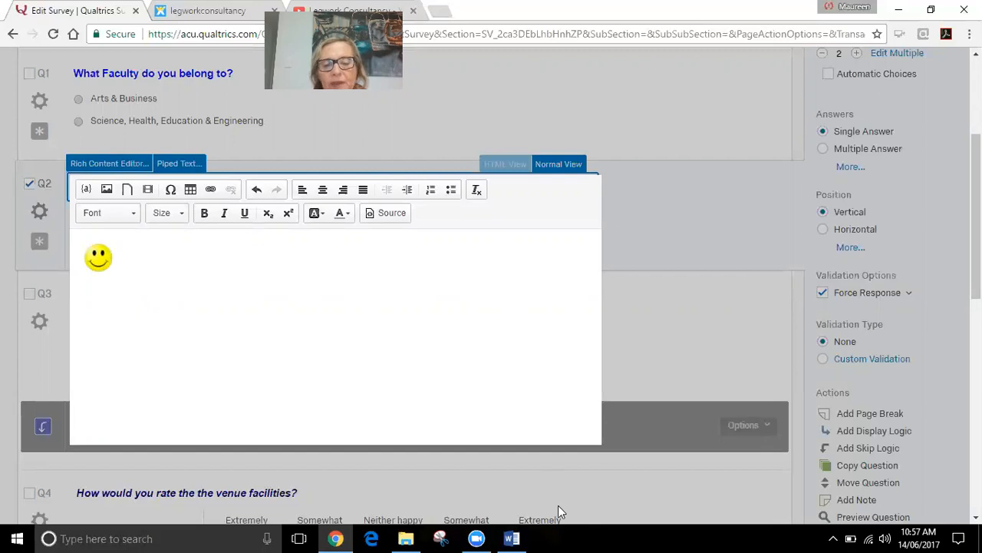
pyautogui.click(512, 538)
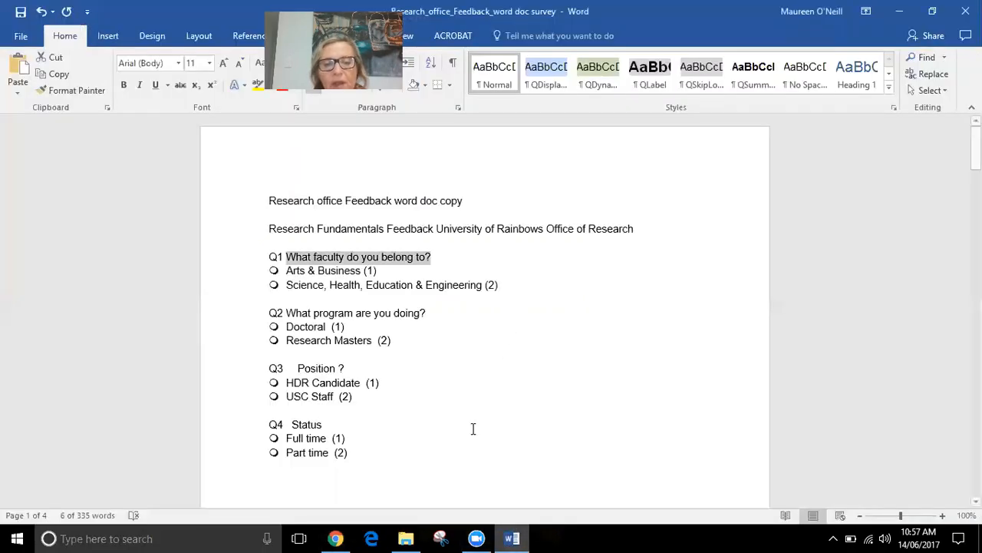
pyautogui.rightClick(398, 266)
pyautogui.click(469, 283)
pyautogui.click(900, 16)
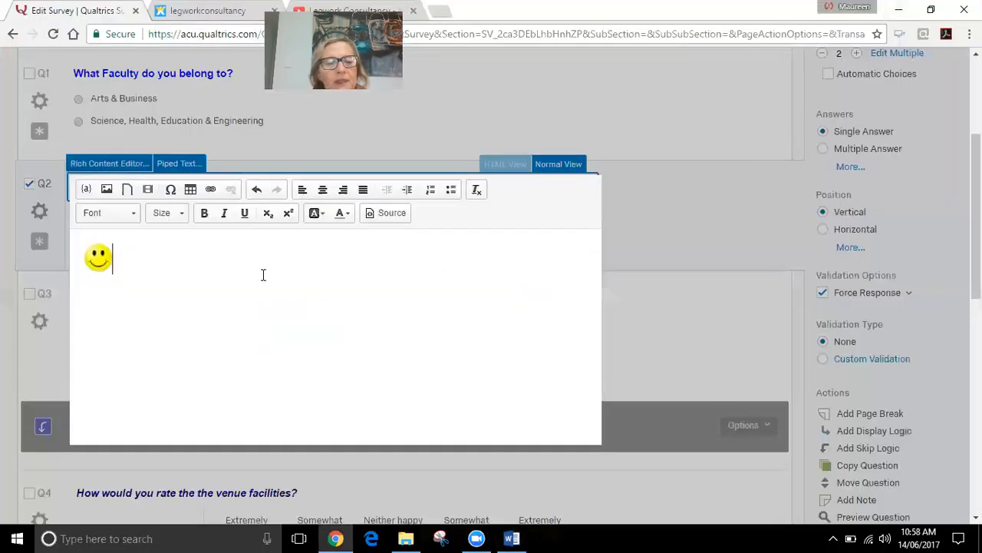
# - Paste the copied question after the smiley in Q2's text and capitalize the word "Faculty"
pyautogui.rightClick(138, 270)
pyautogui.click(180, 279)
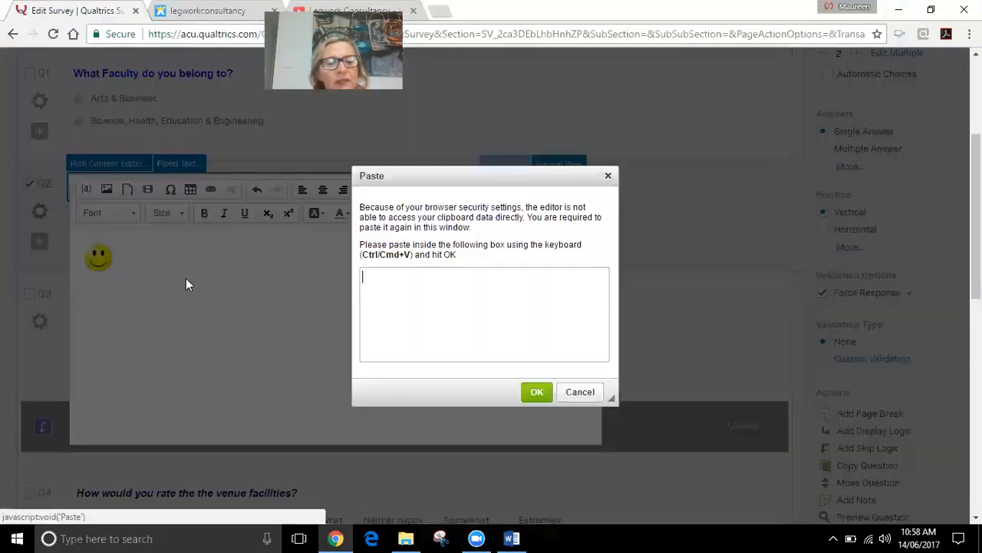
pyautogui.click(534, 393)
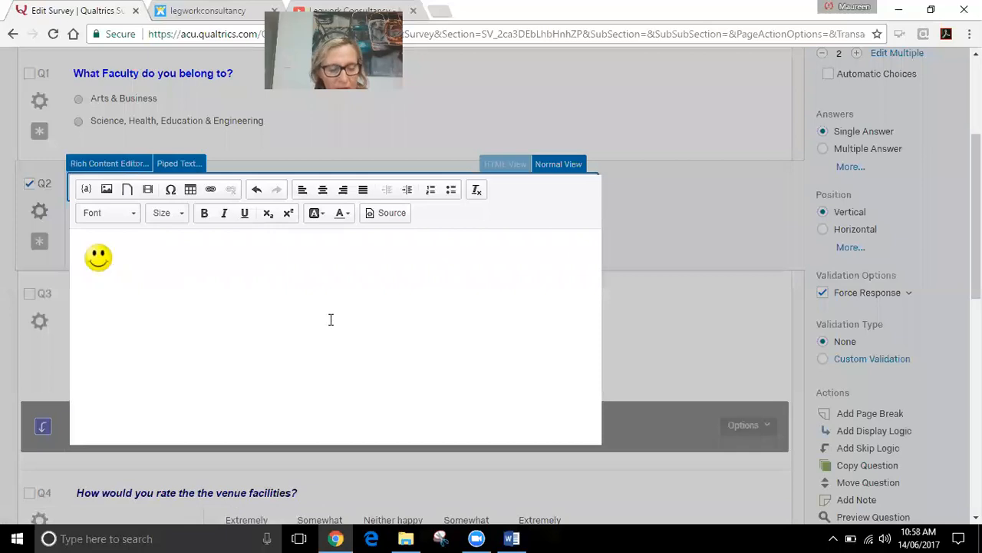
pyautogui.hotkey('ctrl', 'v')
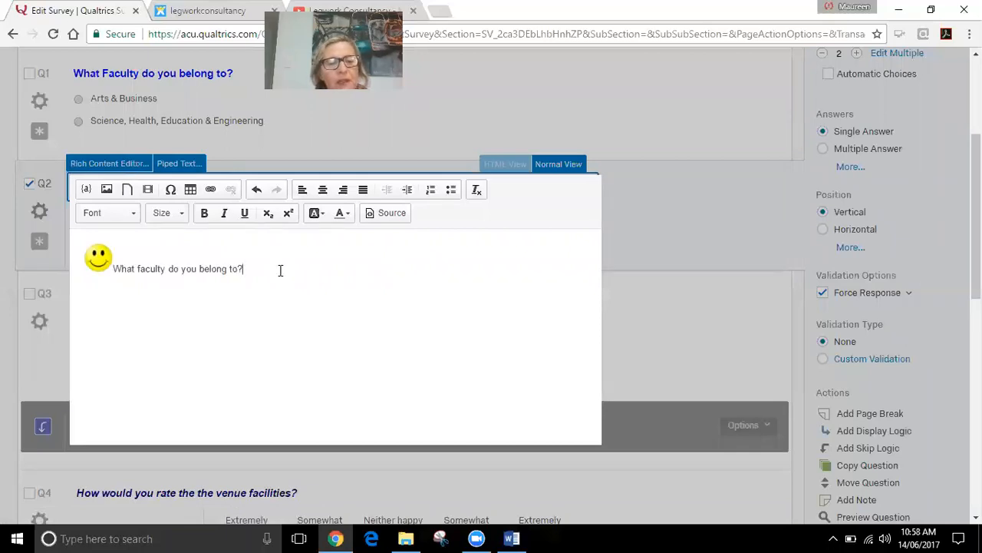
pyautogui.click(146, 270)
pyautogui.press('BackSpace')
pyautogui.write('F')
# - Format the Q2 question text beside the smiley as bold and italic, without underline
pyautogui.moveTo(259, 269); pyautogui.dragTo(113, 264)
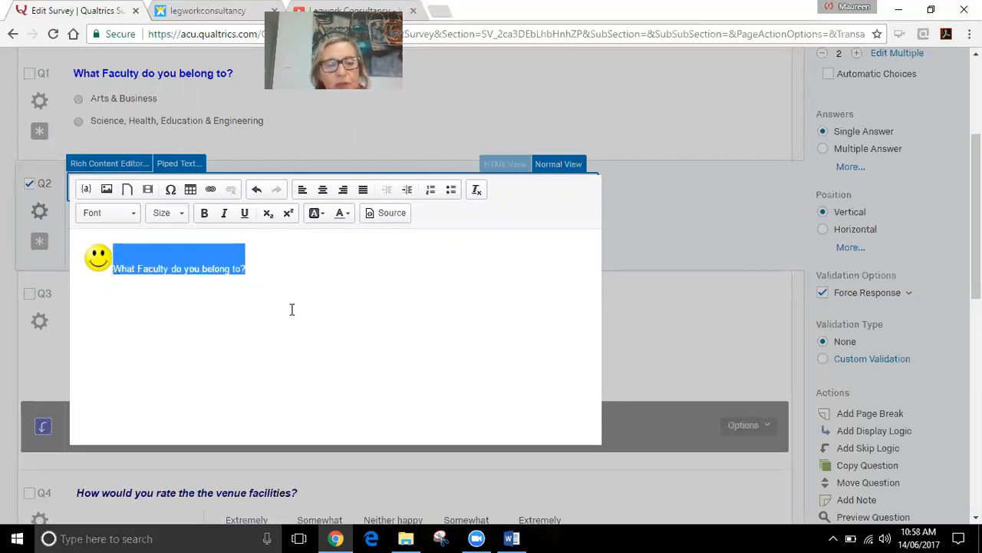
pyautogui.click(205, 213)
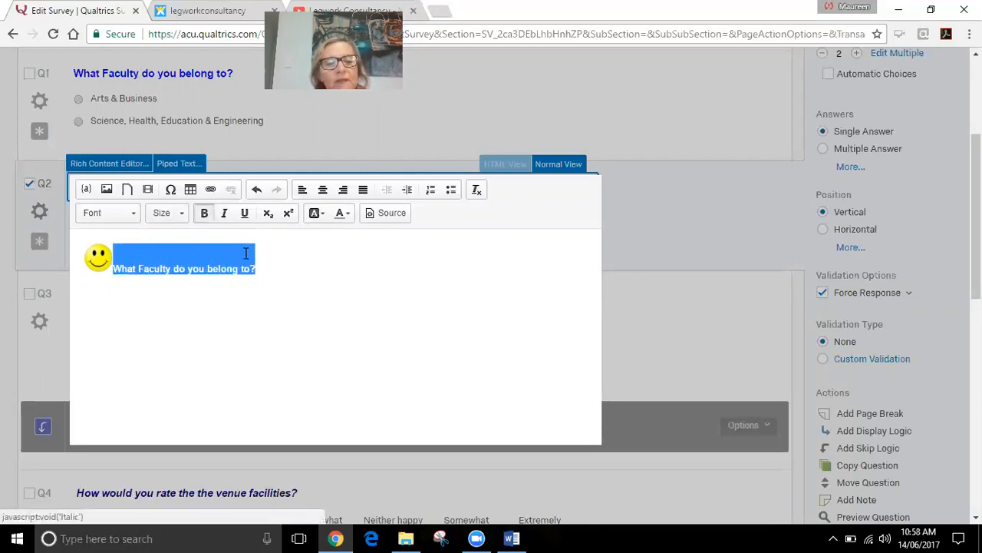
pyautogui.click(224, 214)
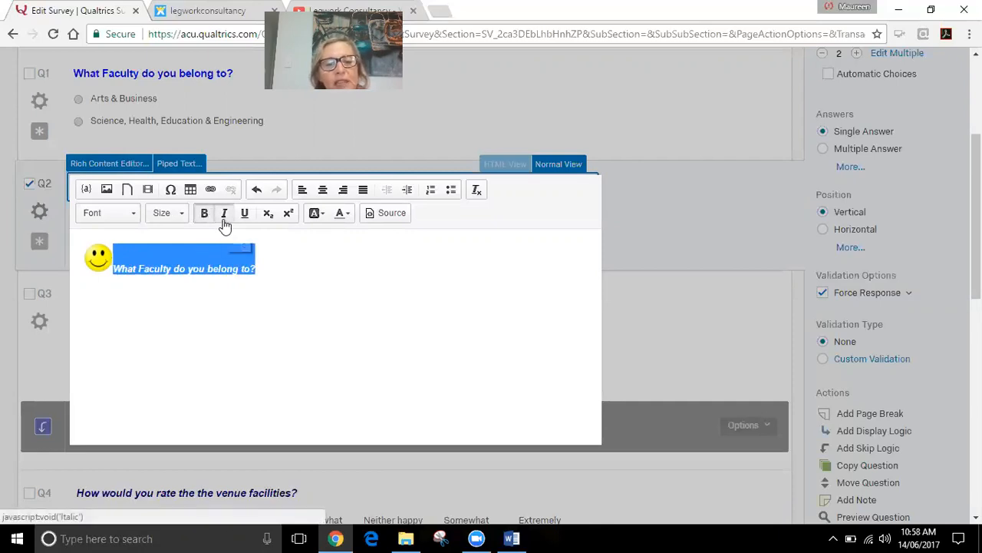
pyautogui.click(246, 221)
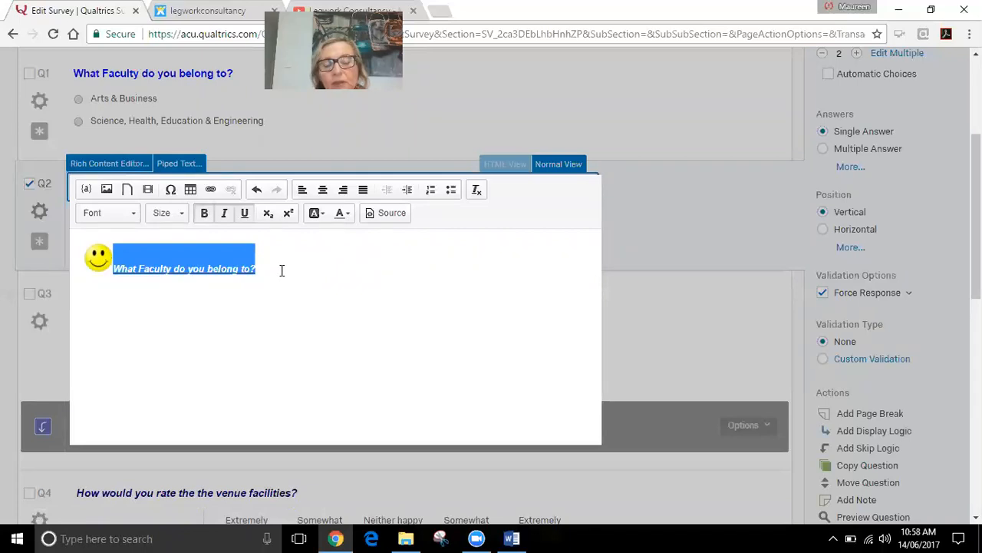
pyautogui.click(246, 218)
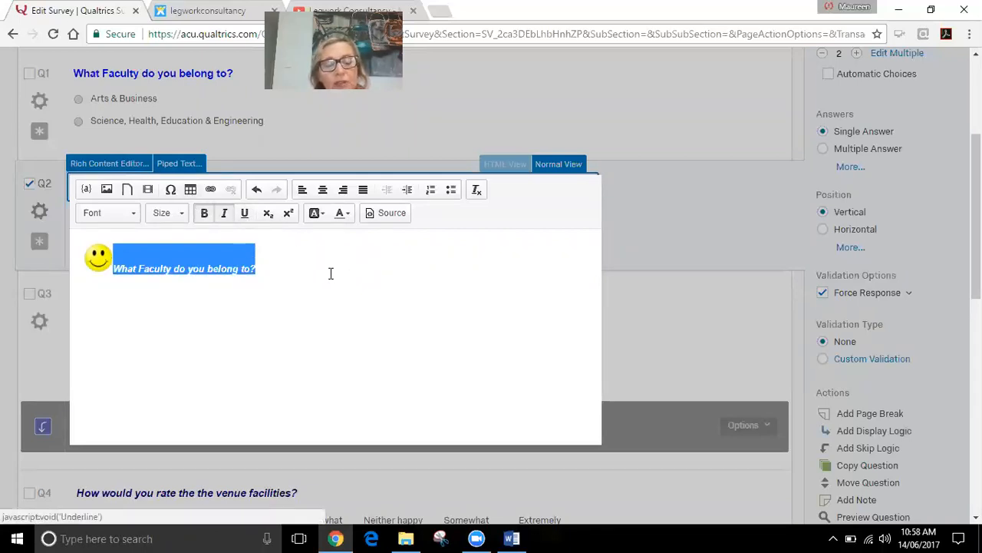
pyautogui.click(379, 272)
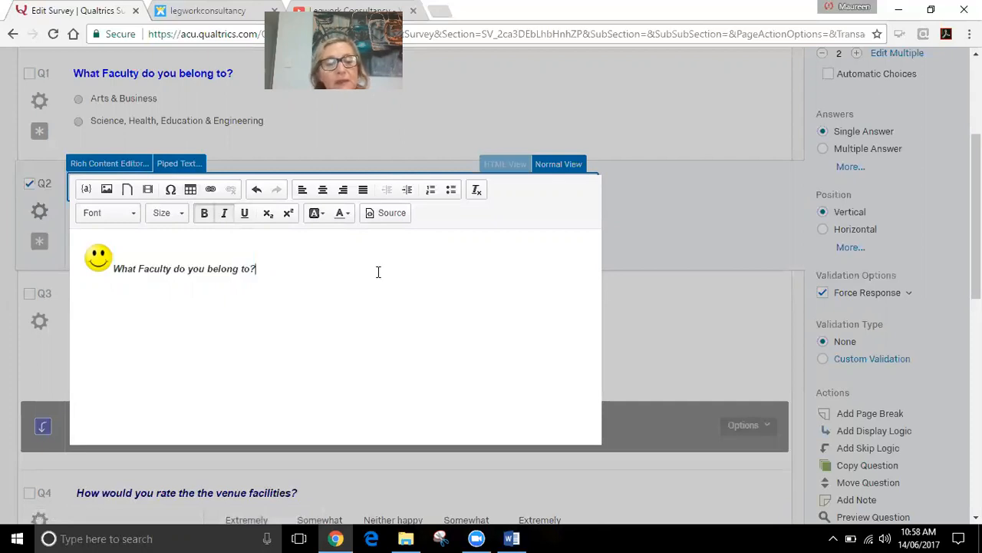
# - Color the Q2 question text Medium Blue and close the rich content editor
pyautogui.moveTo(296, 265); pyautogui.dragTo(113, 267)
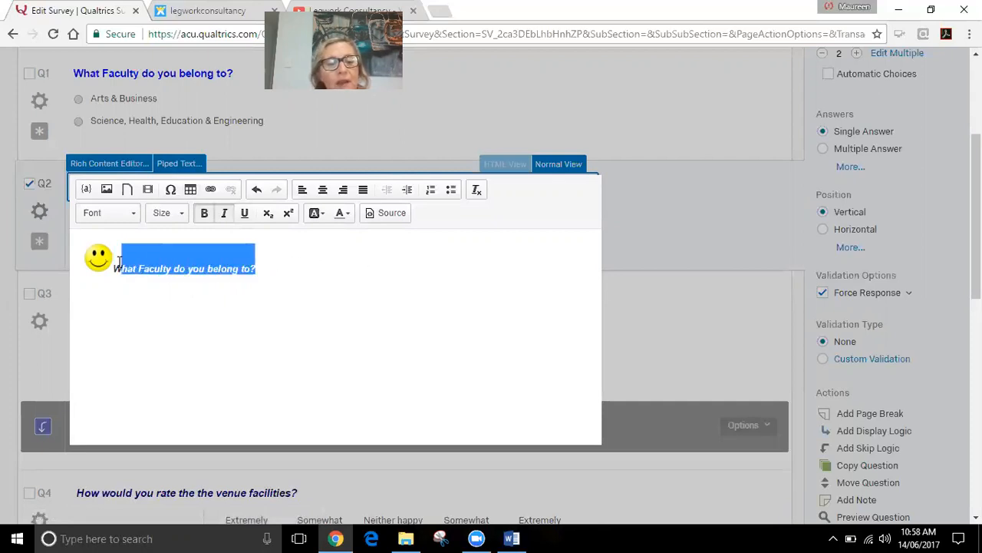
pyautogui.click(342, 215)
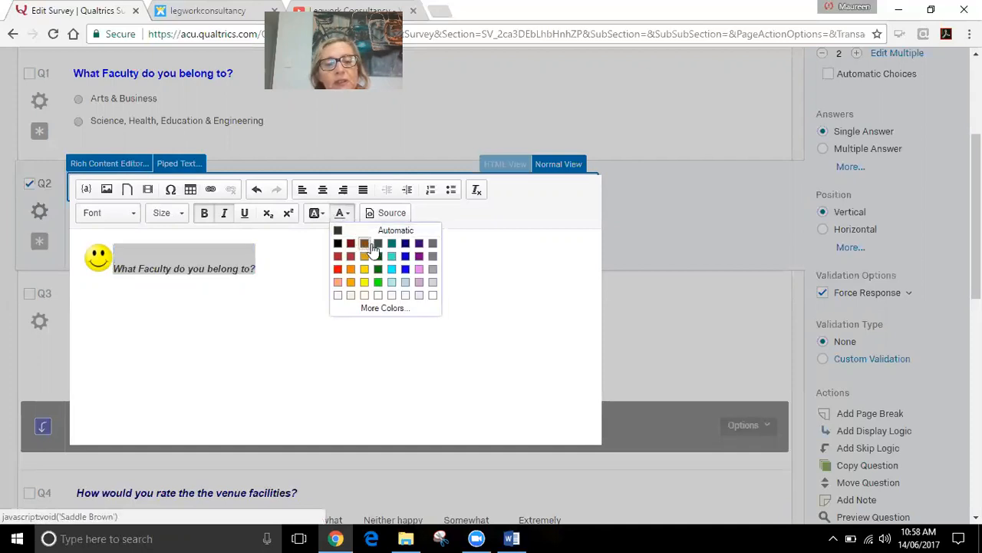
pyautogui.click(408, 258)
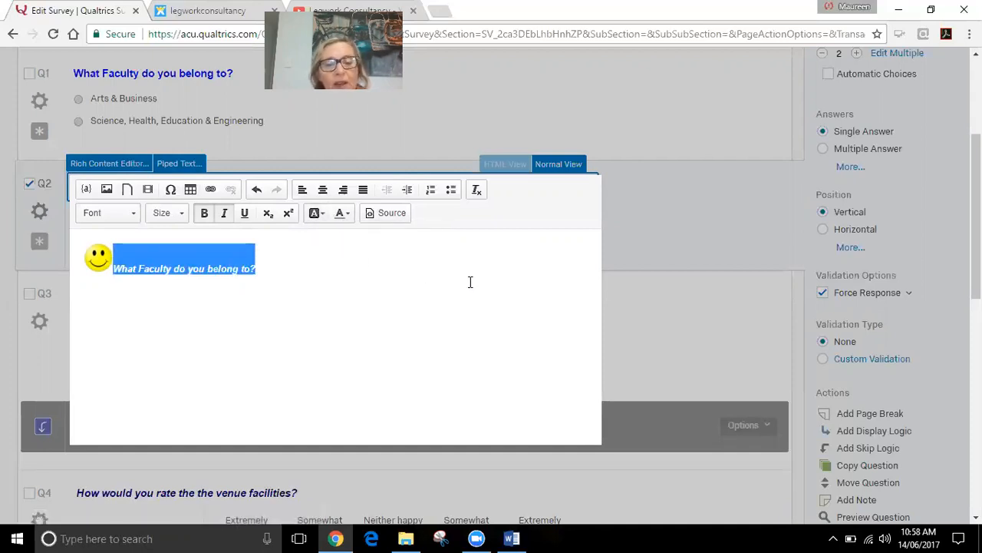
pyautogui.click(647, 224)
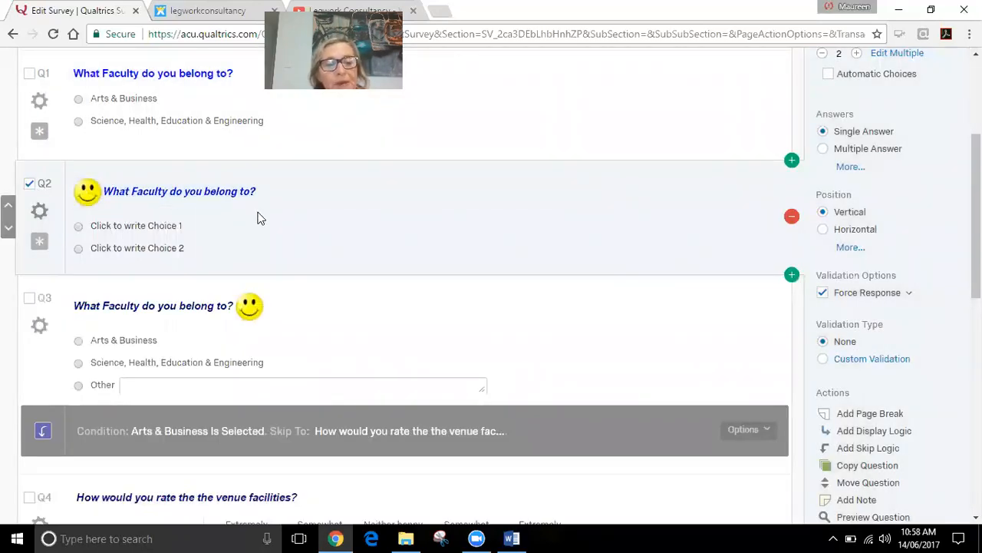
# - Clear the placeholder text of Q2's first answer choice
pyautogui.click(156, 227)
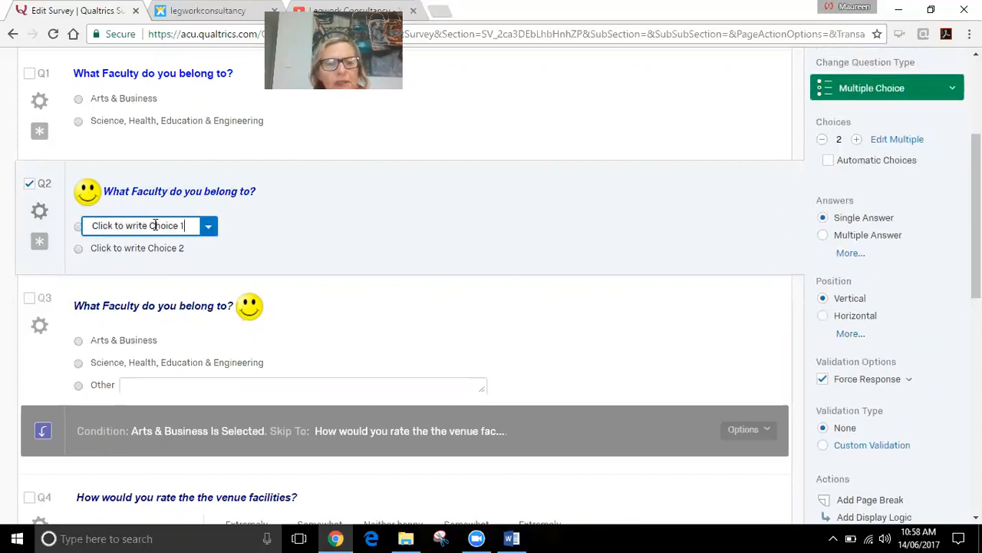
pyautogui.click(358, 254)
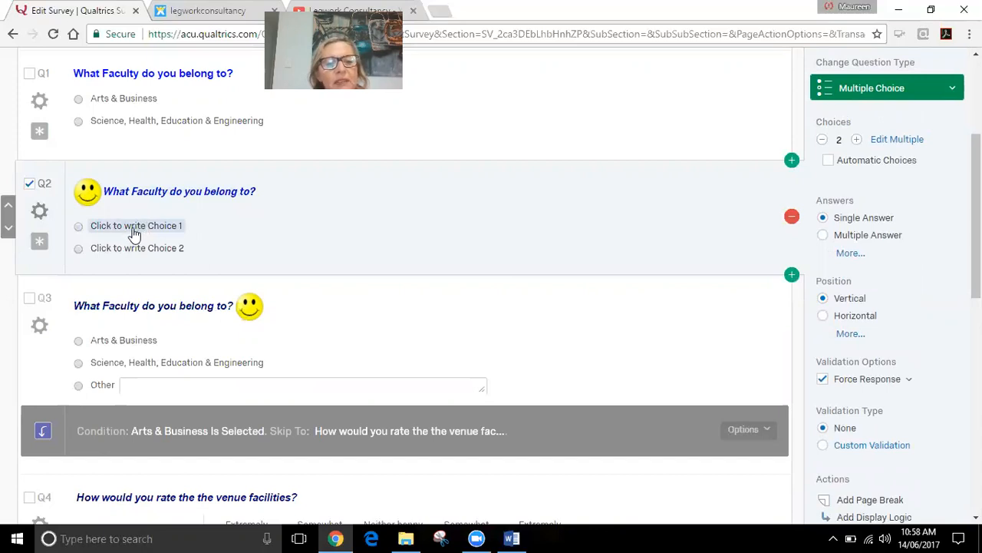
pyautogui.click(171, 230)
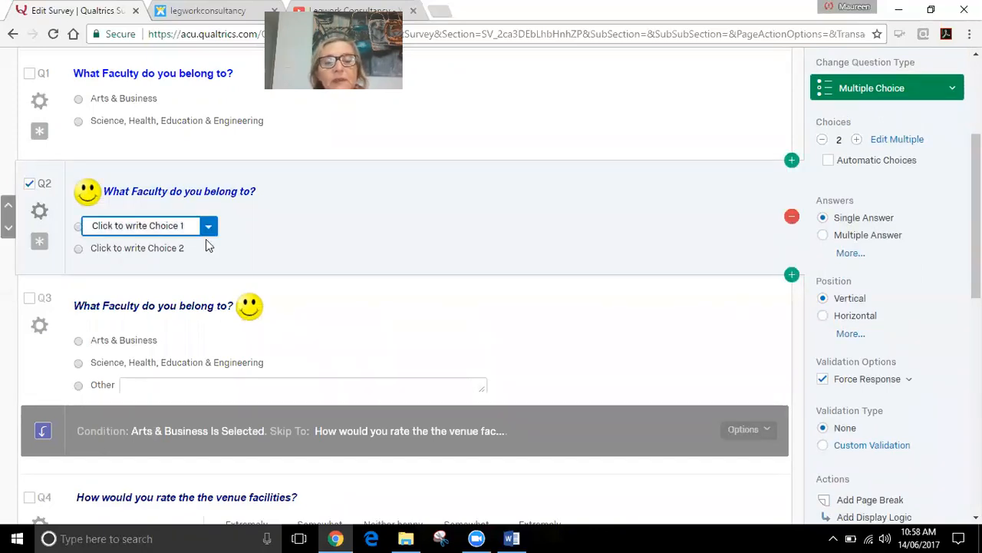
pyautogui.press('BackSpace')
pyautogui.press('BackSpace')
pyautogui.press('BackSpace')
pyautogui.press('BackSpace')
pyautogui.press('BackSpace')
pyautogui.press('BackSpace')
pyautogui.press('BackSpace')
pyautogui.press('BackSpace')
pyautogui.press('BackSpace')
pyautogui.press('BackSpace')
pyautogui.press('BackSpace')
pyautogui.press('BackSpace')
pyautogui.press('BackSpace')
pyautogui.press('BackSpace')
pyautogui.press('BackSpace')
pyautogui.press('BackSpace')
pyautogui.press('BackSpace')
pyautogui.press('BackSpace')
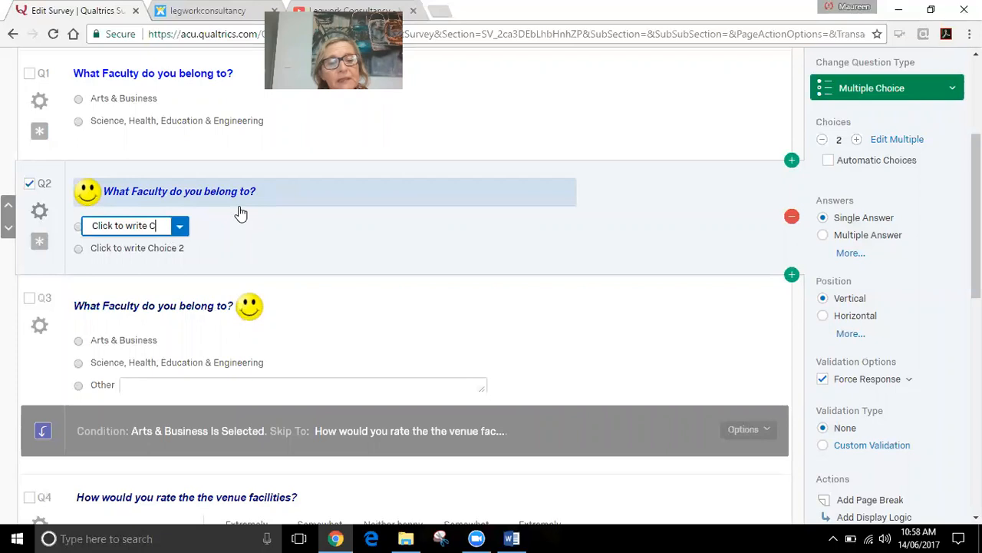
pyautogui.press('BackSpace')
pyautogui.press('BackSpace')
pyautogui.press('BackSpace')
pyautogui.press('BackSpace')
pyautogui.press('BackSpace')
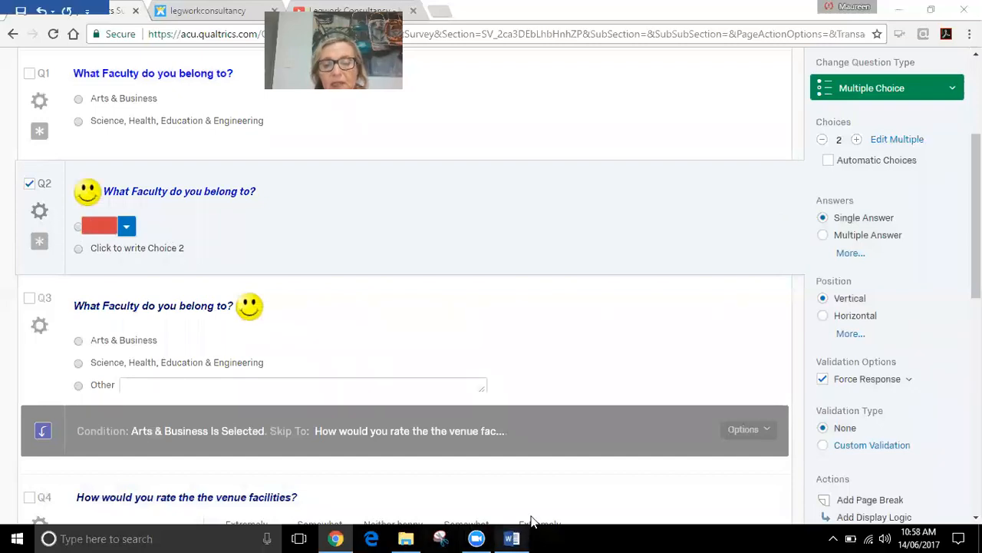
# - Switch to the Word survey document, copy the answer "Arts & Business" under Q1, and return to the survey in Chrome
pyautogui.click(511, 538)
pyautogui.moveTo(363, 268); pyautogui.dragTo(288, 272)
pyautogui.hotkey('ctrl', 'c')
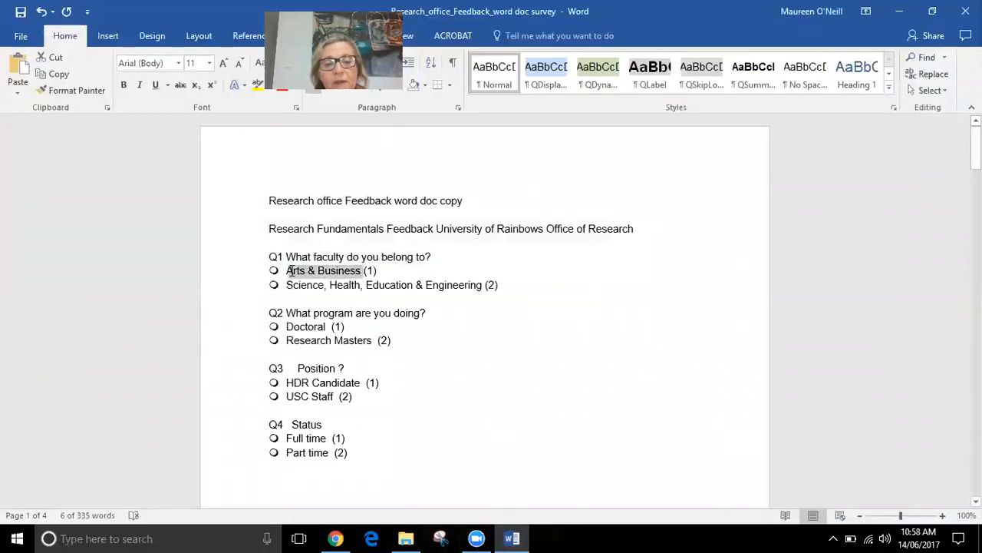
pyautogui.rightClick(326, 286)
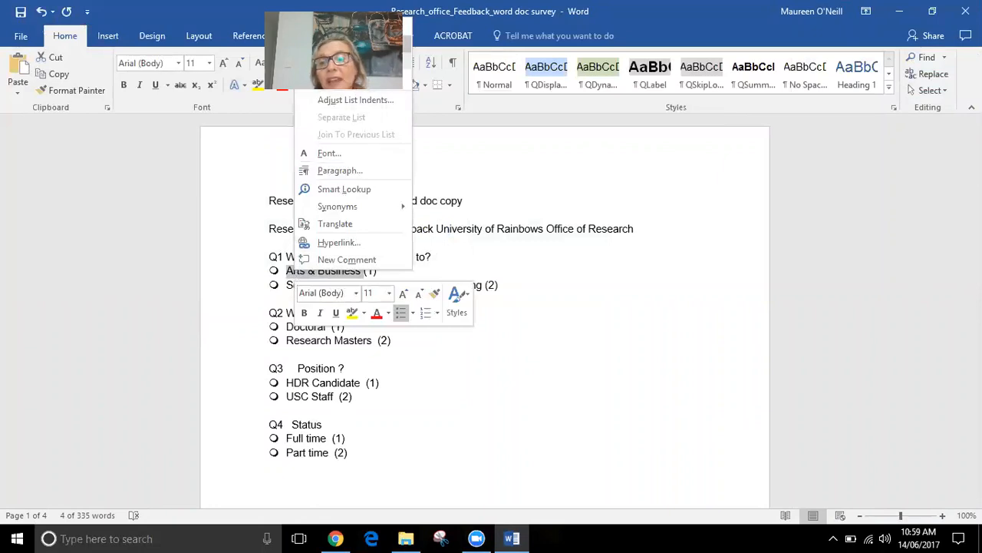
pyautogui.click(331, 44)
pyautogui.click(336, 538)
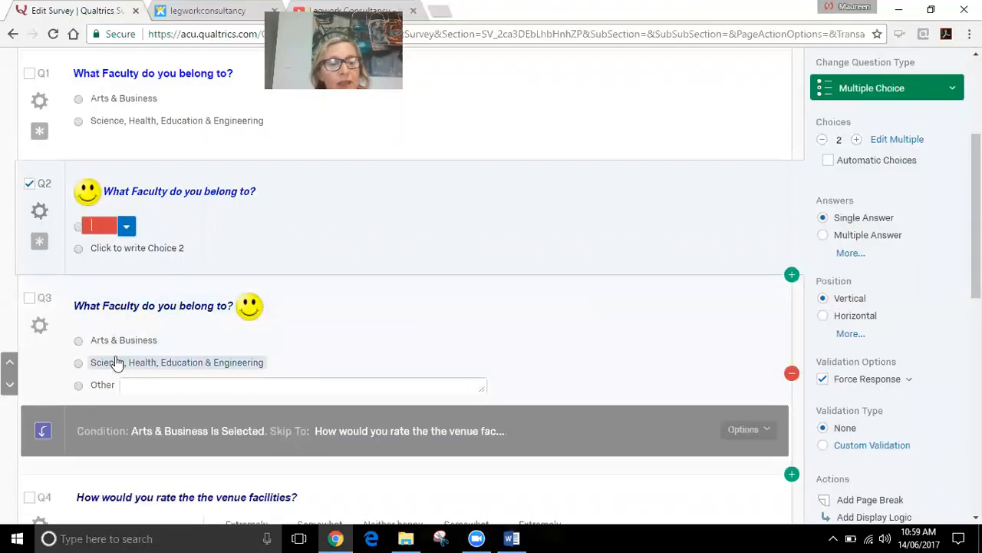
# - Paste "Arts & Business" as Q2's first answer choice and remove the stray bullet character before it
pyautogui.rightClick(99, 226)
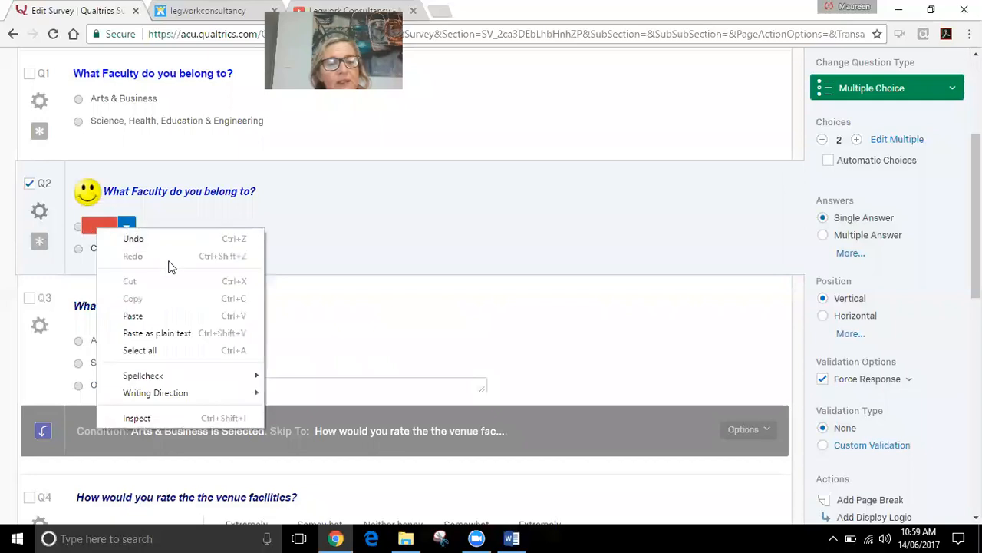
pyautogui.click(149, 317)
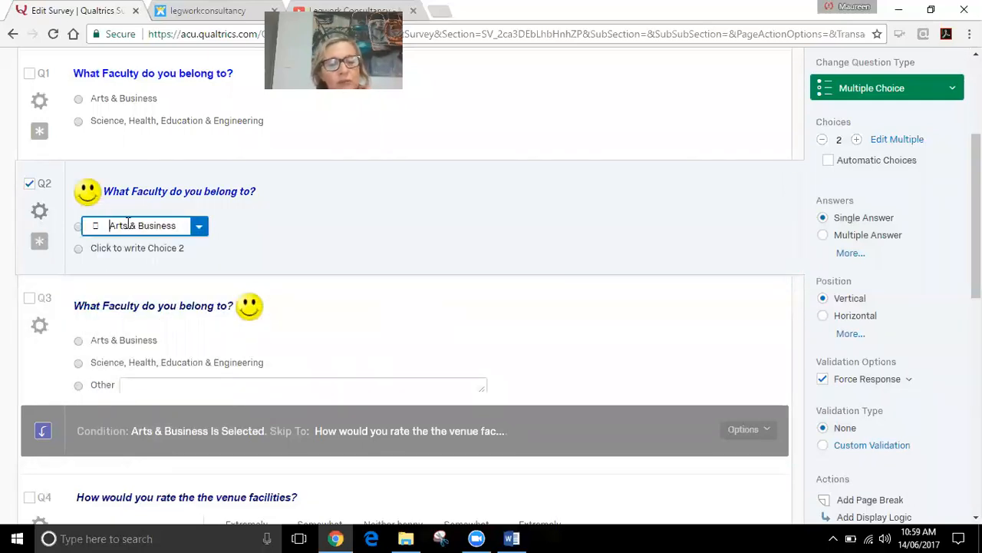
pyautogui.press('BackSpace')
pyautogui.press('BackSpace')
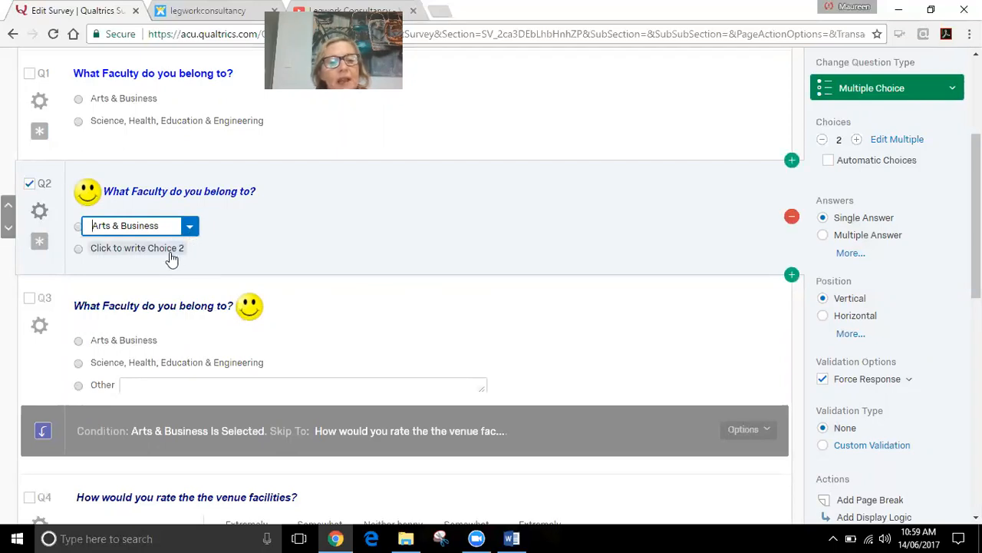
# - Clear the placeholder text of Q2's second answer choice
pyautogui.click(168, 255)
pyautogui.press('BackSpace')
pyautogui.press('BackSpace')
pyautogui.press('BackSpace')
pyautogui.press('BackSpace')
pyautogui.press('BackSpace')
pyautogui.press('BackSpace')
pyautogui.press('BackSpace')
pyautogui.press('BackSpace')
pyautogui.press('BackSpace')
pyautogui.press('BackSpace')
pyautogui.press('BackSpace')
pyautogui.press('BackSpace')
pyautogui.press('BackSpace')
pyautogui.press('BackSpace')
pyautogui.press('BackSpace')
pyautogui.press('BackSpace')
pyautogui.press('BackSpace')
pyautogui.press('BackSpace')
pyautogui.press('BackSpace')
pyautogui.press('BackSpace')
pyautogui.press('BackSpace')
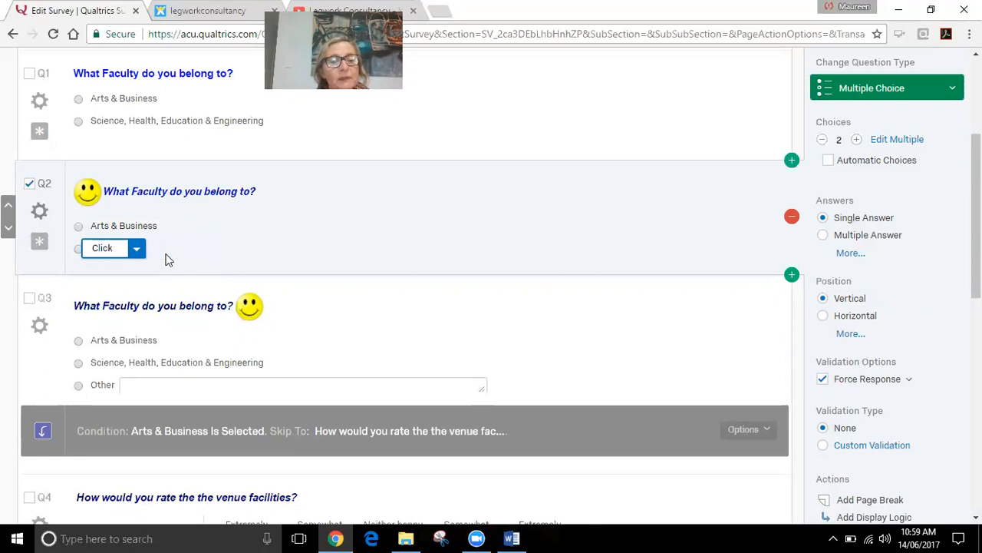
pyautogui.press('BackSpace')
pyautogui.press('BackSpace')
pyautogui.write('Sc')
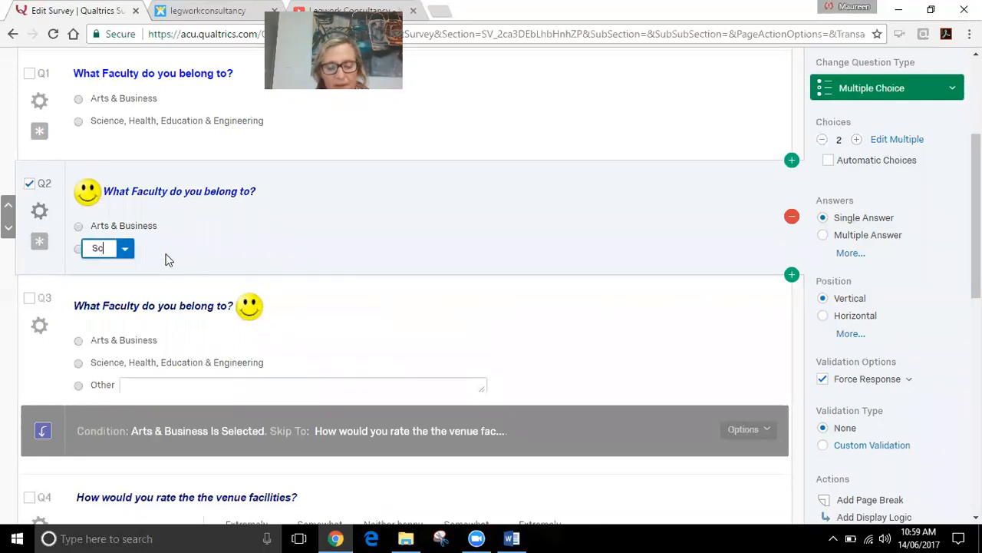
pyautogui.write('ience')
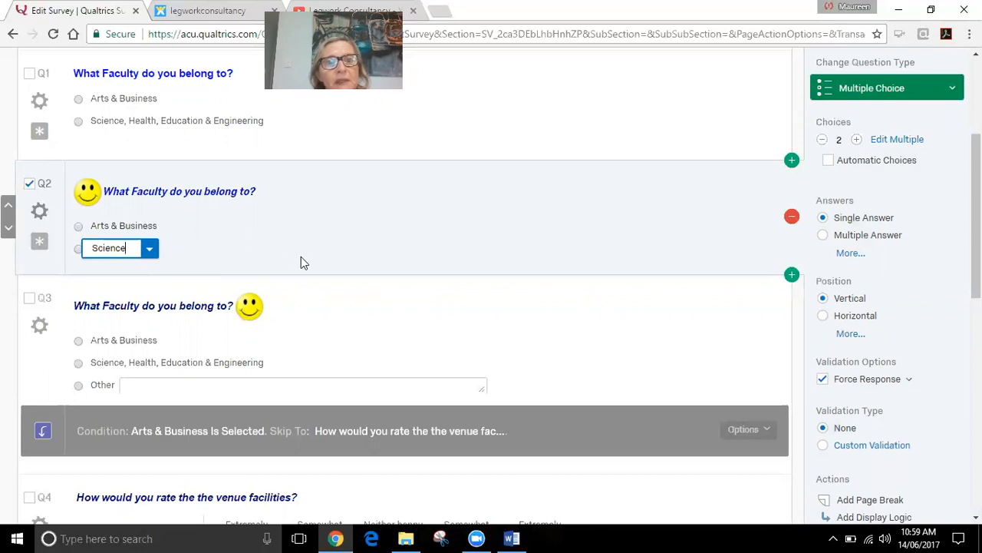
pyautogui.press('BackSpace')
pyautogui.press('BackSpace')
pyautogui.press('BackSpace')
pyautogui.press('BackSpace')
pyautogui.press('BackSpace')
pyautogui.press('BackSpace')
pyautogui.press('BackSpace')
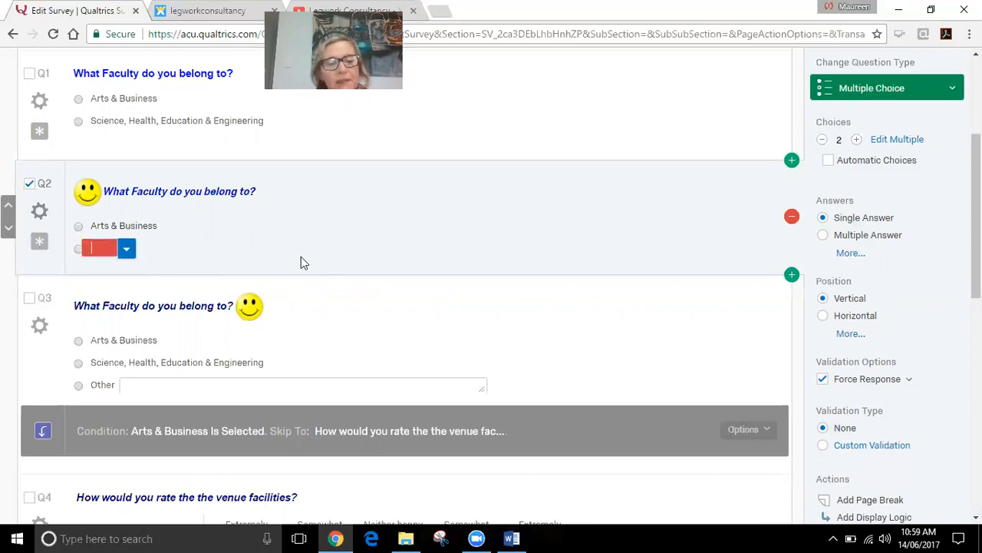
# - Switch to the Word survey document, copy the Q1 answer "Science, Health, Education & Engineering", and return to the survey in Chrome
pyautogui.click(510, 538)
pyautogui.moveTo(486, 286); pyautogui.dragTo(287, 285)
pyautogui.rightClick(307, 285)
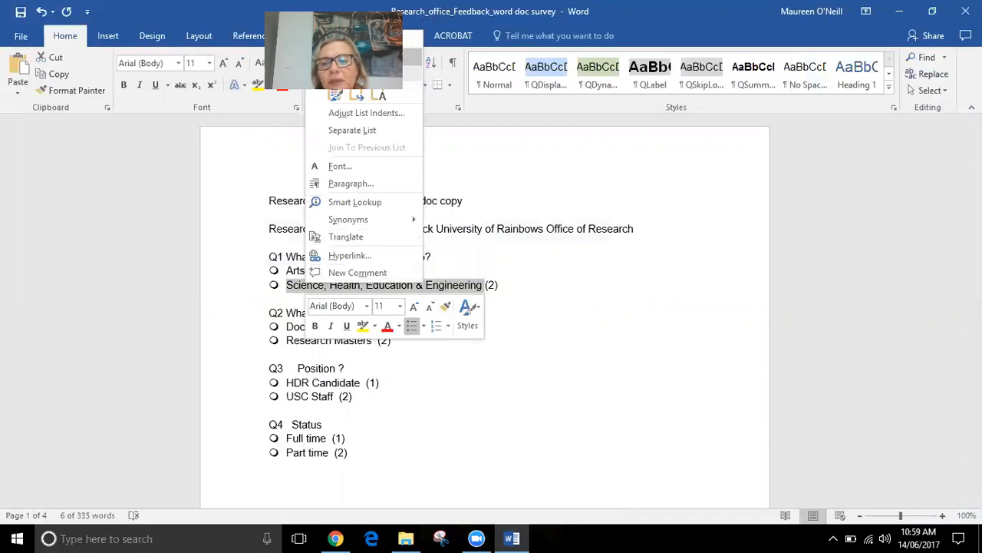
pyautogui.click(340, 57)
pyautogui.click(335, 538)
# - Paste "Science, Health, Education & Engineering" as Q2's second answer choice and remove the stray bullet character before it
pyautogui.rightClick(93, 246)
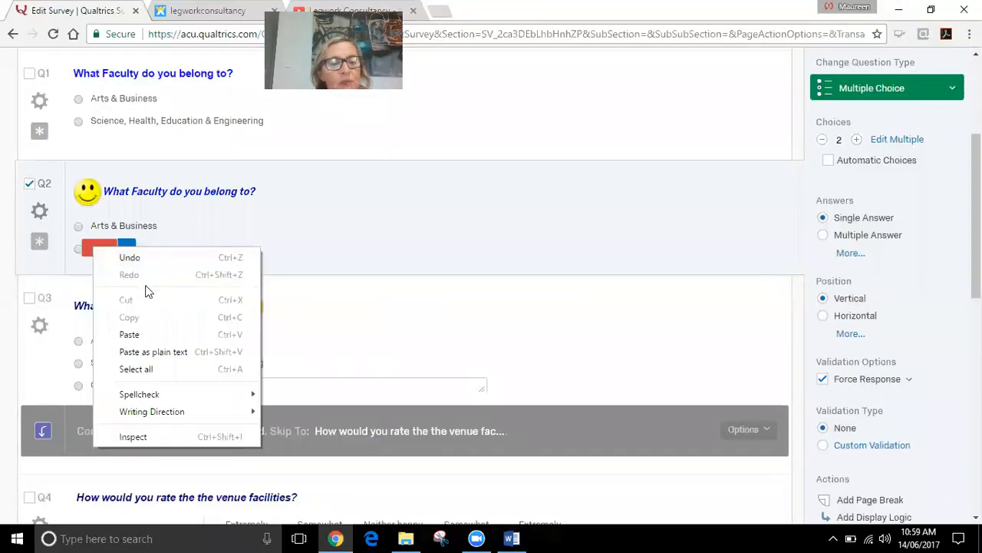
pyautogui.click(127, 334)
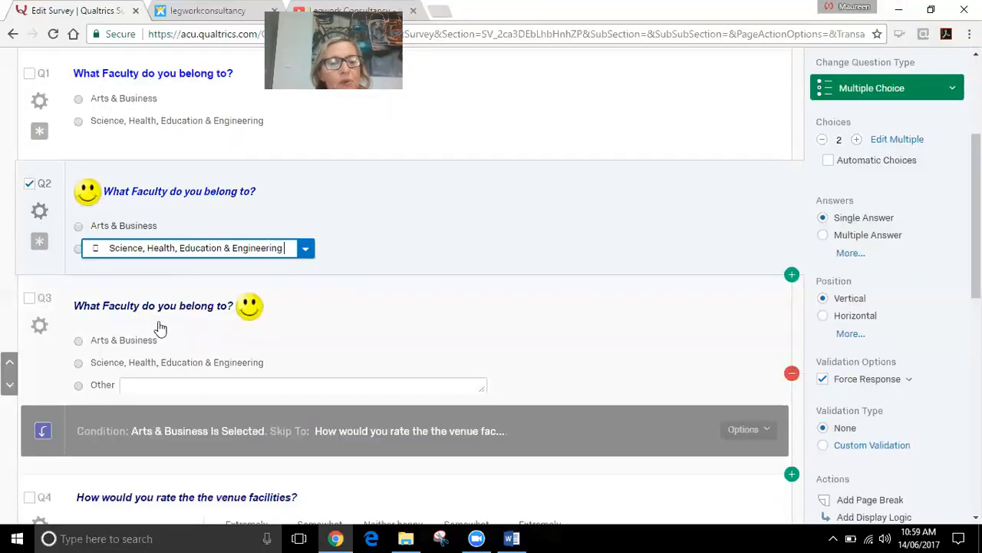
pyautogui.click(109, 244)
pyautogui.press('BackSpace')
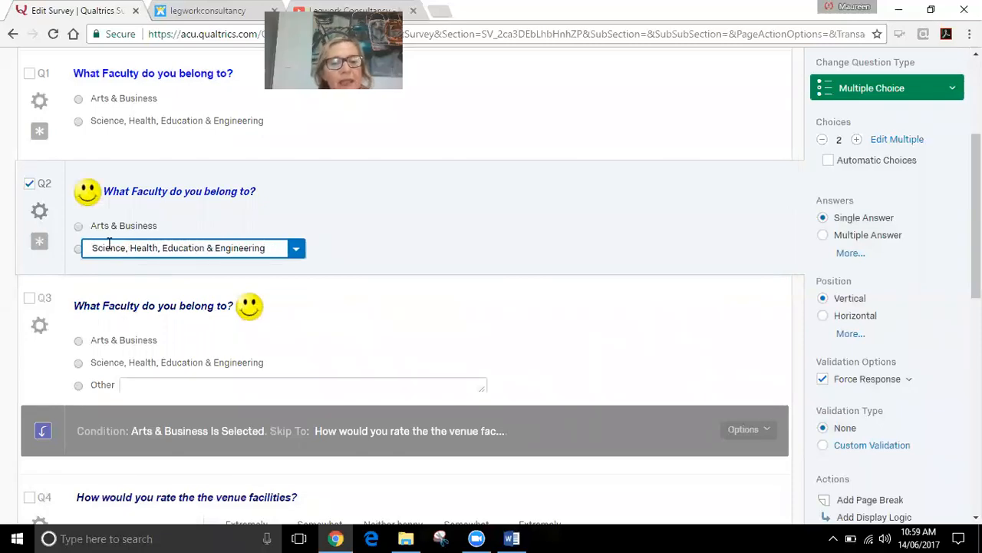
pyautogui.click(322, 267)
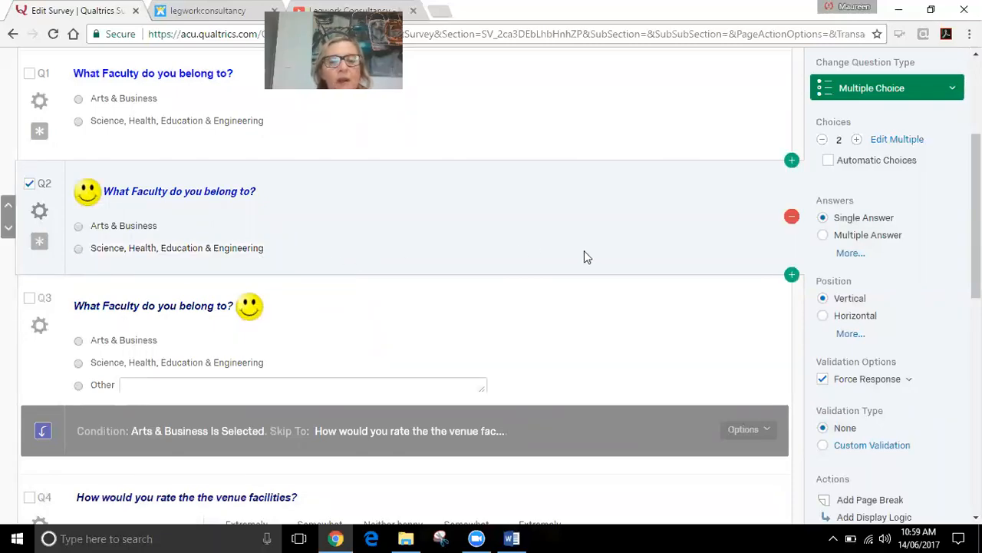
# - Add a third answer choice to Q2 and name it "Other"
pyautogui.click(857, 141)
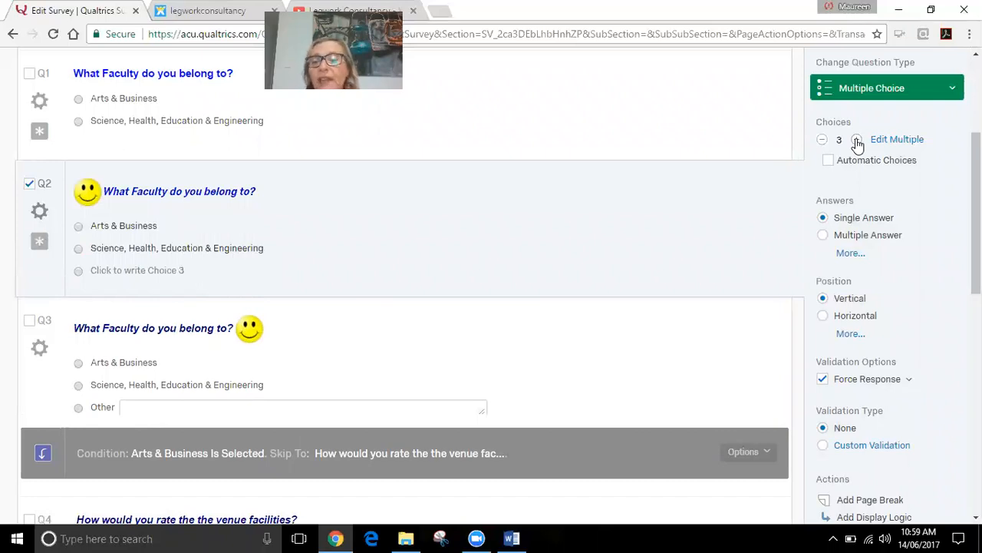
pyautogui.click(112, 269)
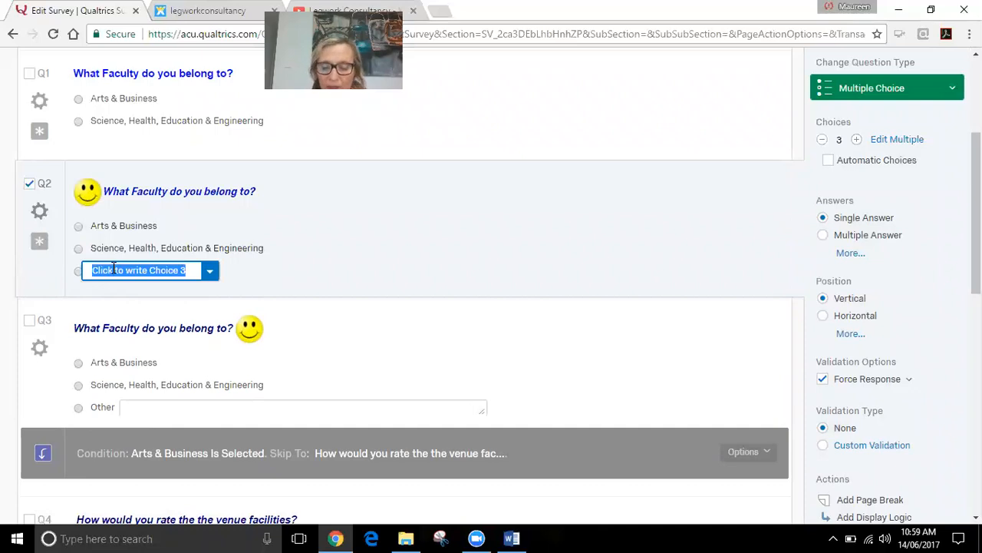
pyautogui.write('Other')
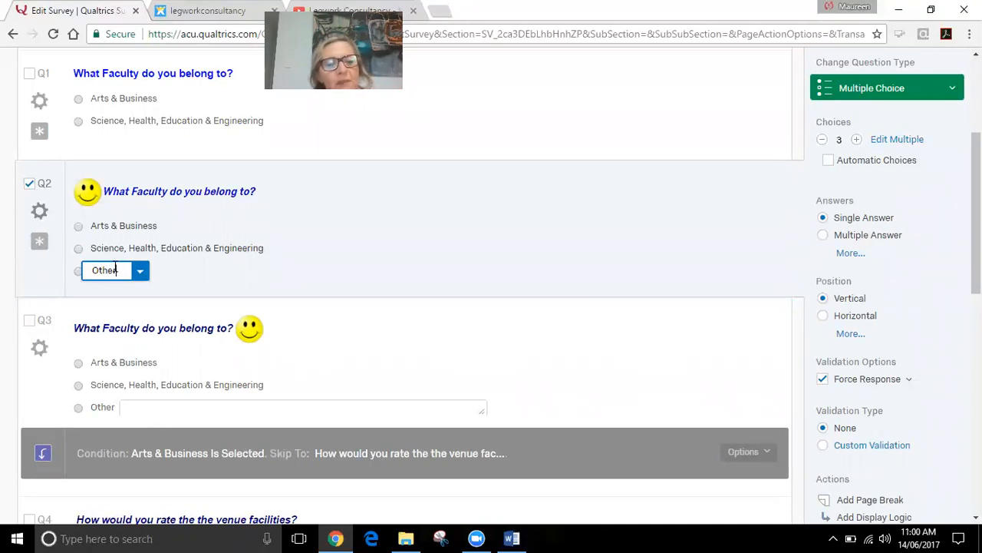
# - Allow text entry on Q2's "Other" choice and widen its text box to most of the question's width
pyautogui.click(140, 273)
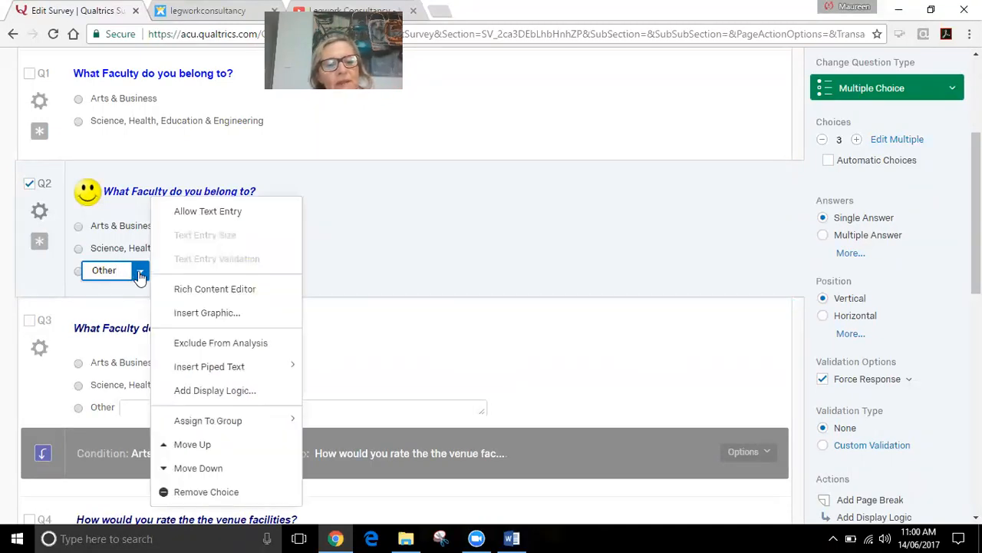
pyautogui.click(209, 217)
pyautogui.moveTo(142, 273); pyautogui.dragTo(603, 279)
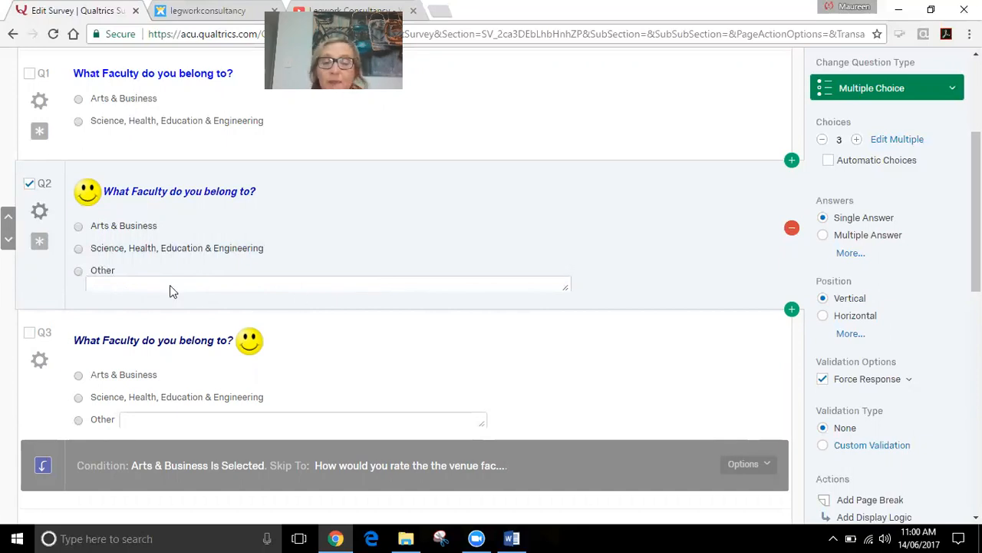
# - In the survey's Look & Feel settings, set the progress bar to With Text and review the survey preview
pyautogui.scroll(-2, 384, 283)
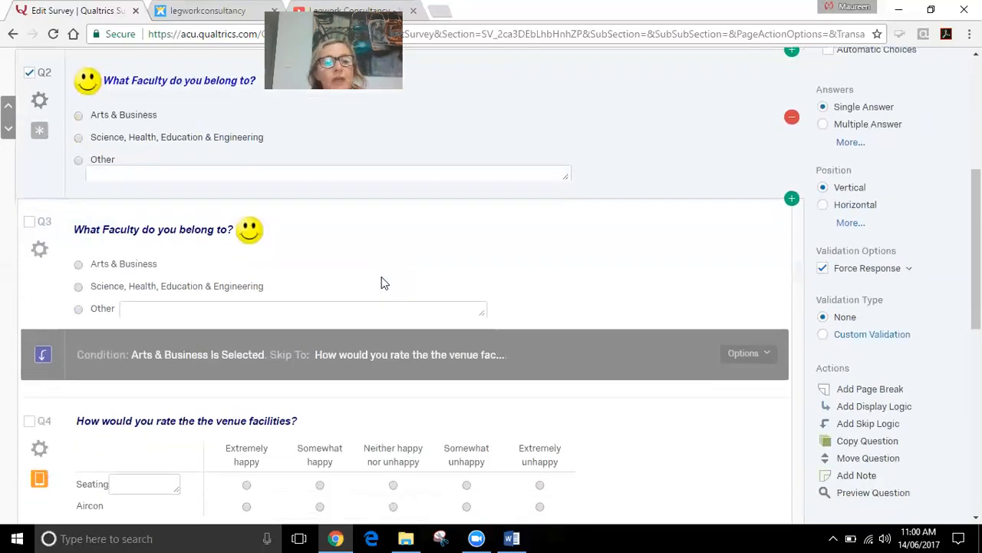
pyautogui.scroll(2, 384, 283)
pyautogui.scroll(-1, 384, 283)
pyautogui.scroll(-2, 384, 283)
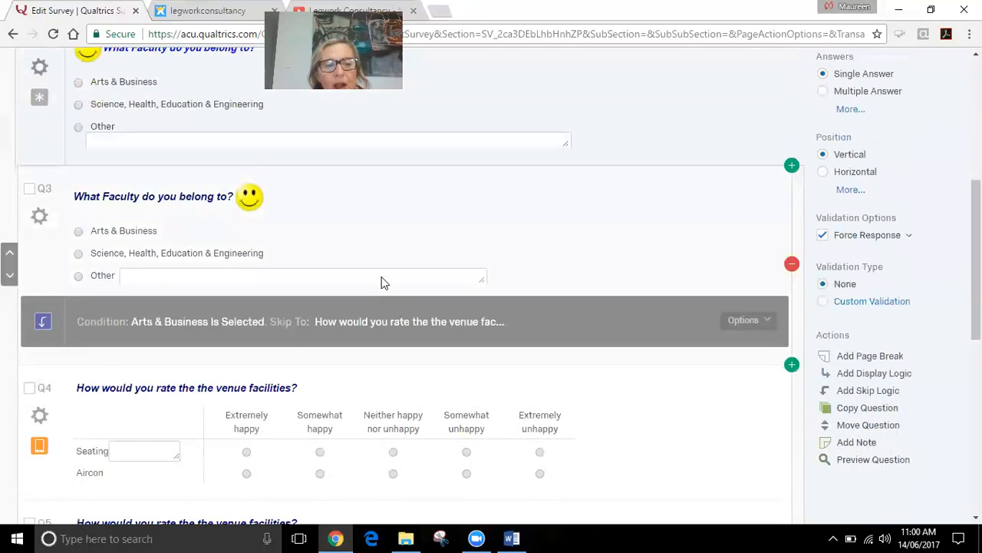
pyautogui.scroll(5, 384, 283)
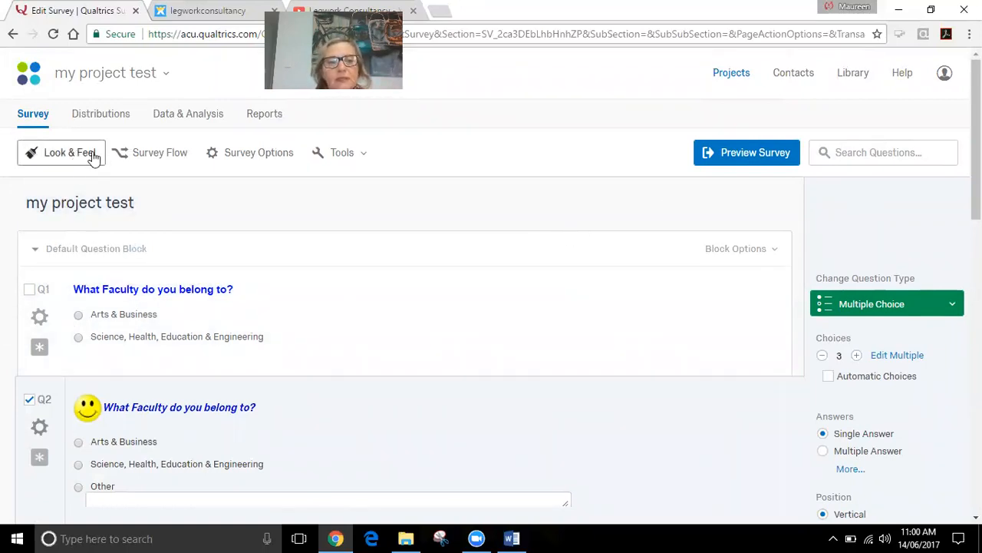
pyautogui.click(66, 157)
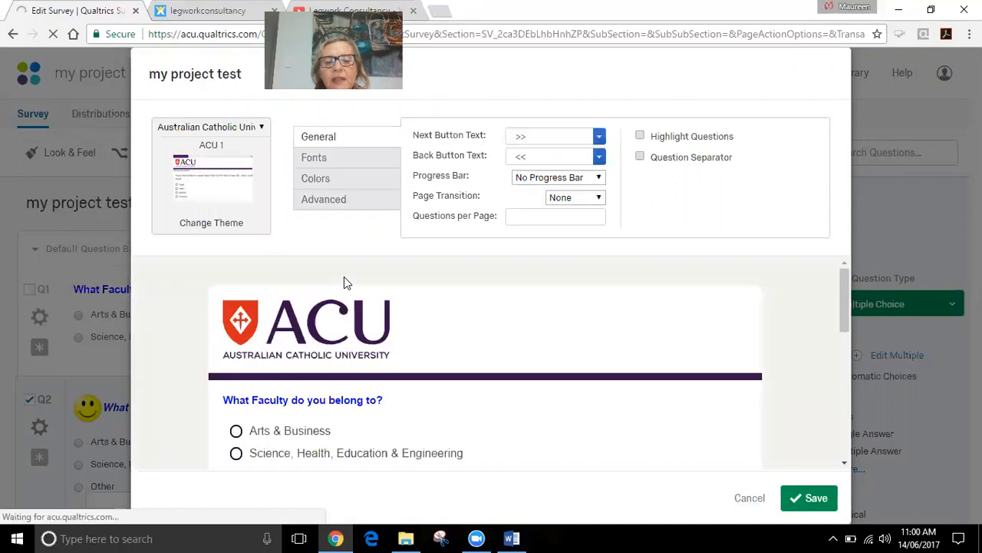
pyautogui.scroll(-1, 480, 347)
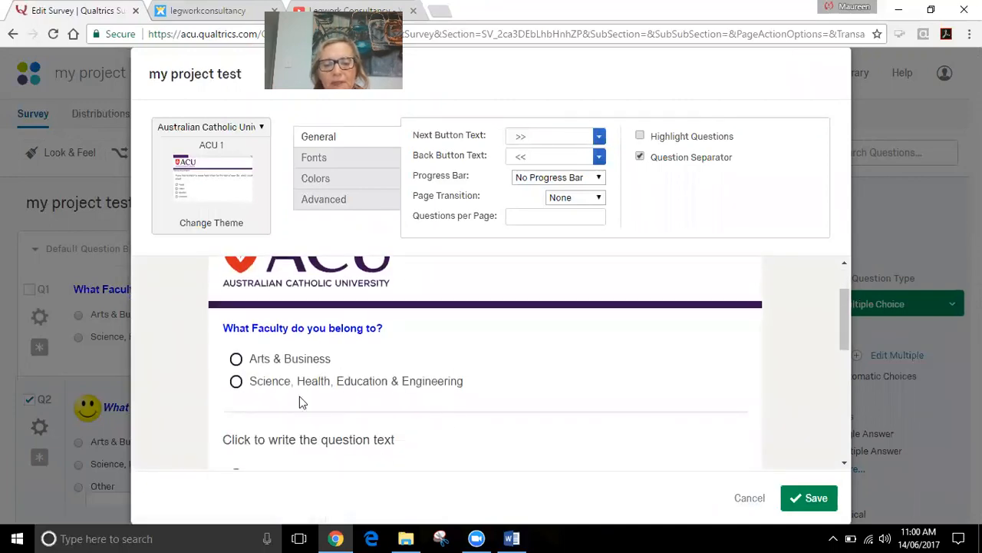
pyautogui.scroll(1, 491, 418)
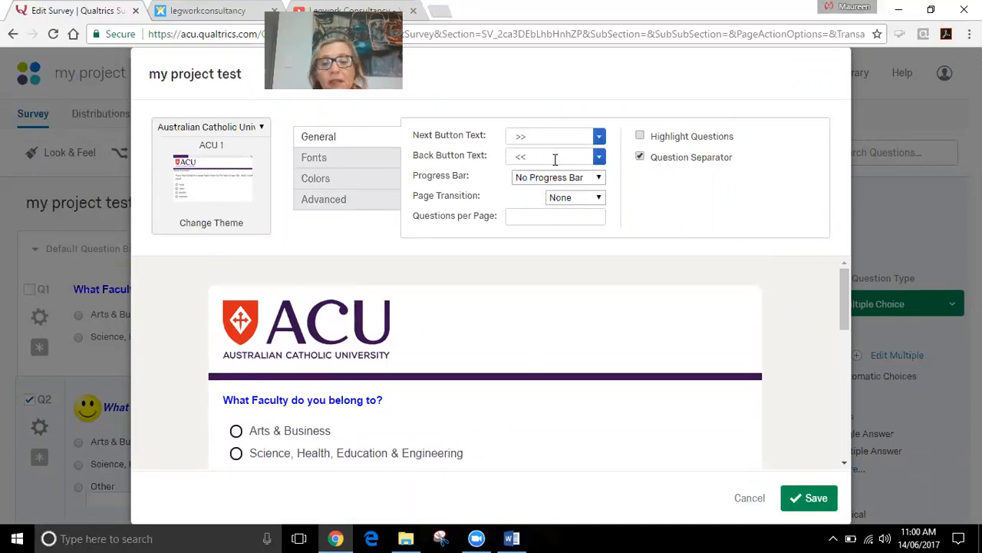
pyautogui.click(600, 177)
pyautogui.click(588, 204)
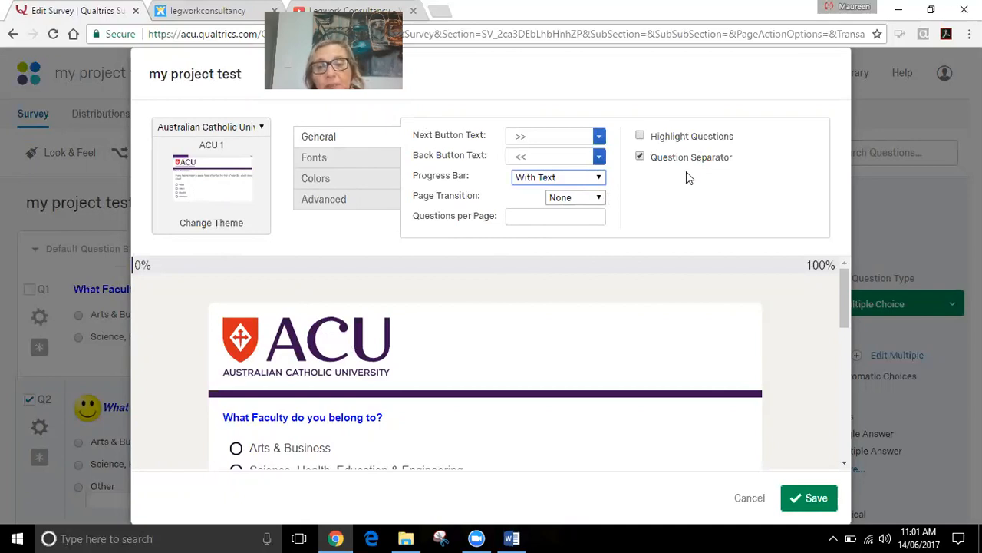
pyautogui.scroll(-5, 588, 325)
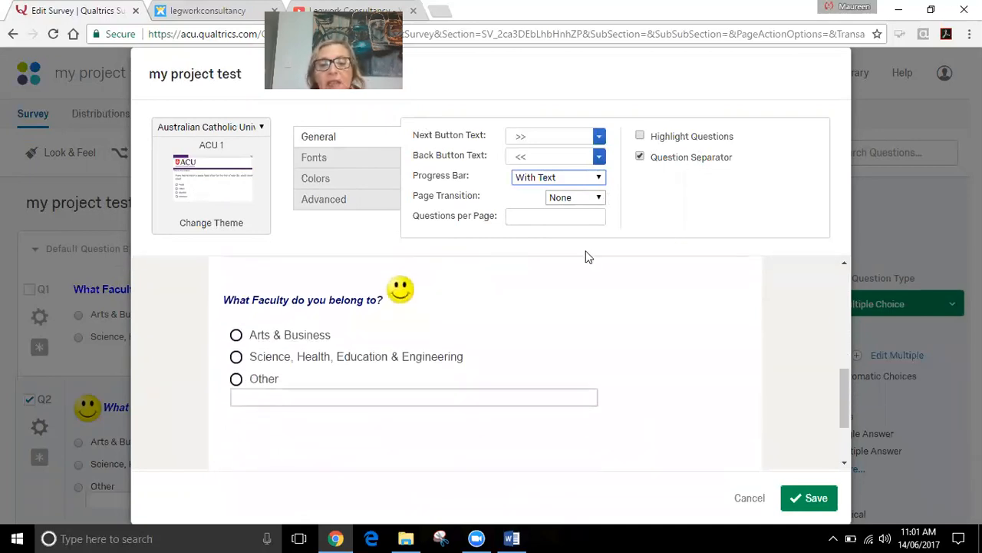
pyautogui.scroll(5, 569, 265)
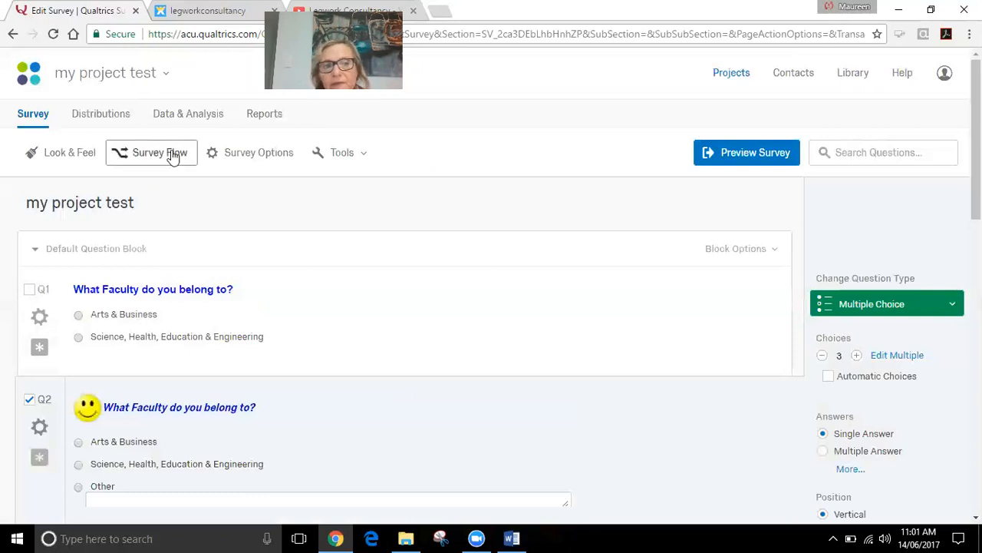
# - View the survey flow and leave it without saving
pyautogui.click(173, 156)
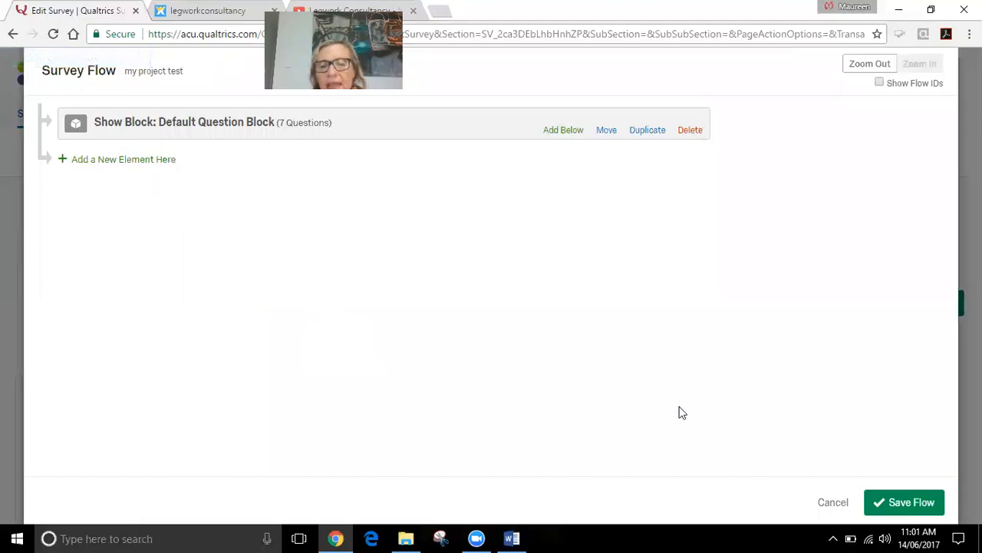
pyautogui.click(832, 503)
# - Create a new multiple-choice question at the end of the Default Question Block, after the topic suggestions question
pyautogui.scroll(-10, 499, 407)
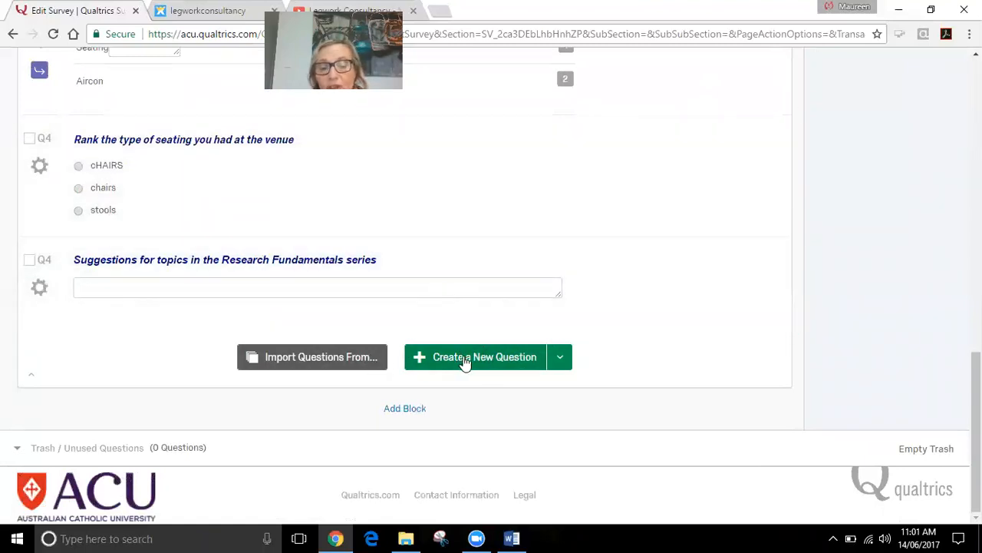
pyautogui.scroll(5, 444, 361)
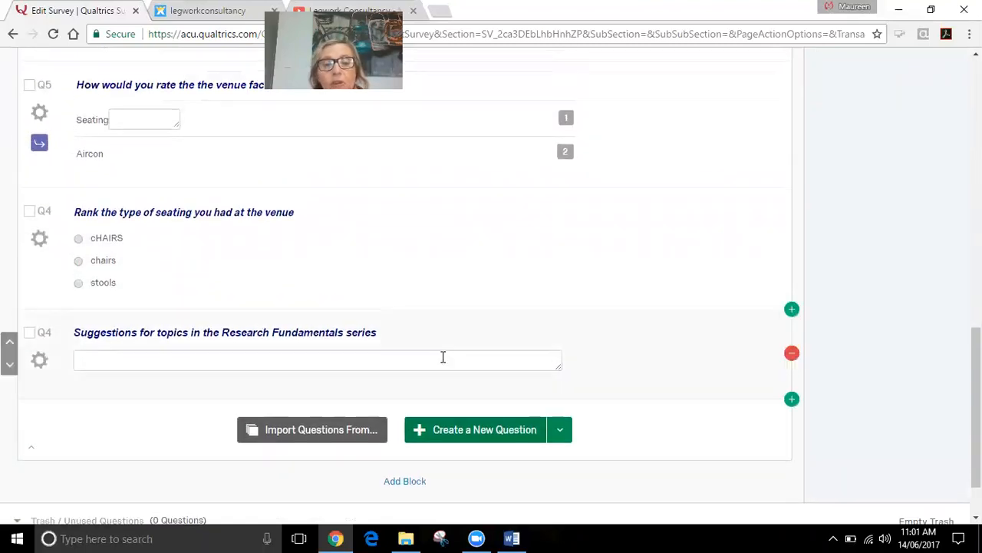
pyautogui.scroll(-3, 444, 361)
pyautogui.scroll(-2, 444, 363)
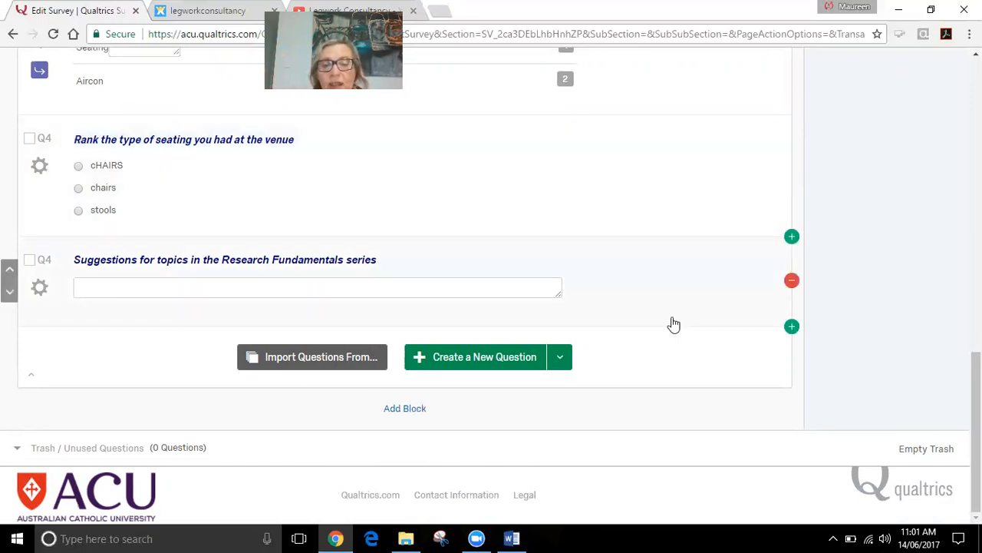
pyautogui.scroll(1, 672, 325)
pyautogui.scroll(1, 670, 325)
pyautogui.scroll(-1, 598, 368)
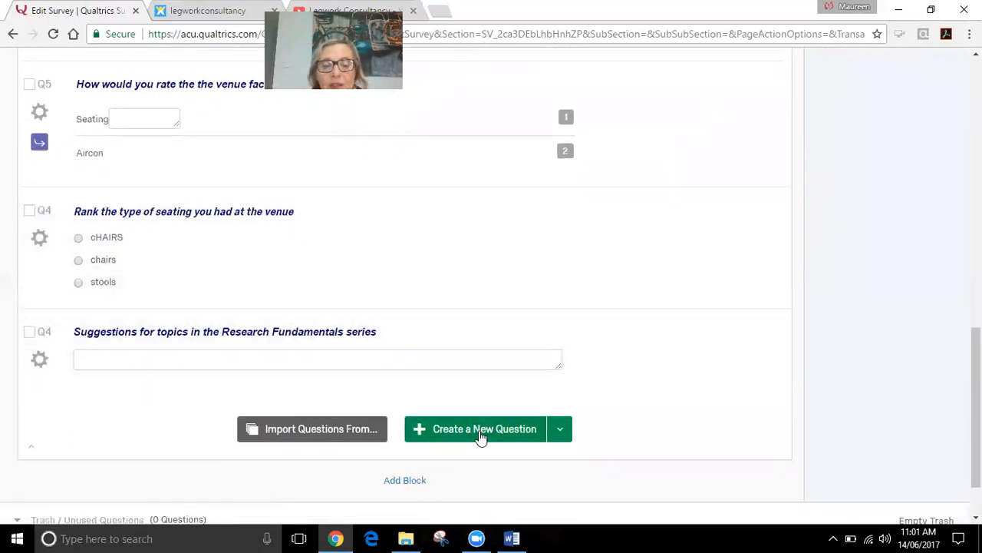
pyautogui.click(481, 429)
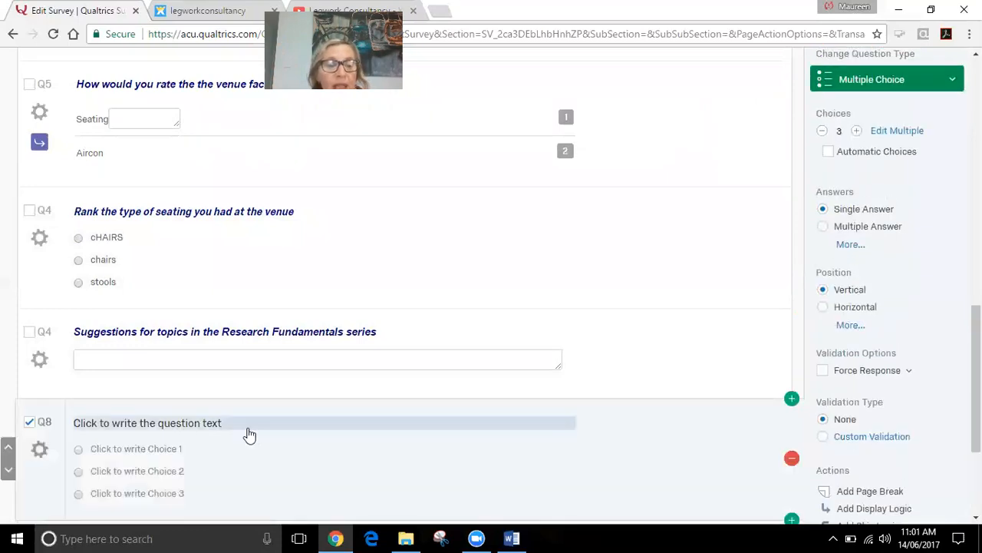
# - Examine the new question Q8 with its choices and settings, and look back over the survey up to its beginning
pyautogui.scroll(-1, 177, 426)
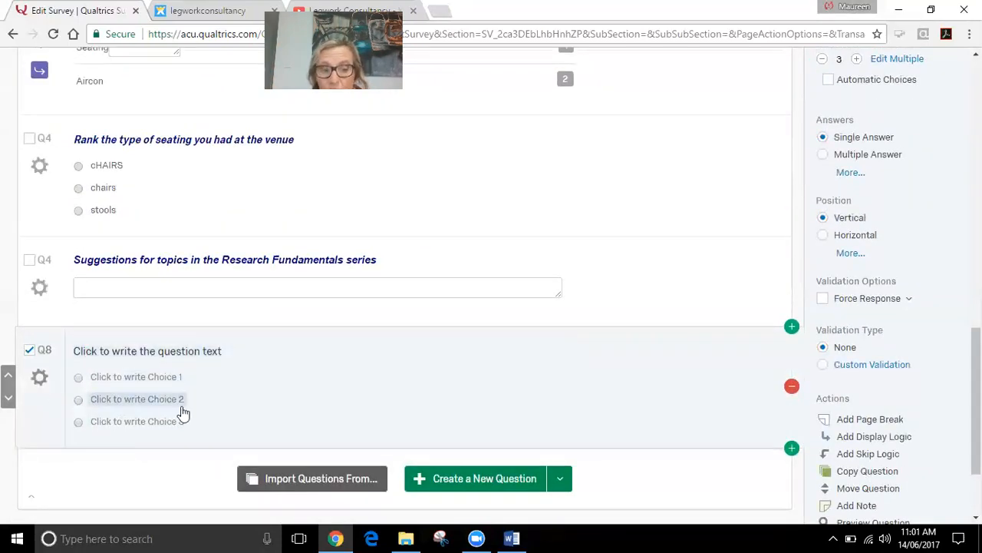
pyautogui.scroll(1, 298, 406)
pyautogui.scroll(-2, 160, 418)
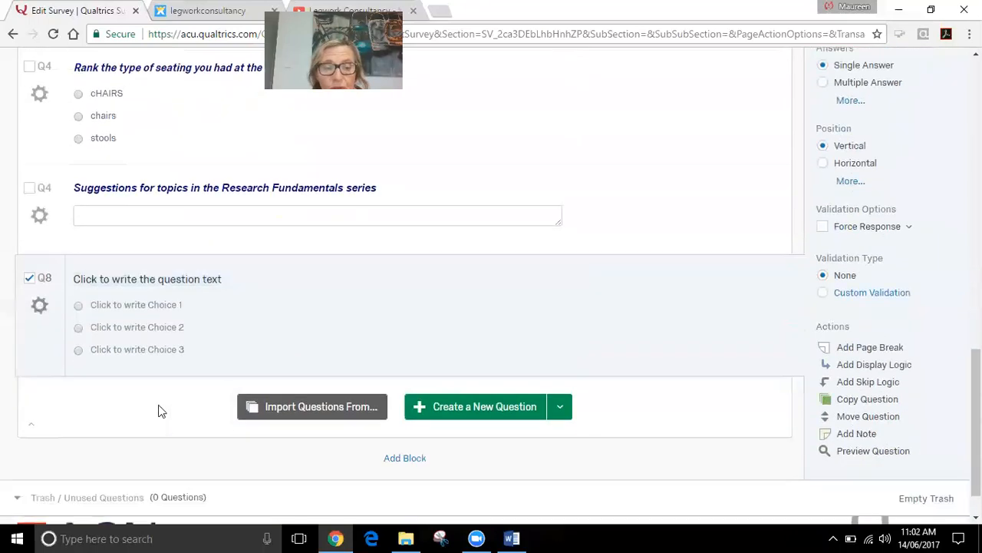
pyautogui.scroll(3, 886, 179)
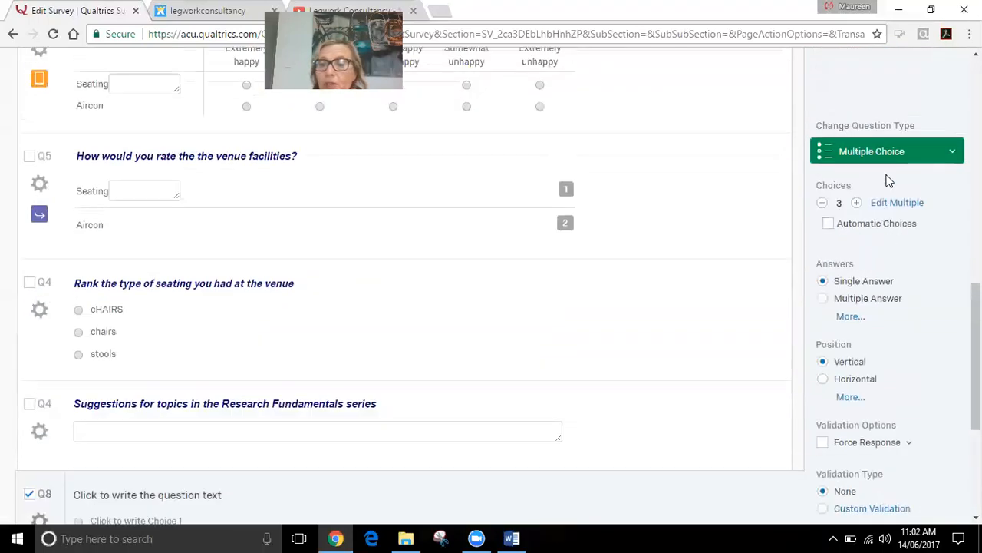
pyautogui.scroll(-3, 242, 426)
pyautogui.scroll(-1, 268, 406)
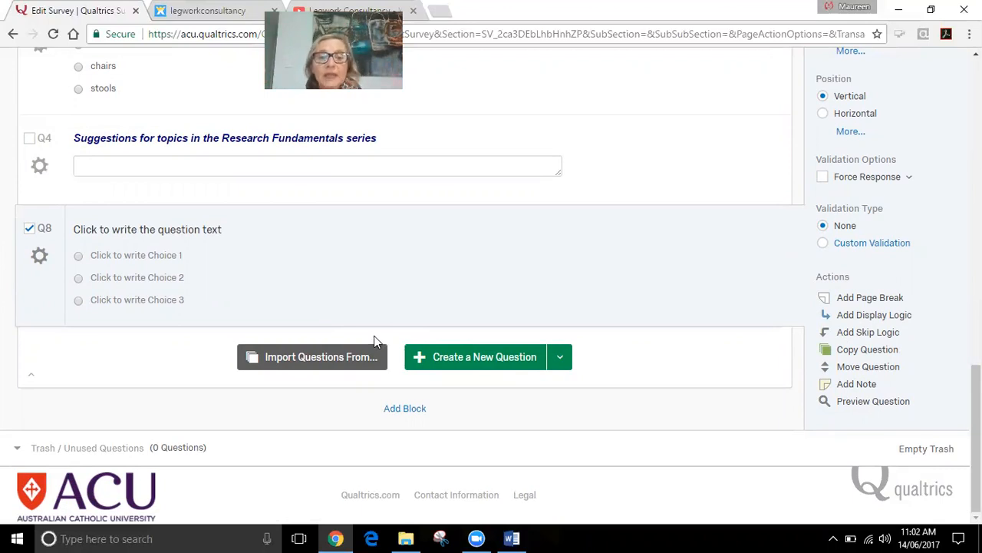
pyautogui.scroll(1, 380, 340)
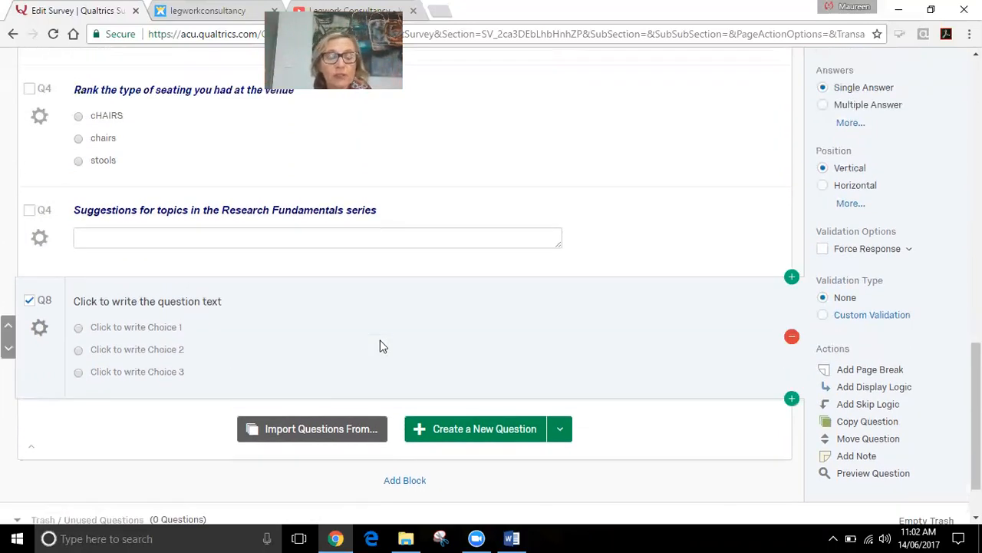
pyautogui.scroll(4, 493, 368)
pyautogui.scroll(10, 493, 367)
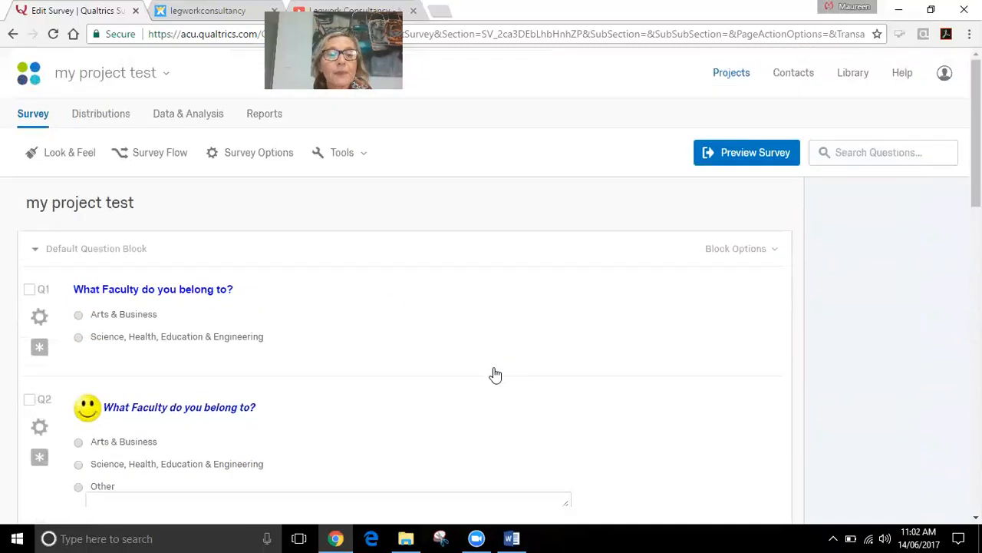
# - Insert a new multiple-choice question above Q1, clear its placeholder question text and open the rich content editor for it
pyautogui.moveTo(792, 268)
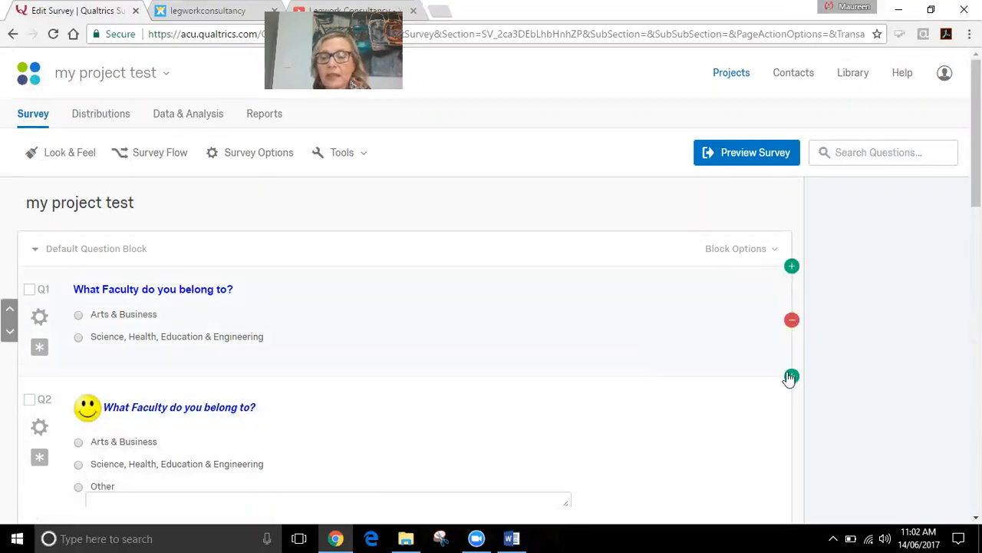
pyautogui.click(793, 270)
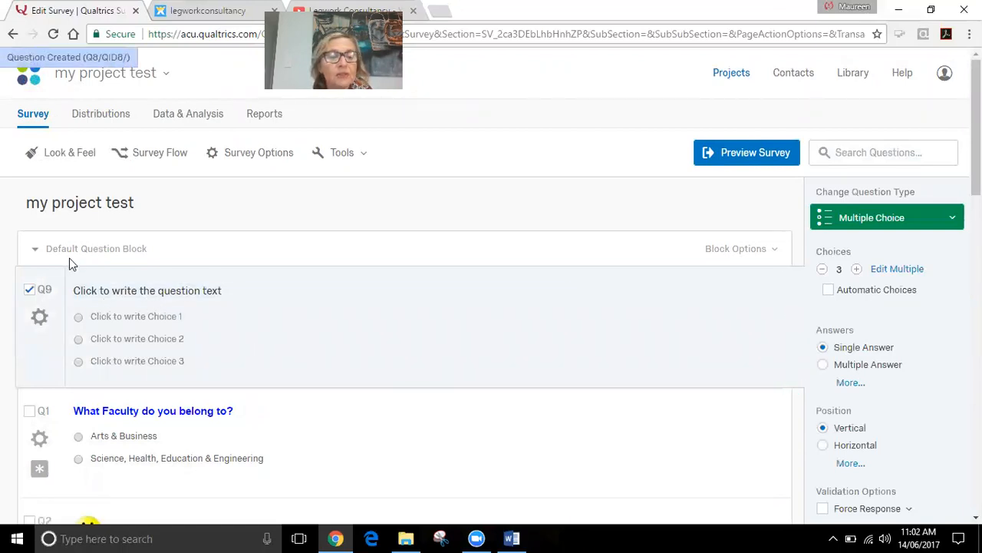
pyautogui.click(221, 296)
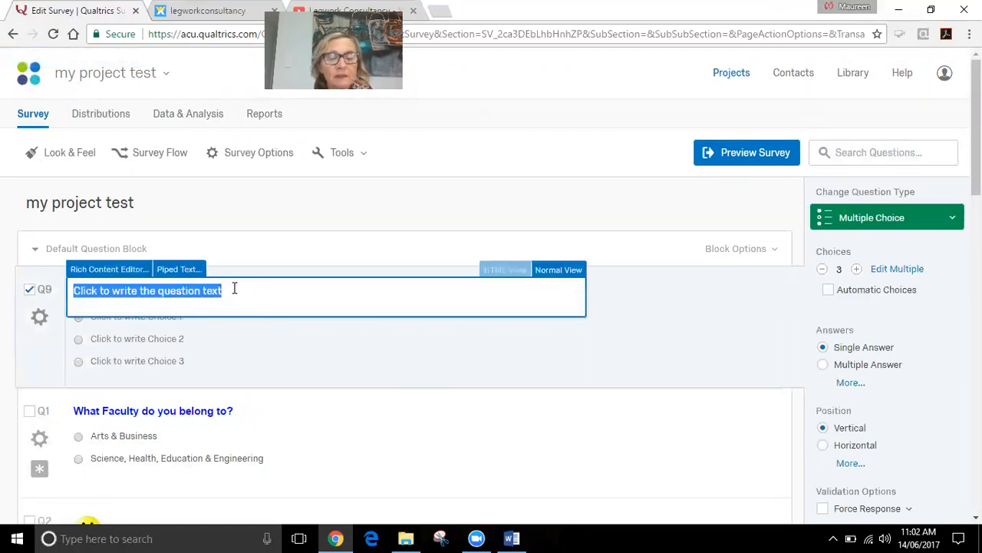
pyautogui.press('BackSpace')
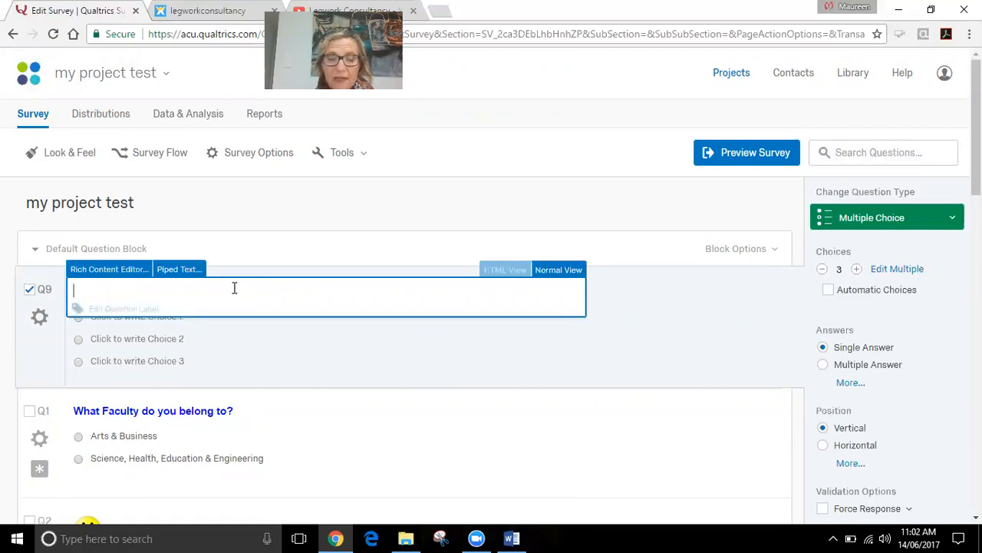
pyautogui.click(110, 269)
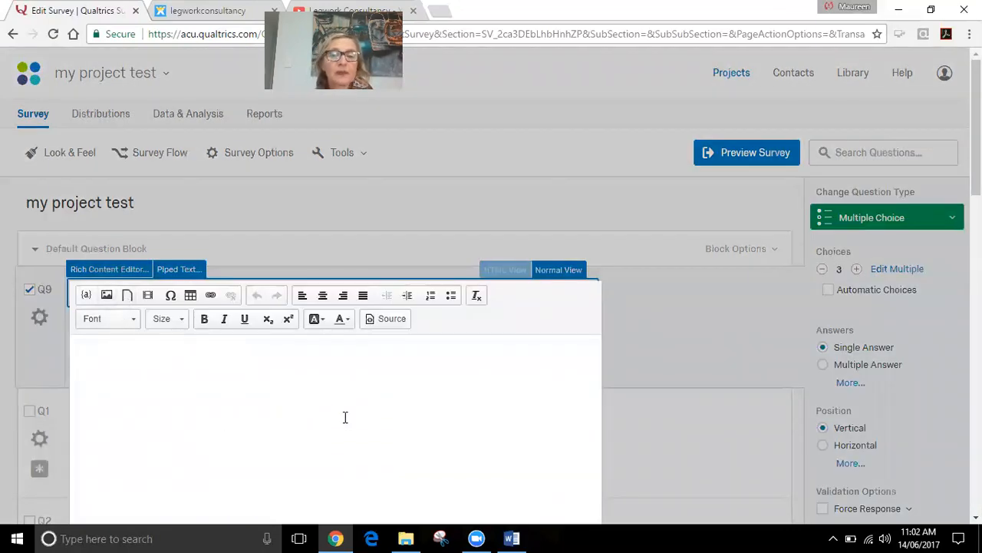
pyautogui.click(639, 344)
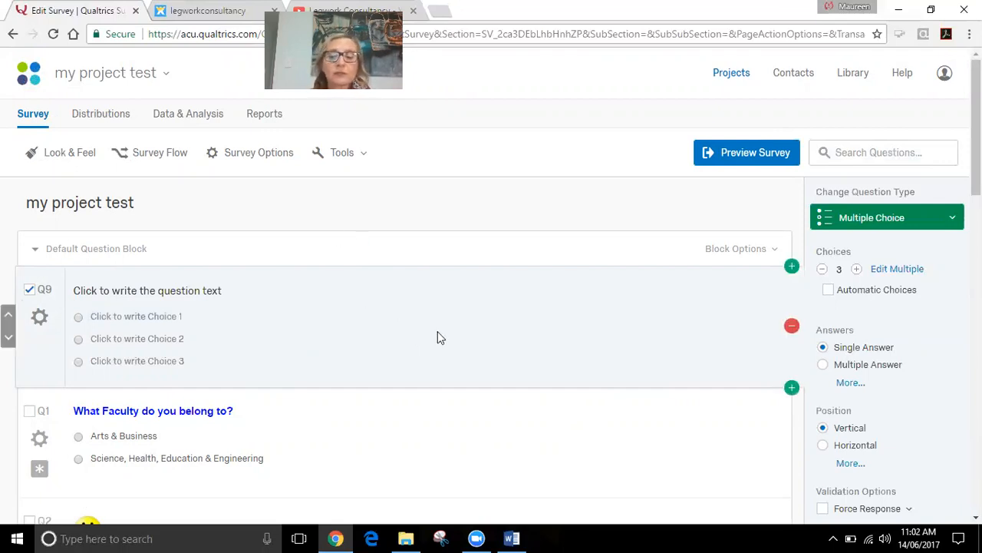
# - Delete the blank question above Q1 and permanently remove it by emptying the trash
pyautogui.click(792, 326)
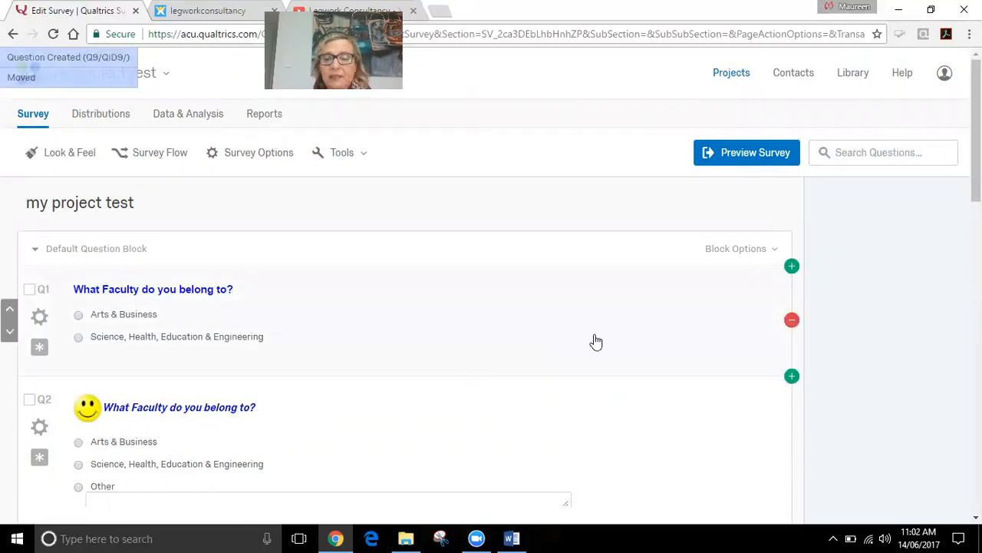
pyautogui.scroll(-15, 592, 340)
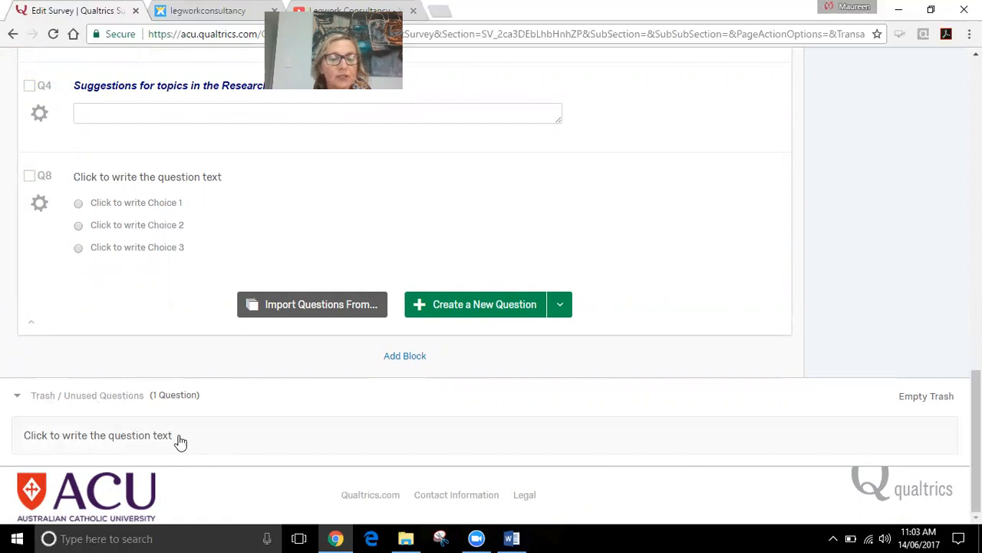
pyautogui.click(929, 399)
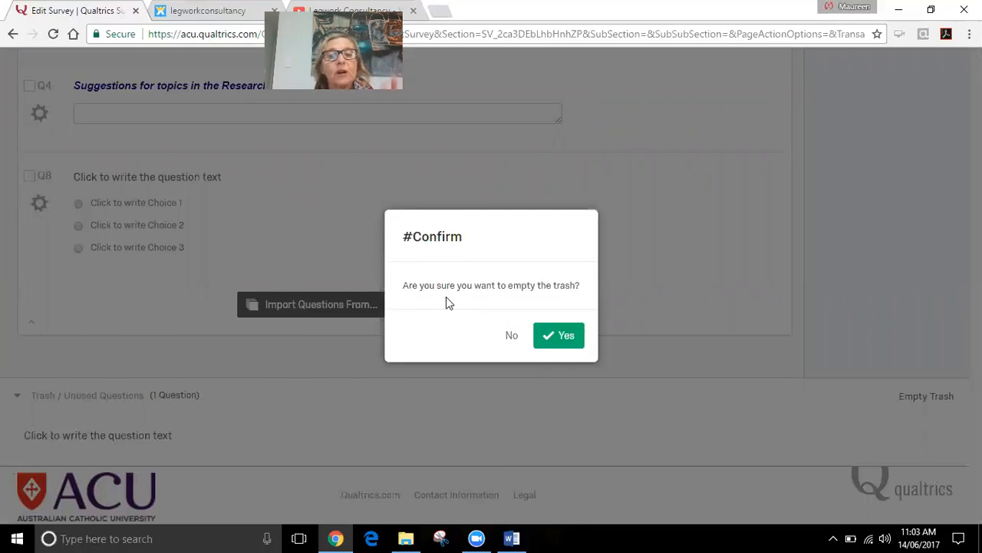
pyautogui.click(564, 336)
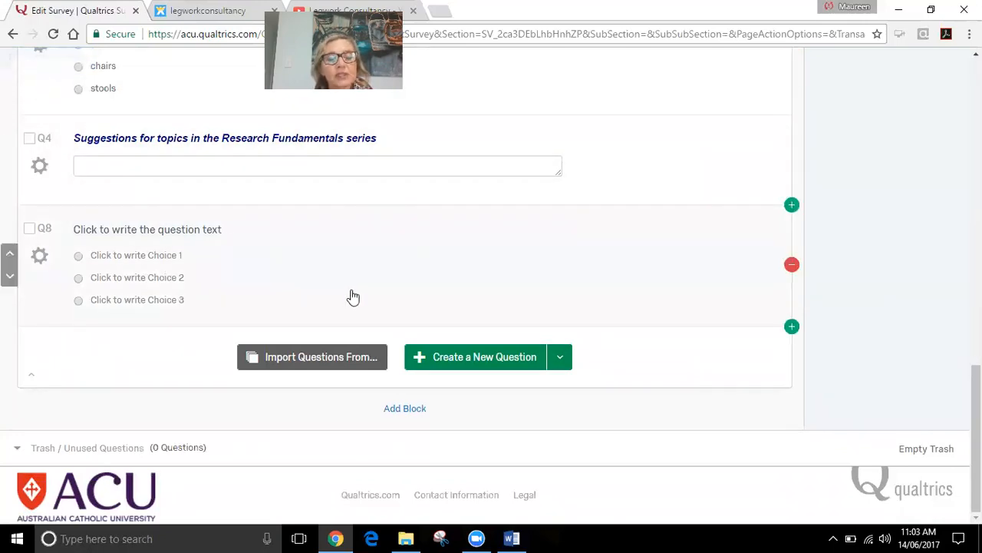
# - In the survey options, set the survey title to TEST
pyautogui.scroll(6, 353, 297)
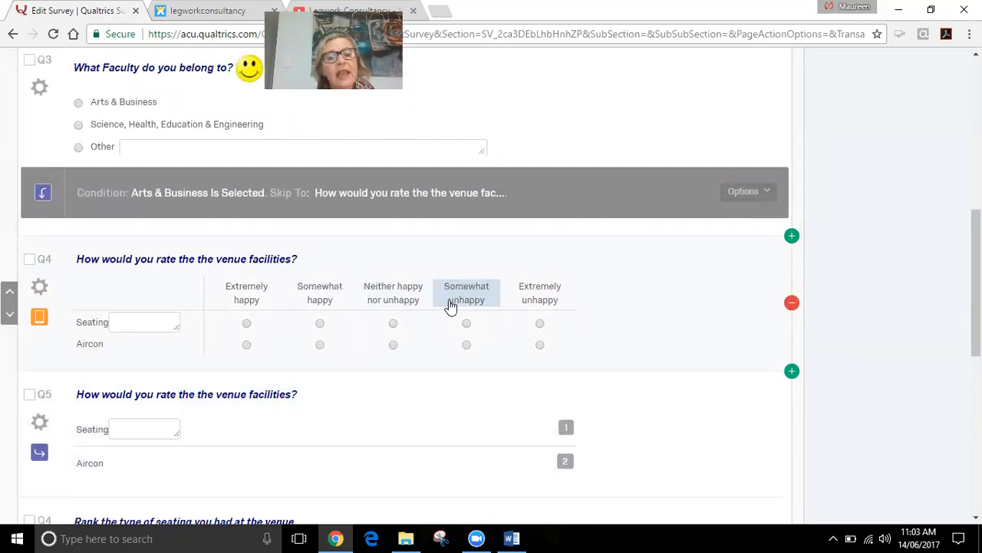
pyautogui.scroll(10, 387, 357)
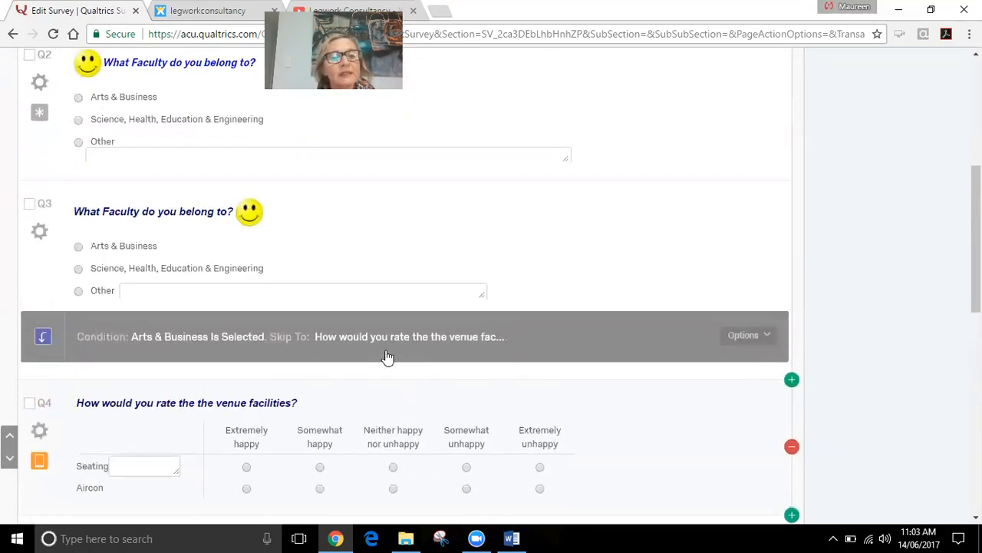
pyautogui.scroll(2, 388, 357)
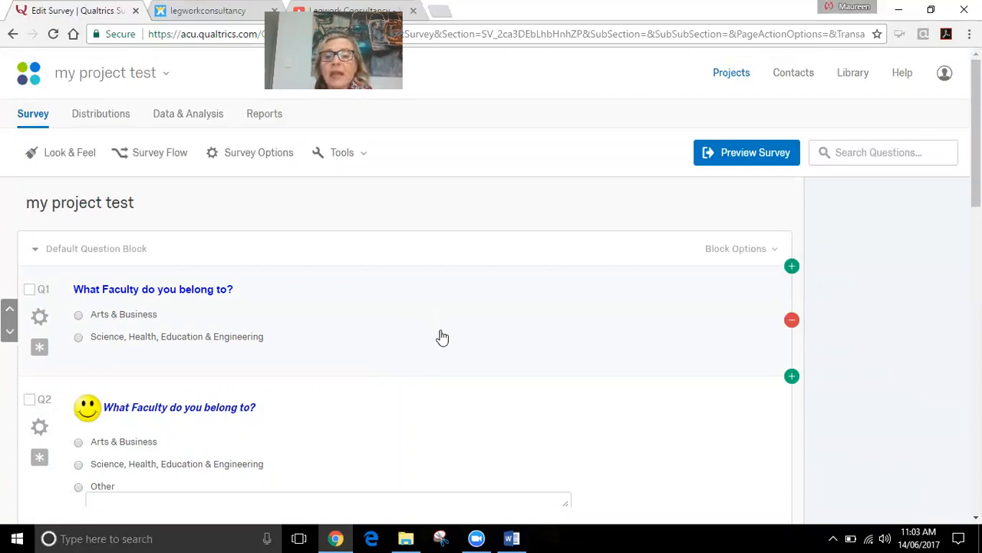
pyautogui.click(259, 157)
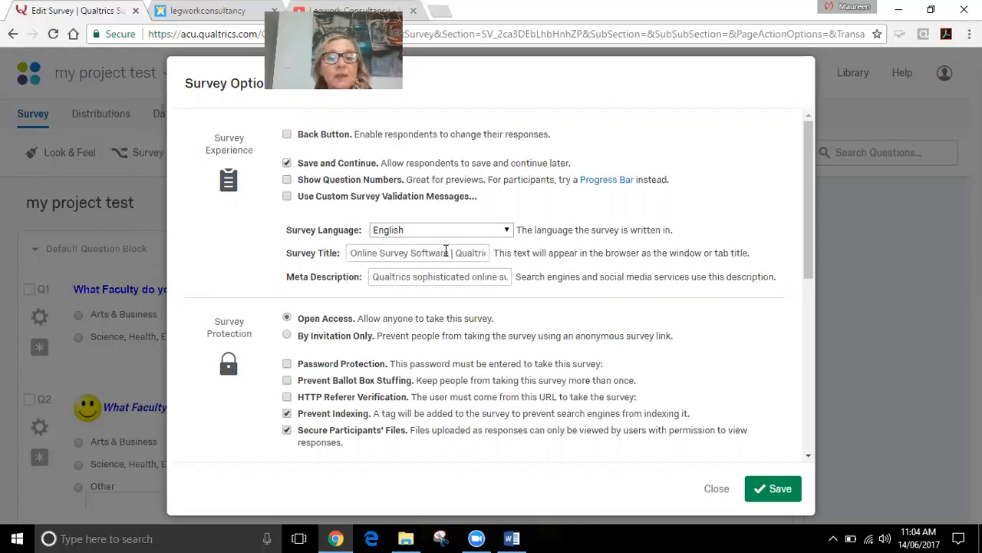
pyautogui.moveTo(351, 253); pyautogui.dragTo(490, 257)
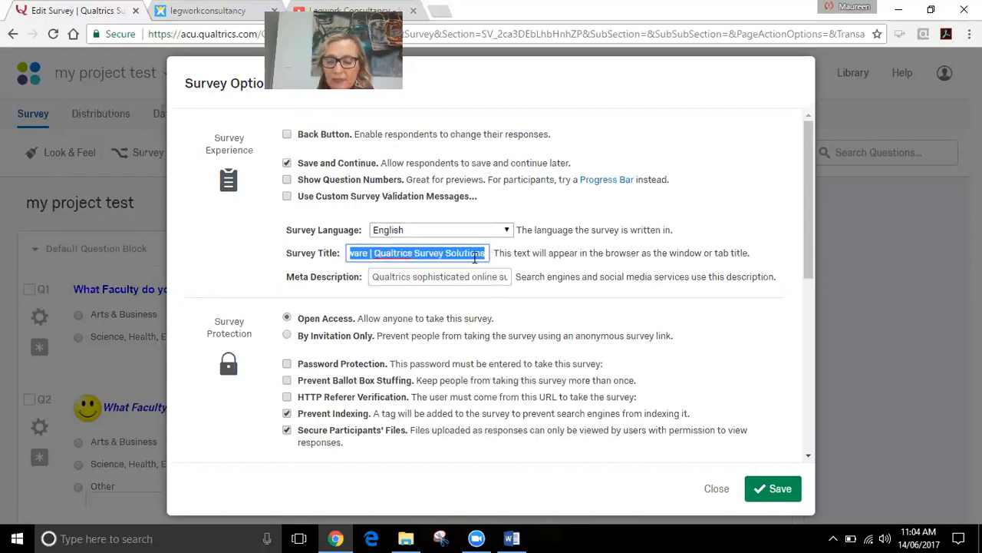
pyautogui.press('BackSpace')
pyautogui.write('TEST')
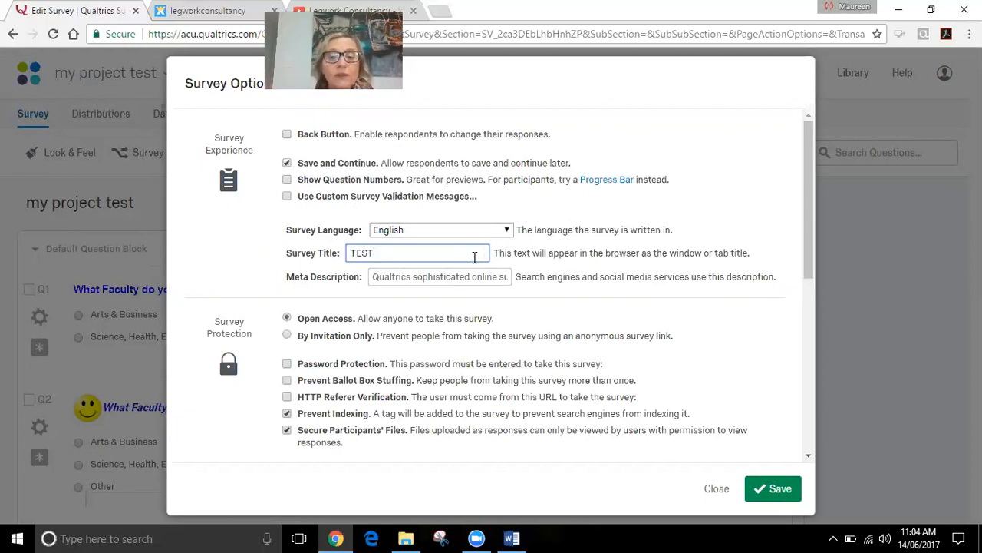
# - Enable Survey Expiration under the survey protection settings and save the survey options
pyautogui.scroll(-1, 468, 283)
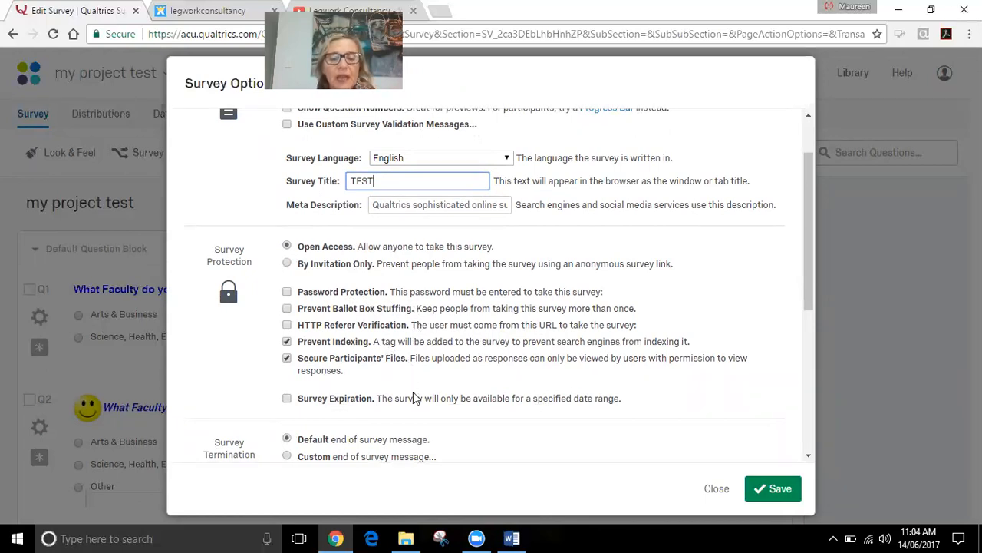
pyautogui.scroll(-1, 330, 374)
pyautogui.click(287, 327)
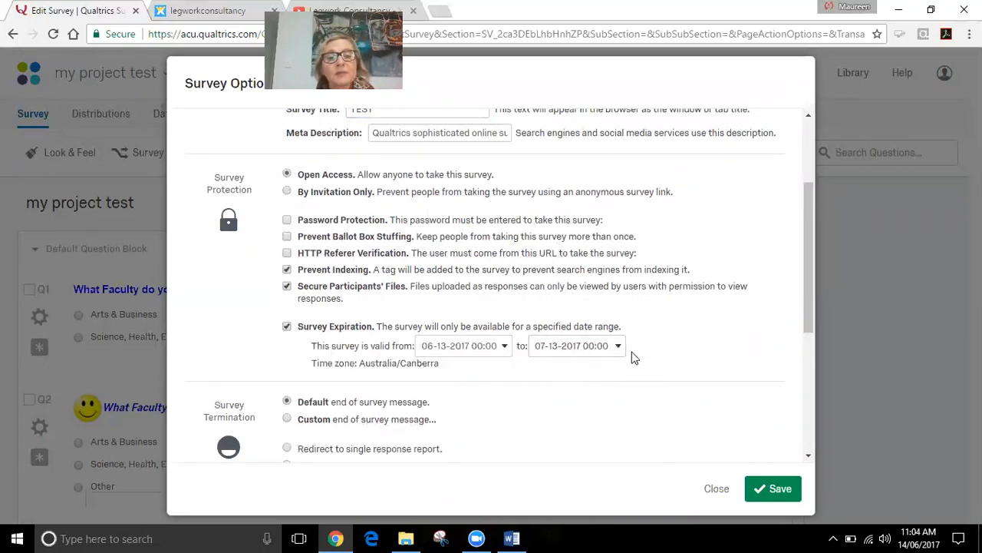
pyautogui.scroll(-4, 551, 413)
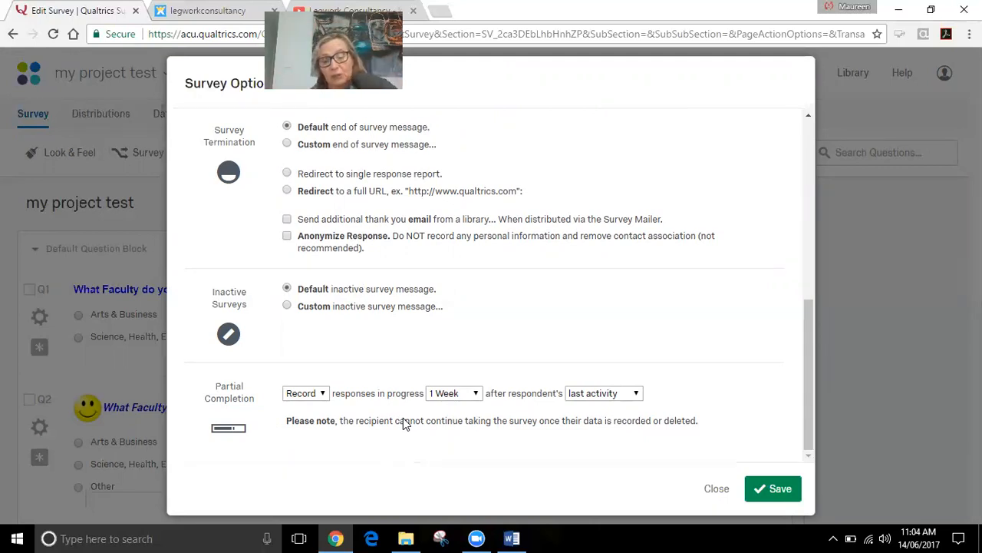
pyautogui.click(773, 489)
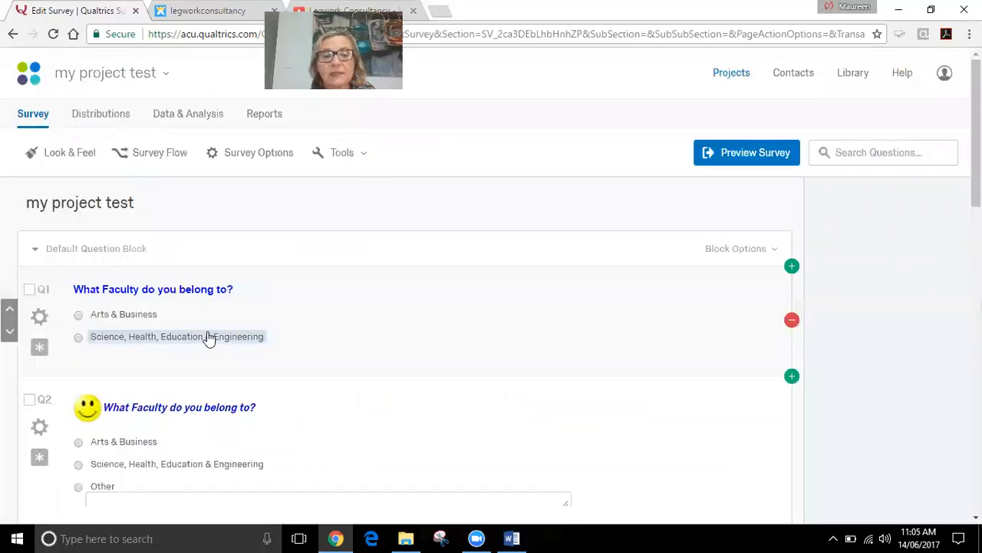
# - Spell check the survey, ignoring Aircon and replacing cHAIRS with chairs in the seating ranking question
pyautogui.click(365, 155)
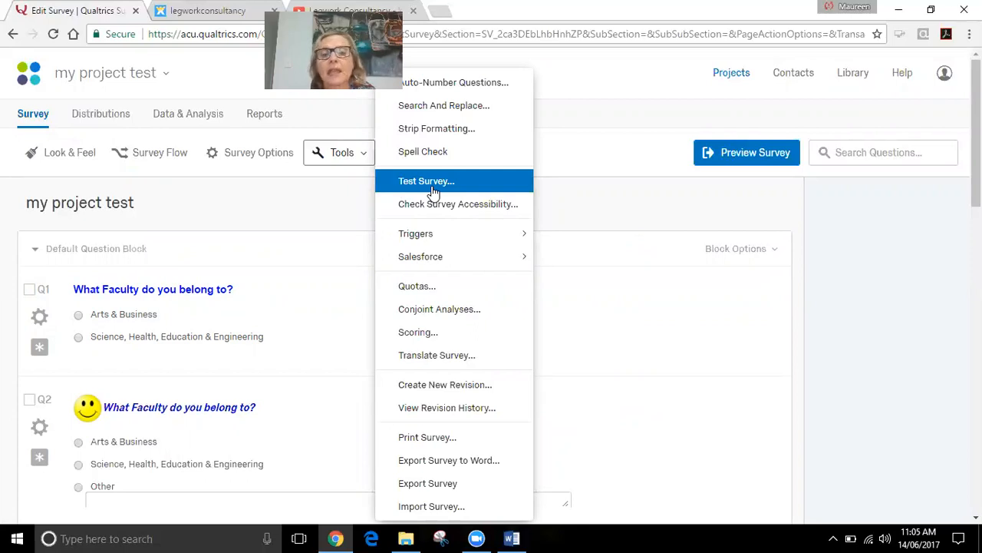
pyautogui.moveTo(434, 260)
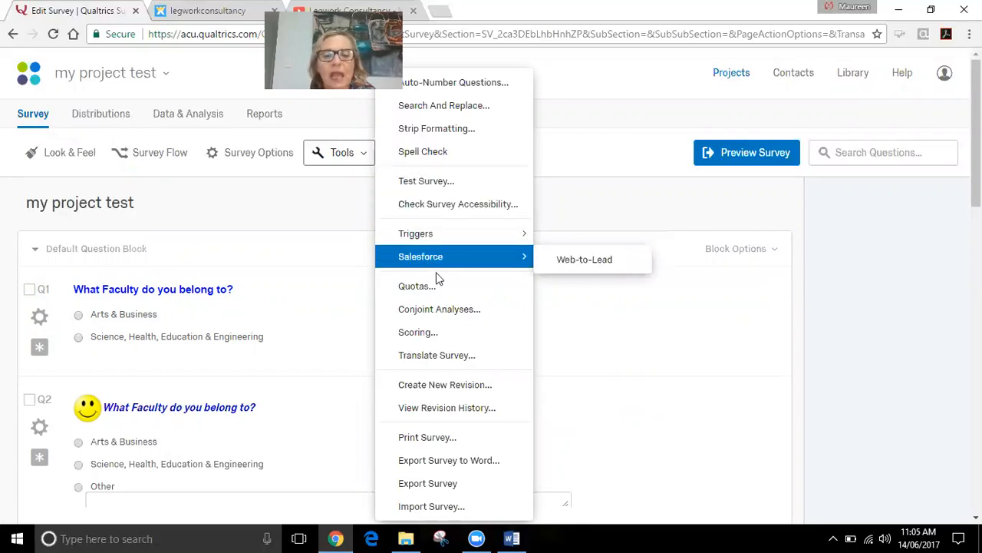
pyautogui.scroll(-2, 438, 278)
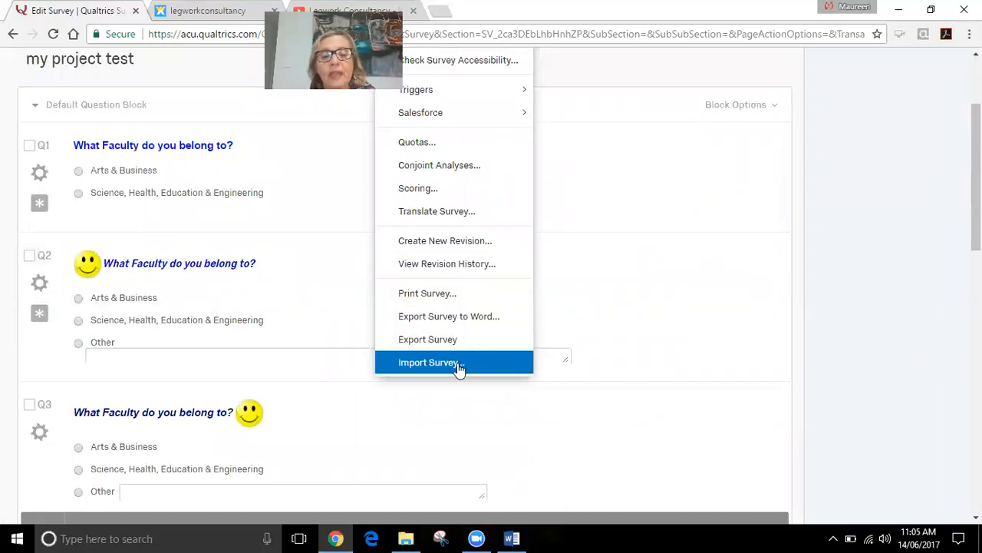
pyautogui.scroll(1, 587, 347)
pyautogui.scroll(3, 587, 348)
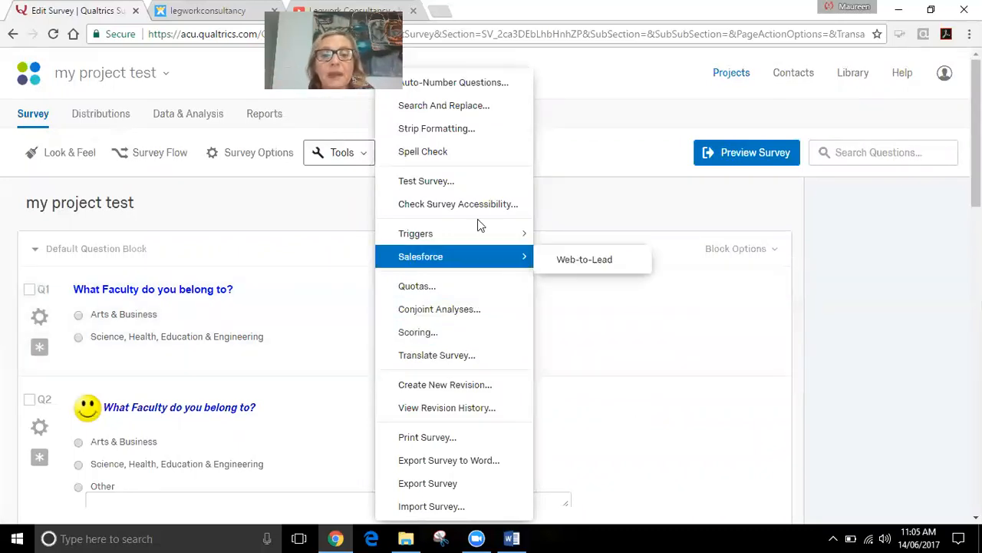
pyautogui.click(461, 152)
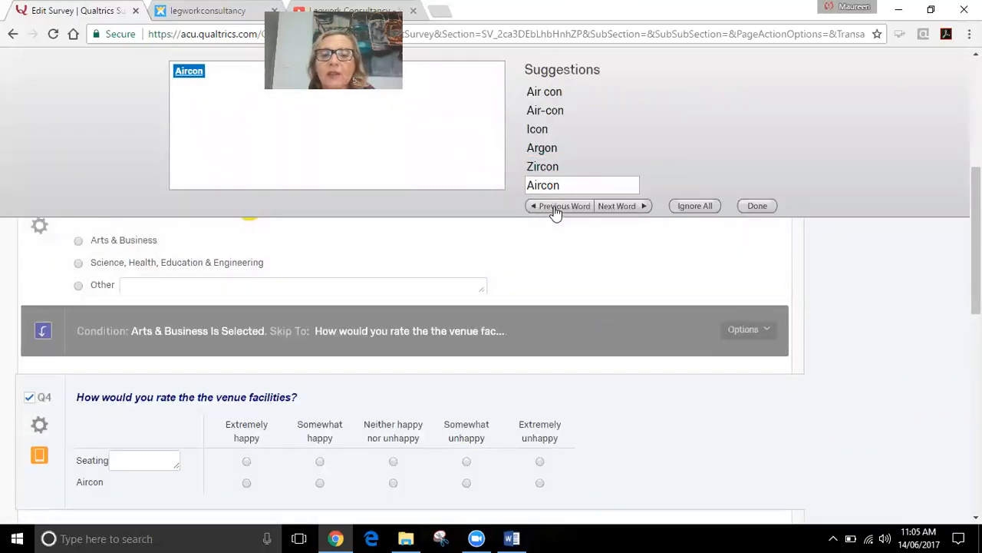
pyautogui.click(695, 212)
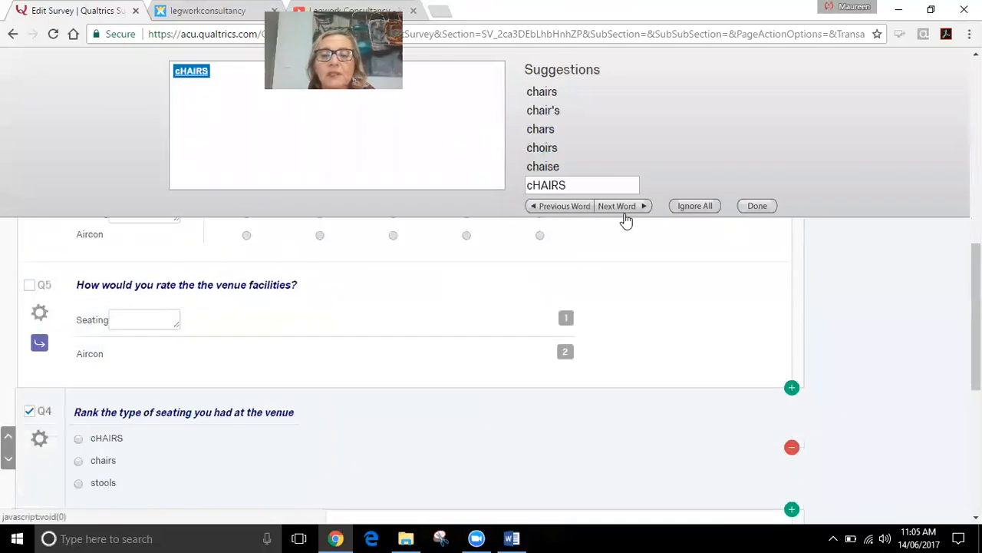
pyautogui.click(542, 91)
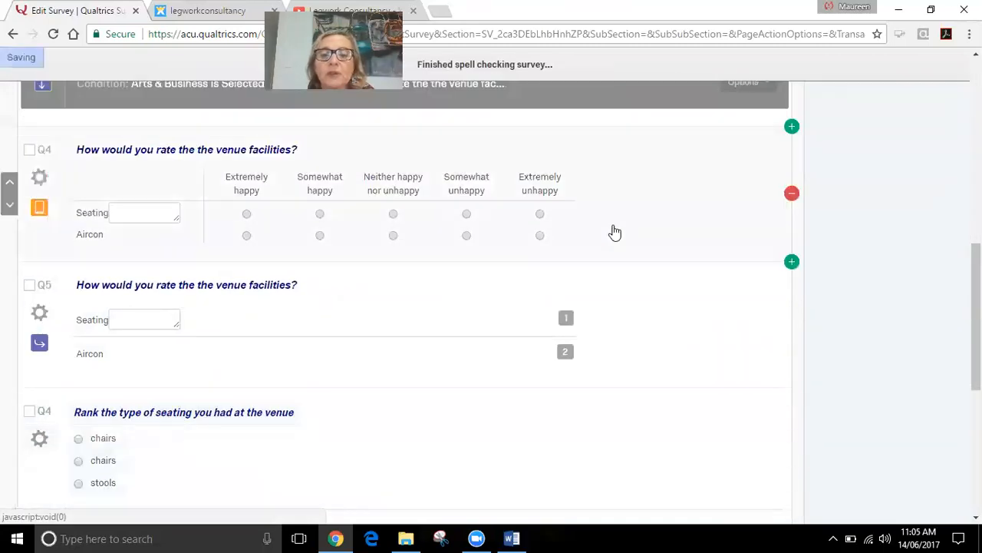
# - Preview the survey and review the first page's faculty questions in the desktop and mobile views
pyautogui.scroll(2, 611, 318)
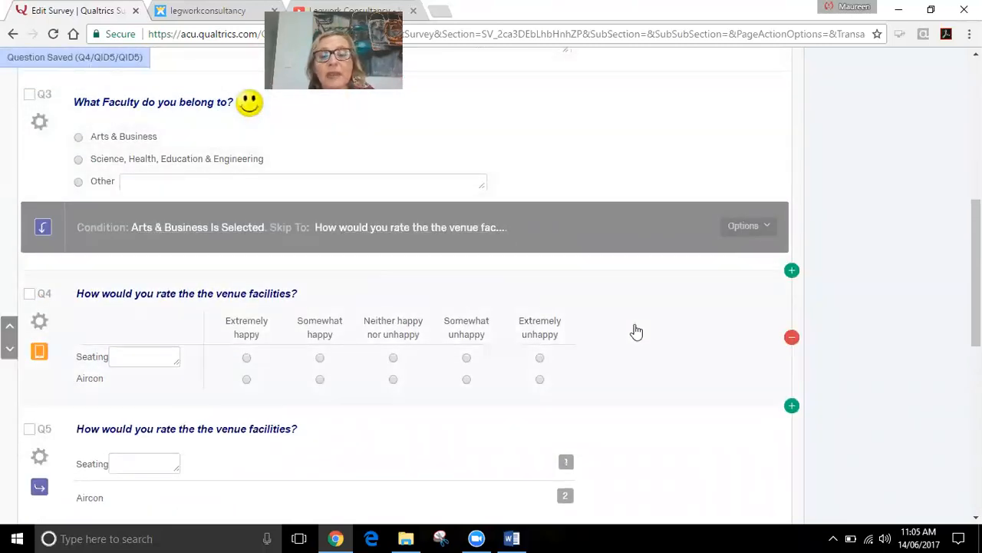
pyautogui.scroll(5, 658, 360)
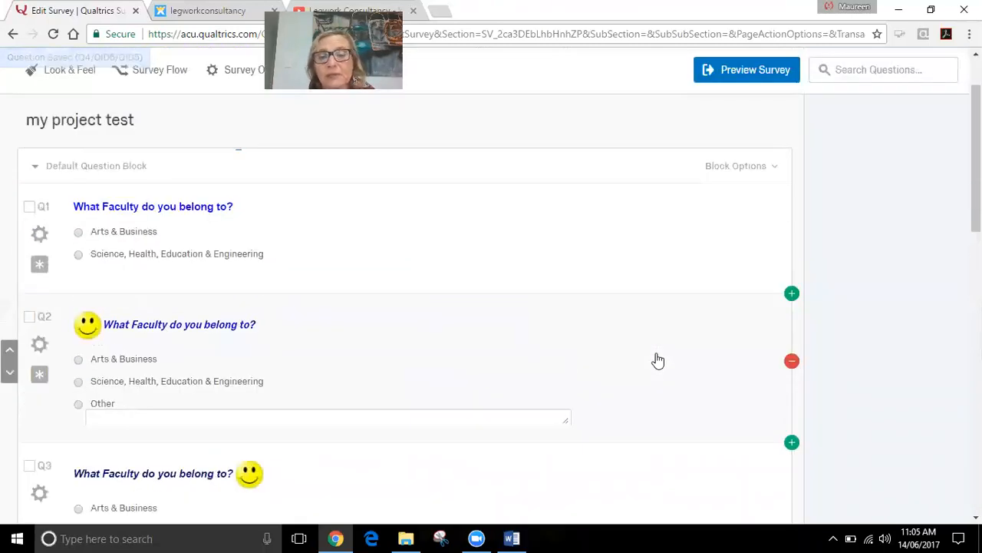
pyautogui.scroll(1, 658, 360)
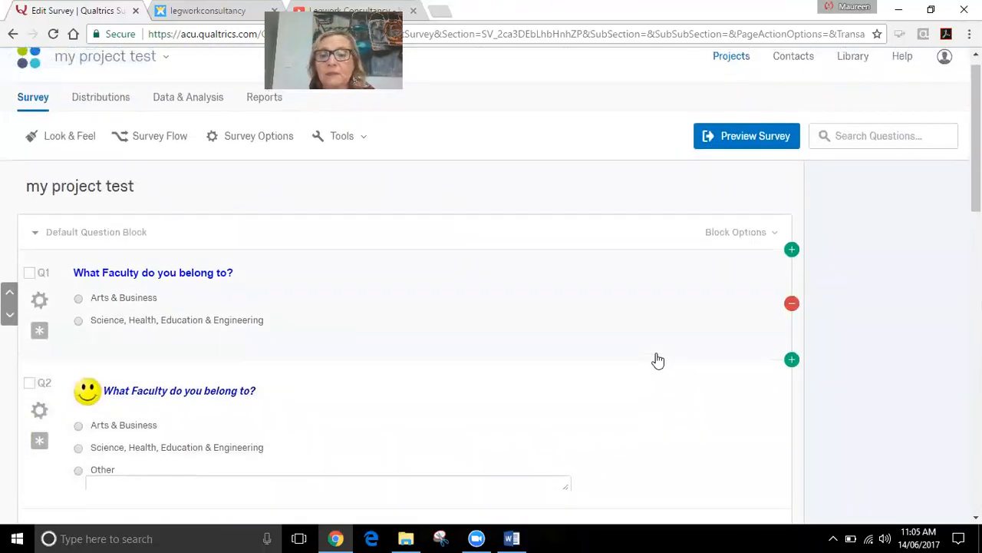
pyautogui.click(742, 155)
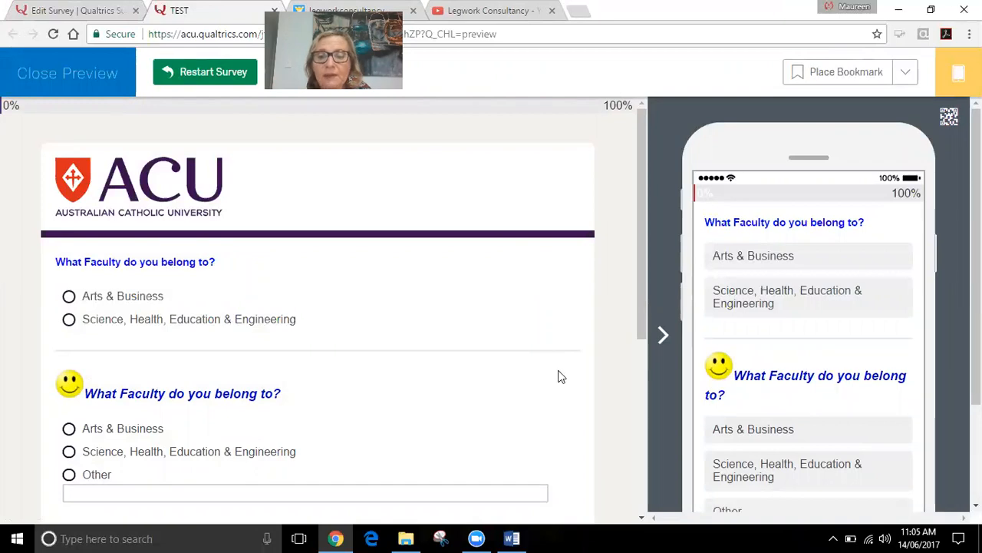
pyautogui.scroll(-3, 558, 376)
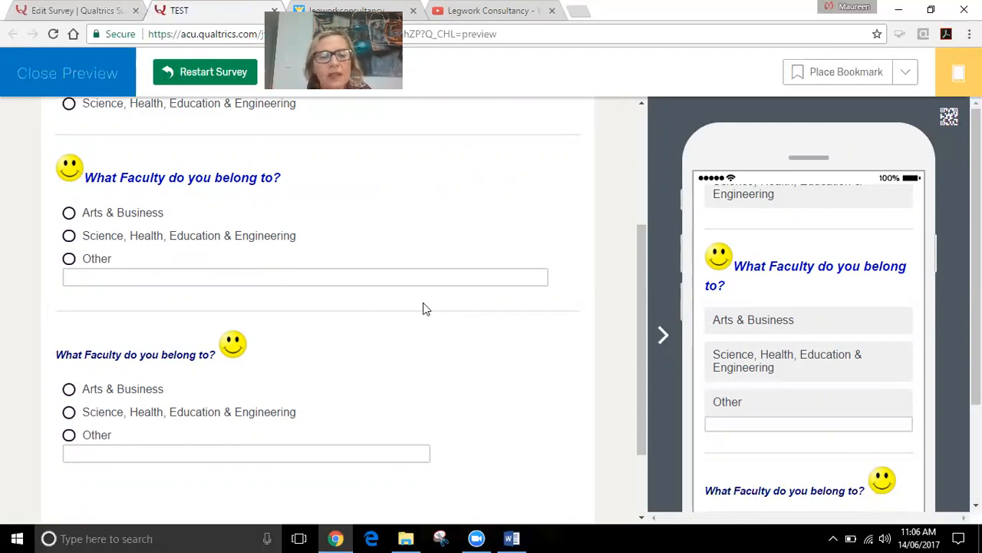
pyautogui.scroll(-2, 423, 307)
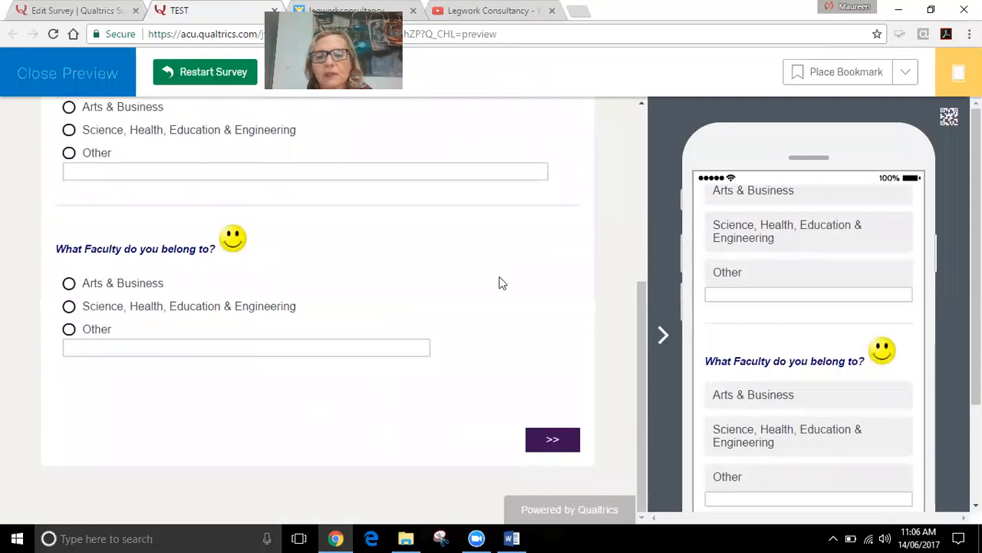
pyautogui.scroll(2, 437, 287)
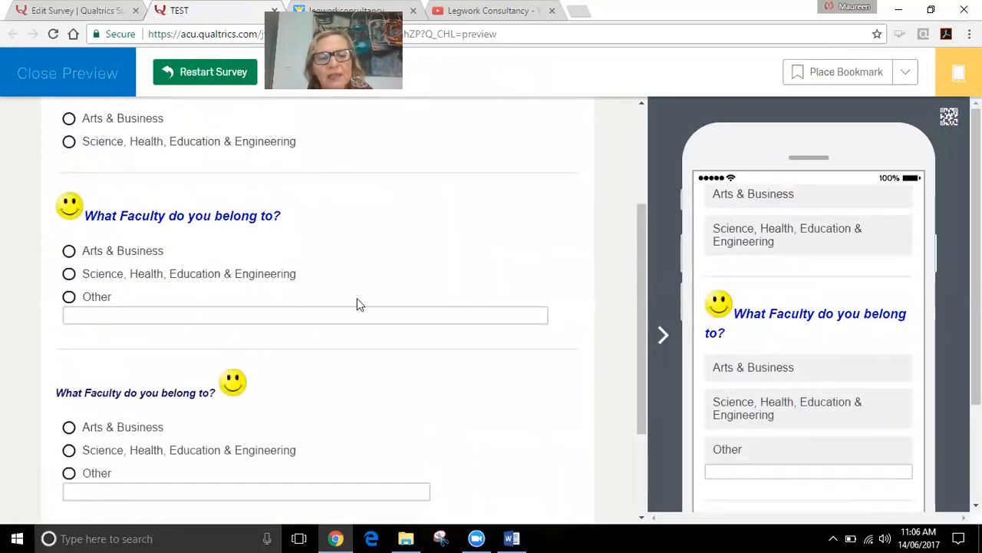
pyautogui.scroll(-2, 778, 385)
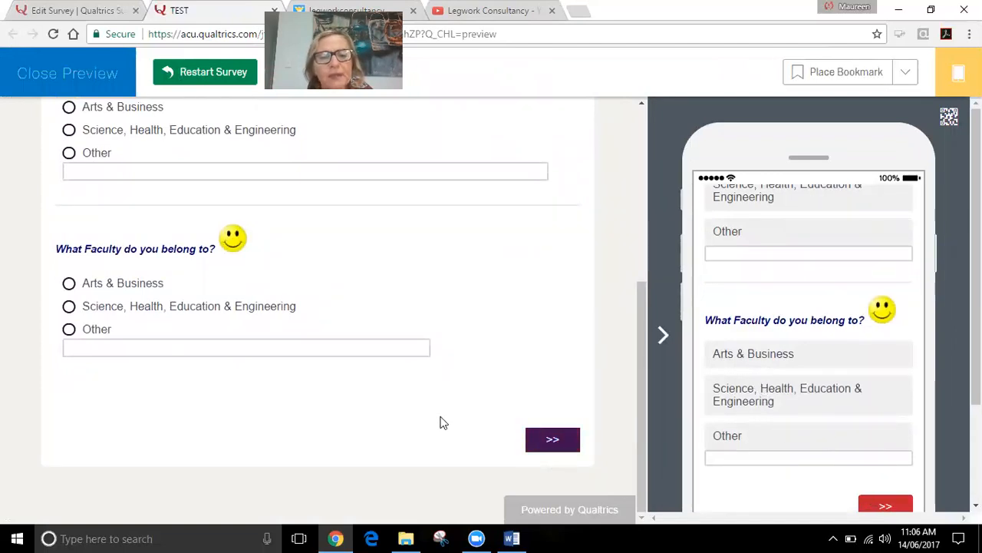
# - Try to advance past the first preview page without answering and review how the required faculty questions are flagged
pyautogui.click(546, 440)
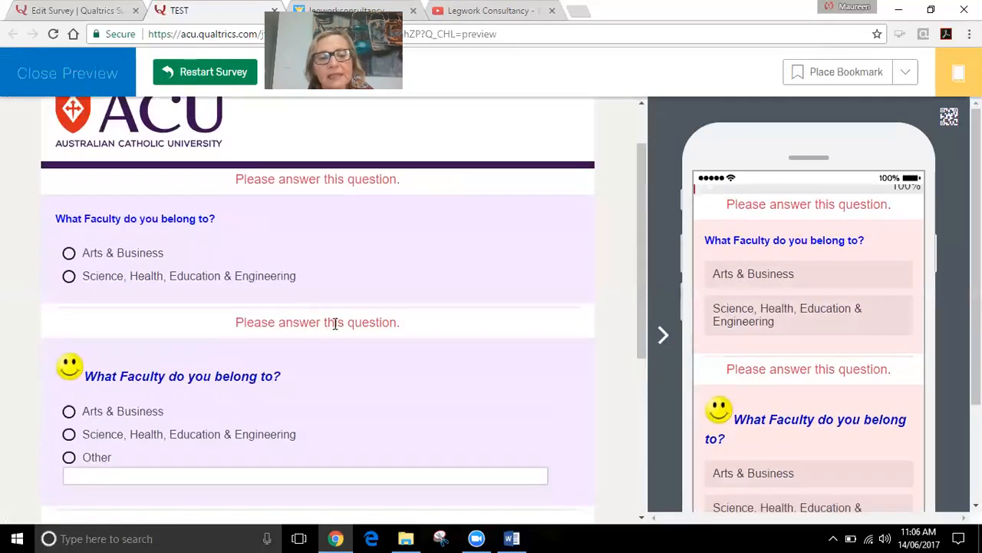
pyautogui.scroll(-1, 355, 354)
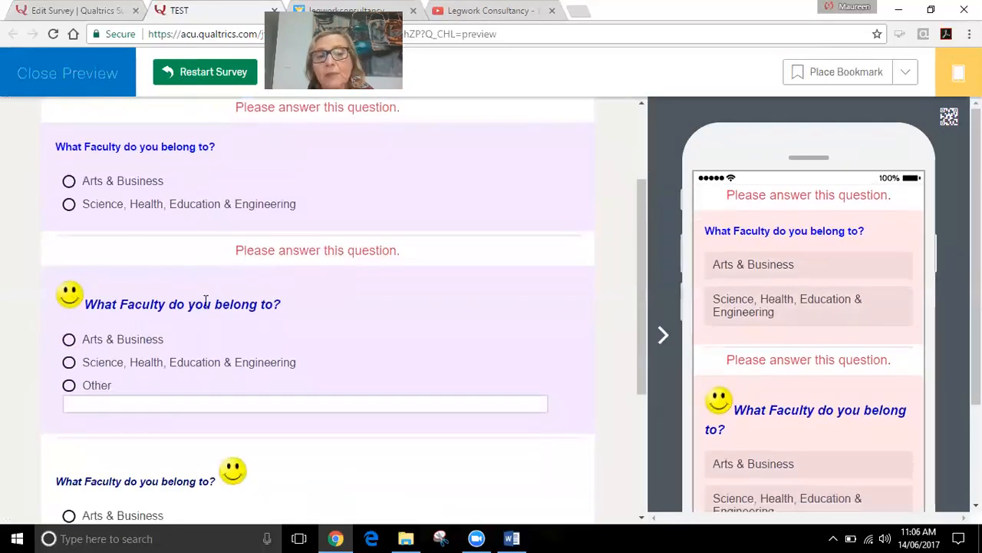
pyautogui.scroll(-1, 313, 312)
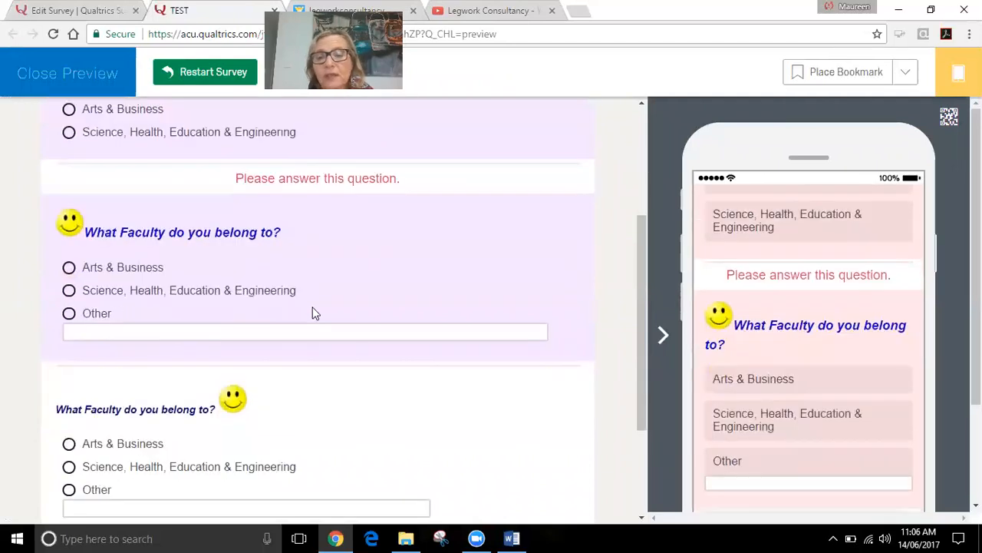
pyautogui.scroll(-1, 342, 304)
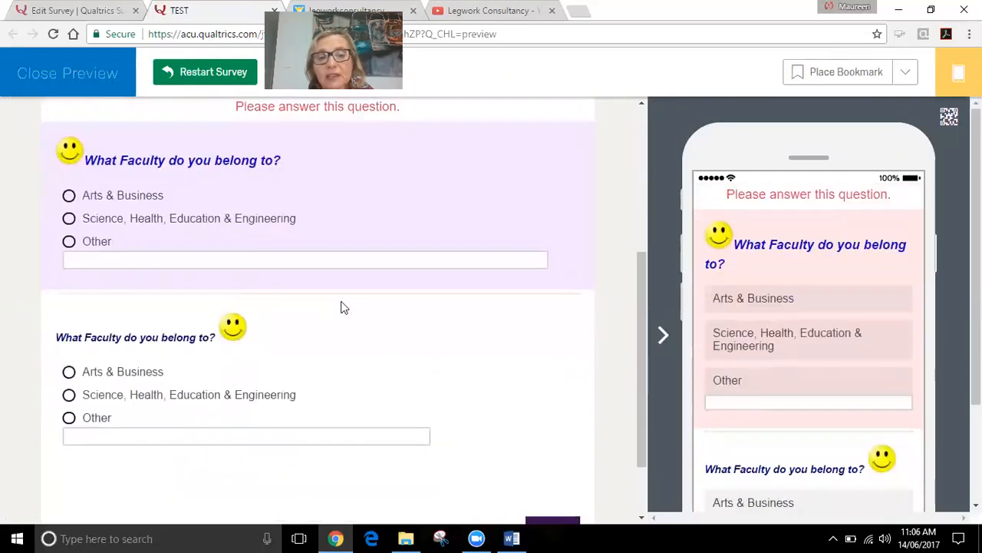
pyautogui.scroll(3, 333, 305)
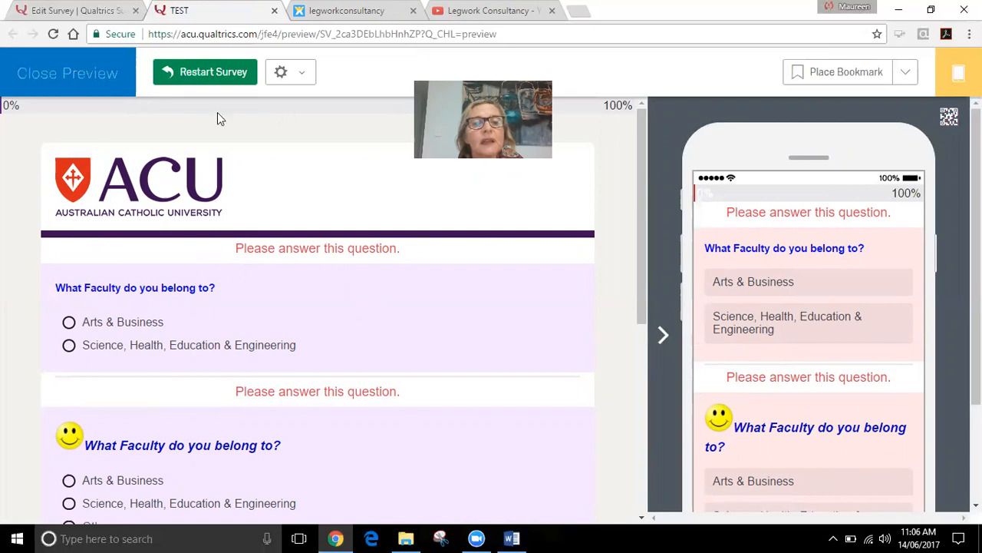
pyautogui.scroll(-1, 254, 155)
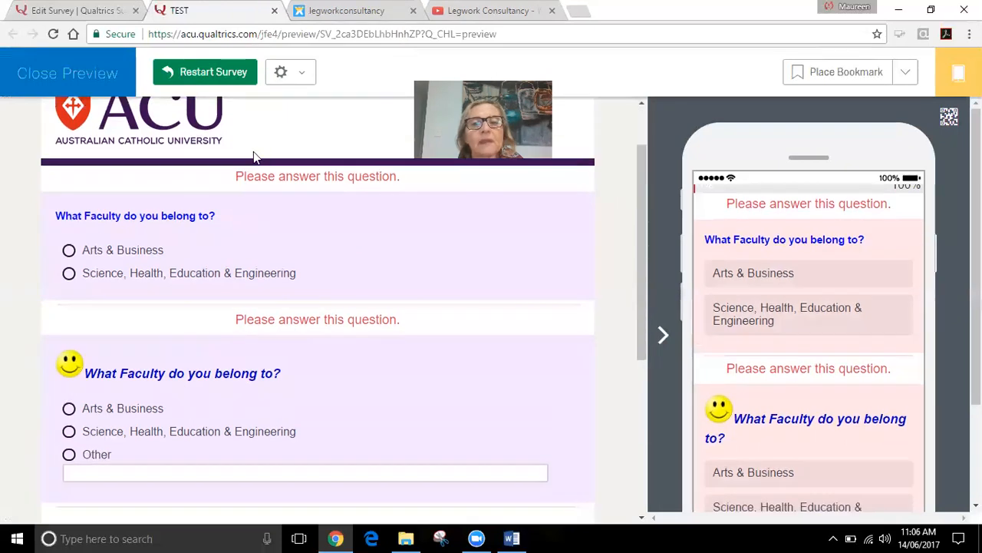
# - Set the preview to ignore validation and stop showing hidden questions
pyautogui.click(305, 76)
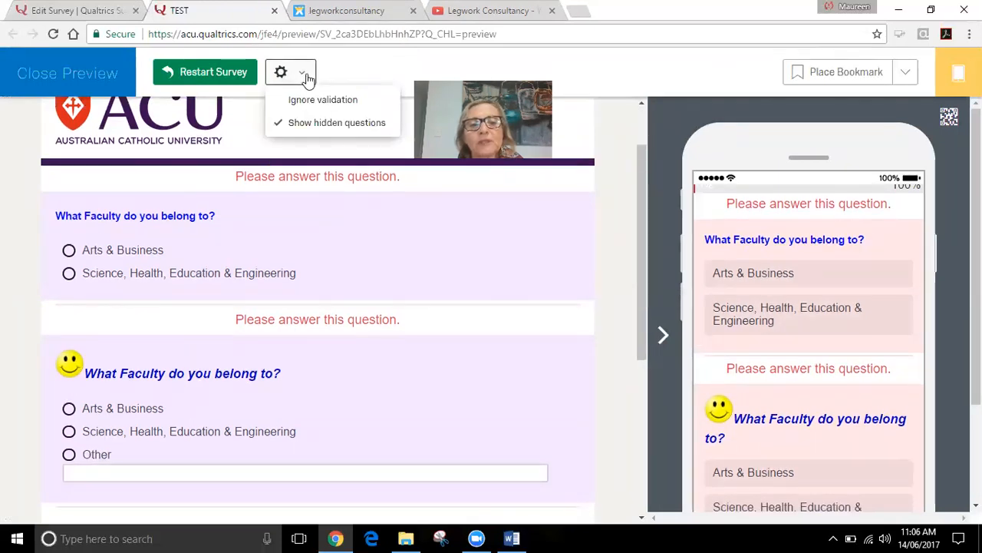
pyautogui.click(278, 102)
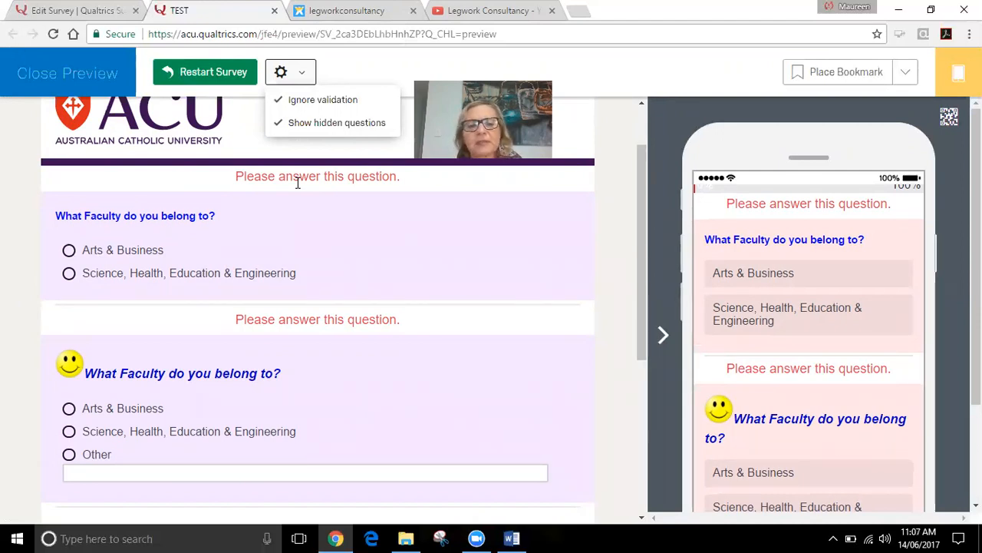
pyautogui.click(277, 127)
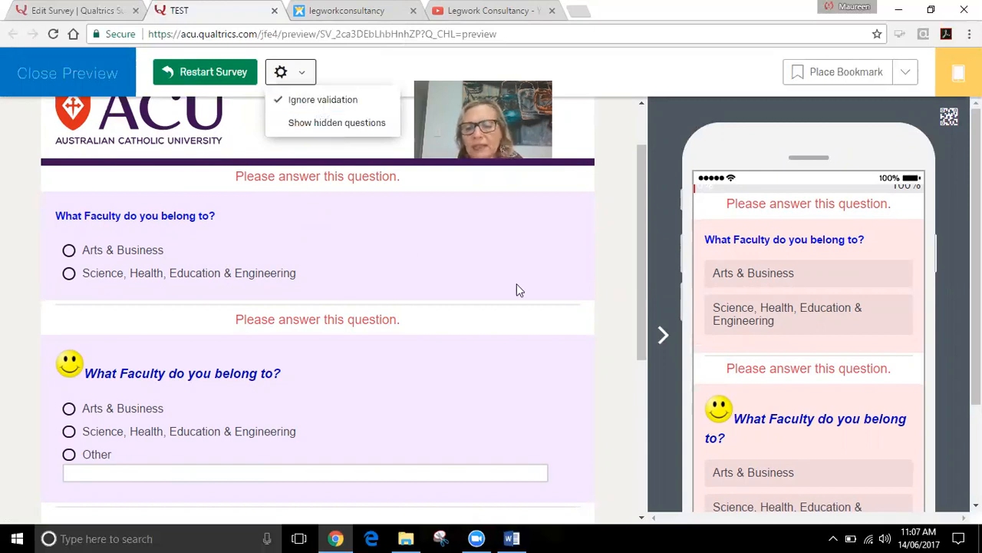
# - Advance through the unanswered preview pages, reviewing the venue, seating and suggestion questions, until the survey ends
pyautogui.scroll(-4, 521, 299)
pyautogui.click(533, 443)
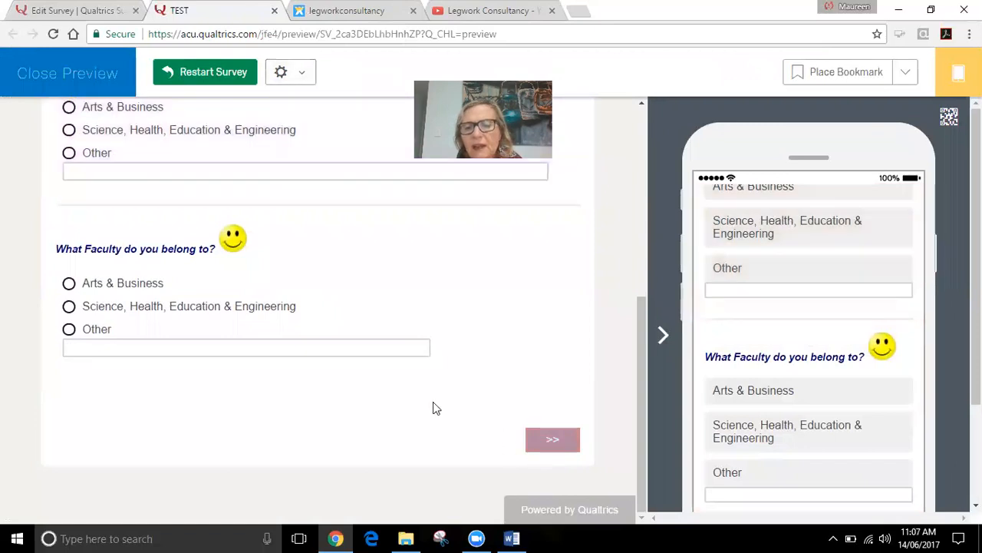
pyautogui.scroll(-4, 461, 407)
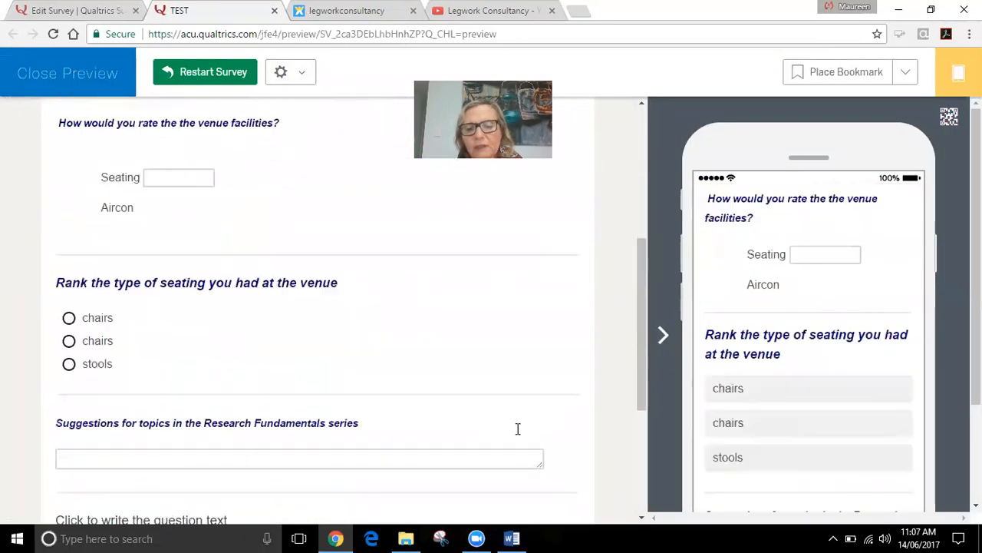
pyautogui.scroll(-3, 518, 429)
pyautogui.click(551, 441)
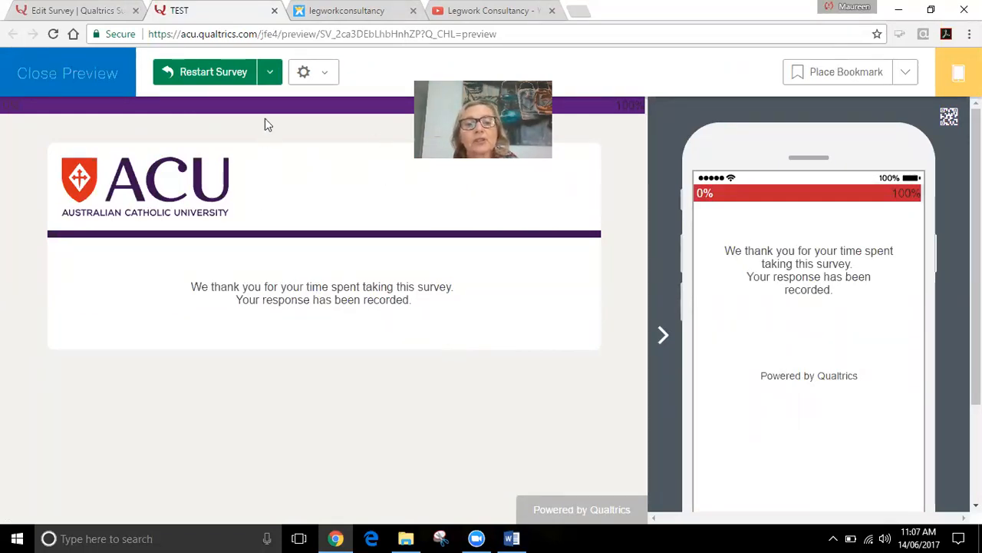
# - Restart the survey preview and run through both pages to the end, checking the mobile view alongside the desktop one
pyautogui.click(219, 80)
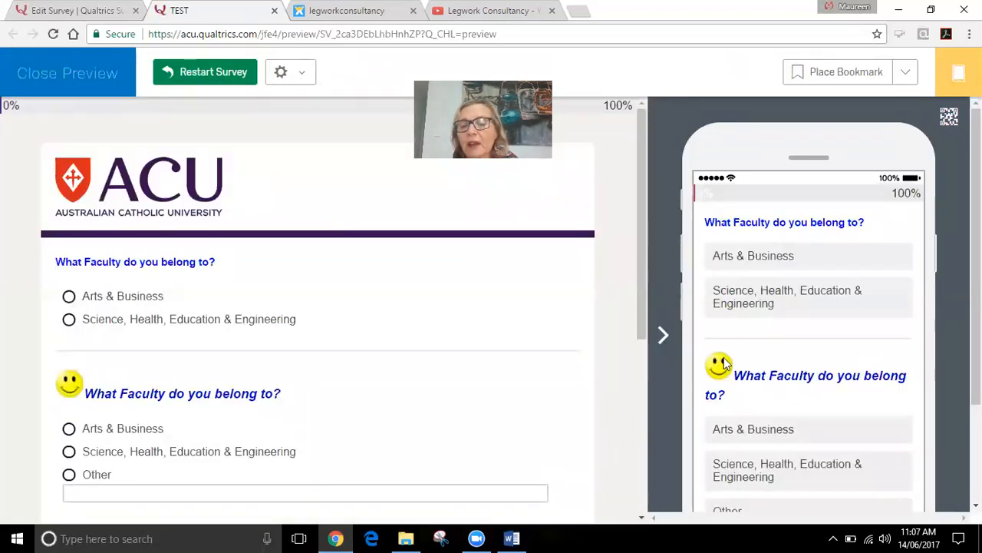
pyautogui.scroll(-10, 739, 353)
pyautogui.click(574, 447)
pyautogui.scroll(-10, 763, 357)
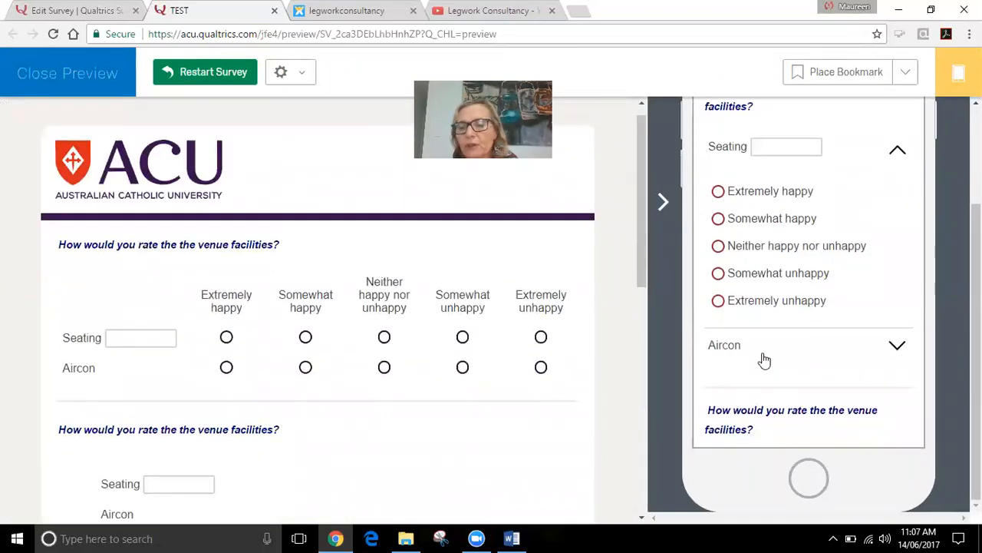
pyautogui.scroll(-3, 764, 358)
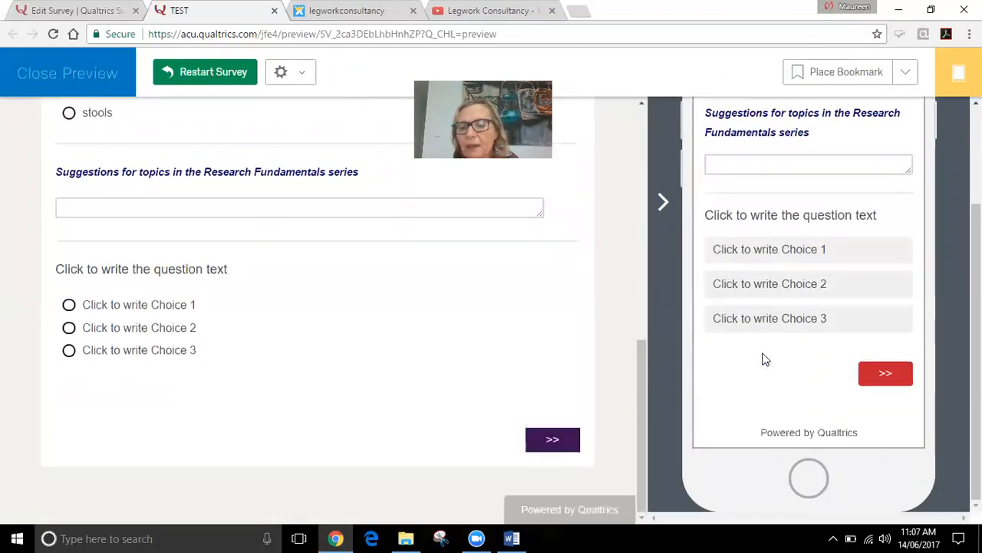
pyautogui.click(553, 442)
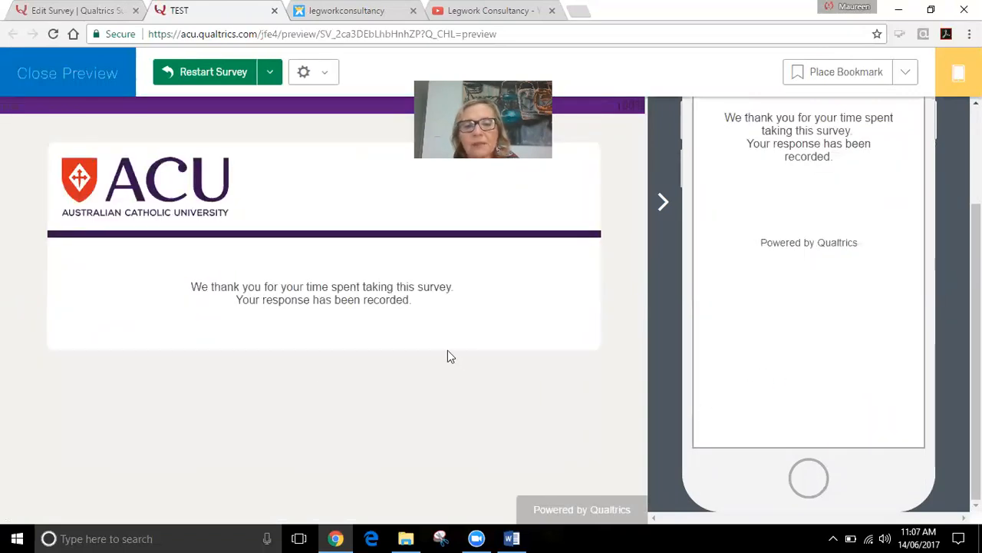
# - Restart the preview once more, review the first page's navigation and faculty questions, and close the preview
pyautogui.click(188, 77)
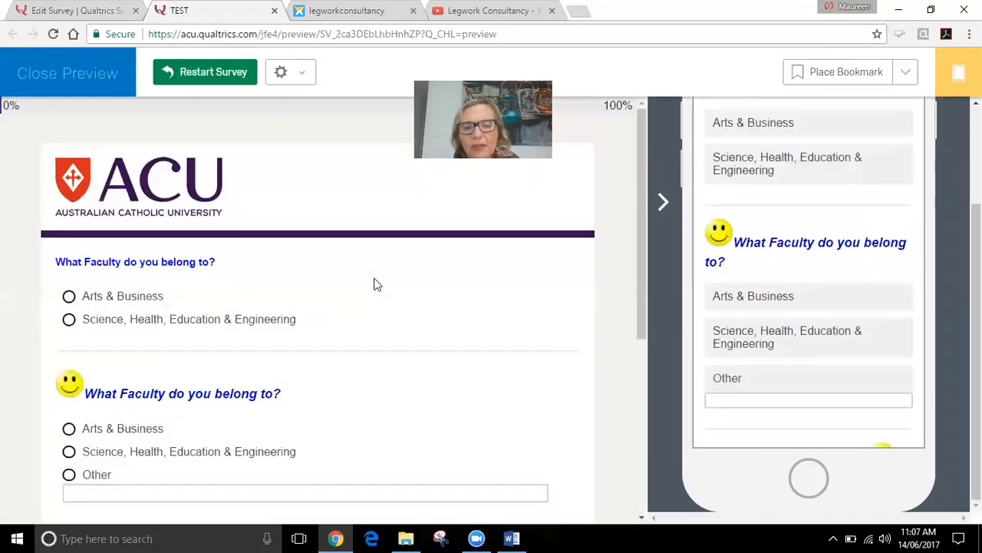
pyautogui.scroll(-4, 374, 285)
pyautogui.scroll(1, 374, 284)
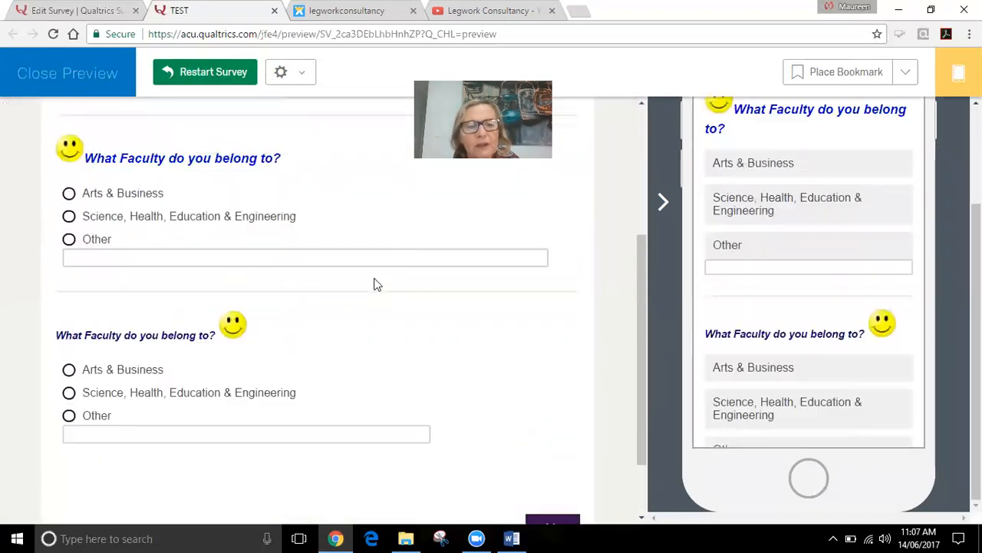
pyautogui.scroll(2, 374, 285)
pyautogui.scroll(-3, 374, 282)
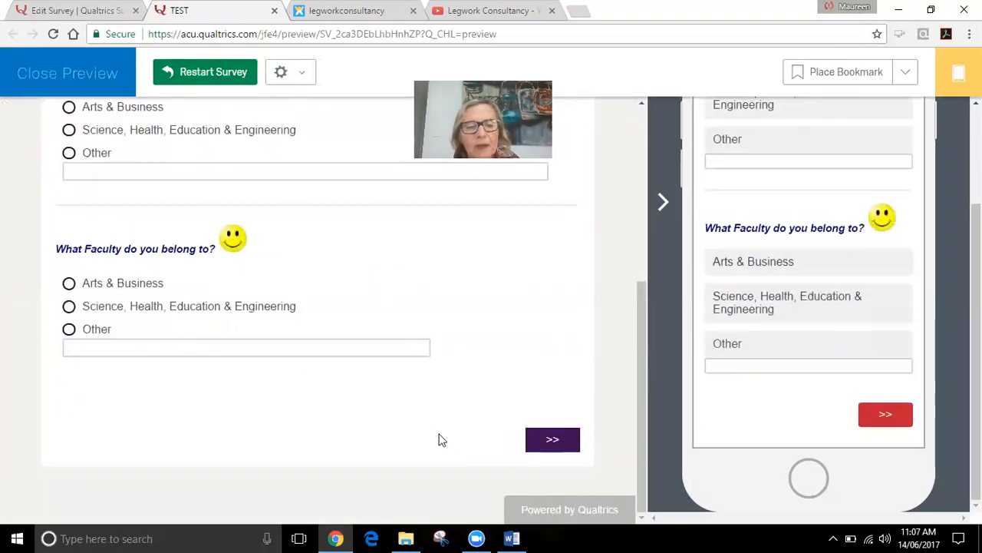
pyautogui.scroll(5, 407, 384)
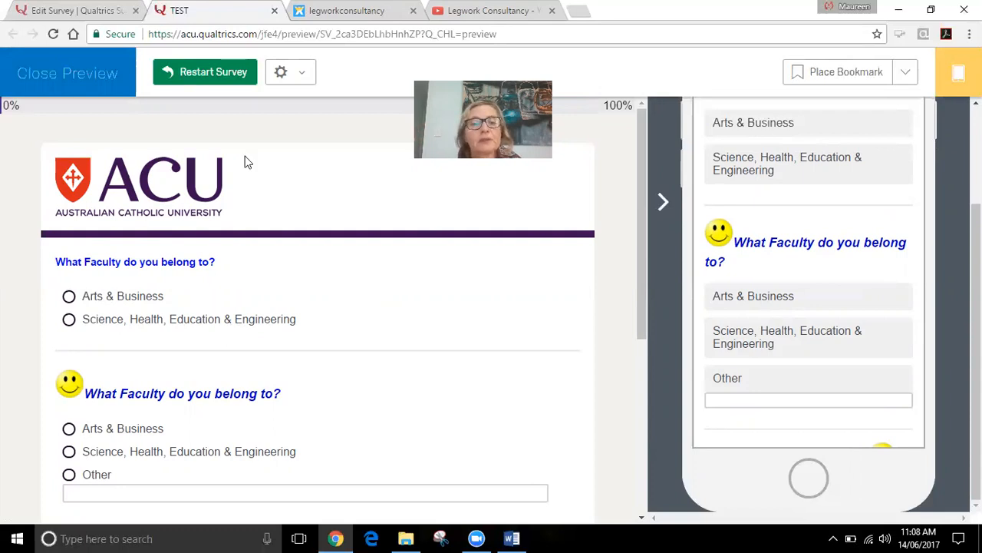
pyautogui.click(56, 76)
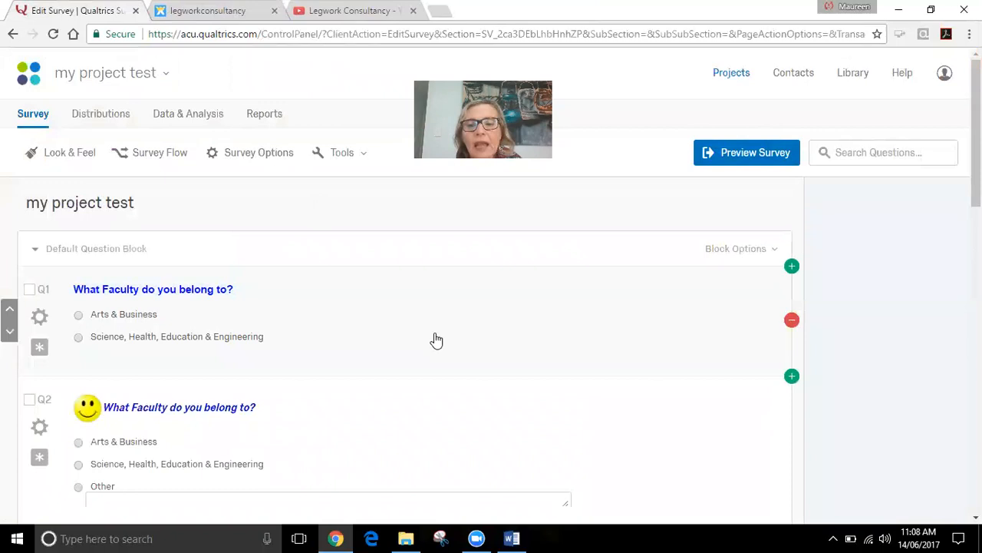
# - In the survey options, review the title and expiration settings and enable the Back Button for respondents
pyautogui.click(260, 153)
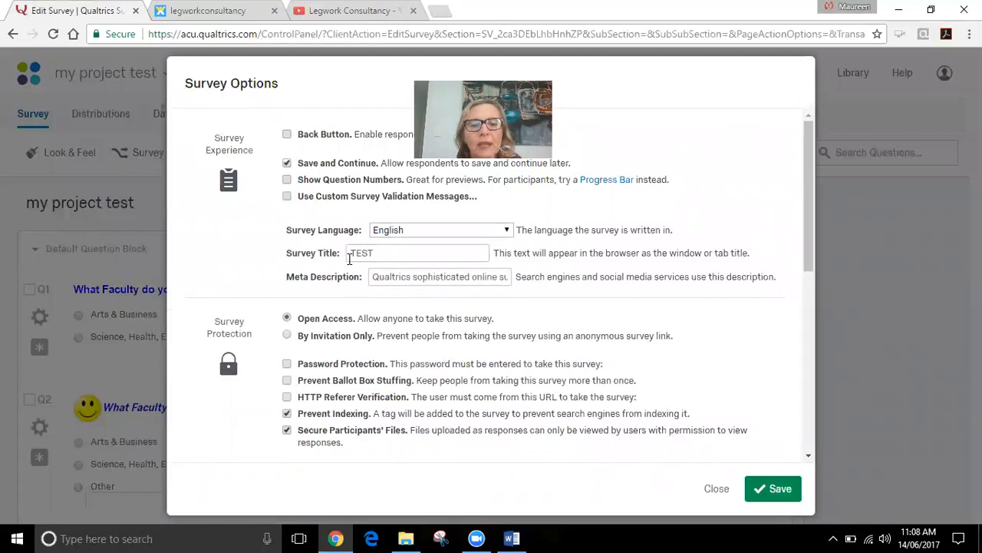
pyautogui.scroll(-2, 349, 258)
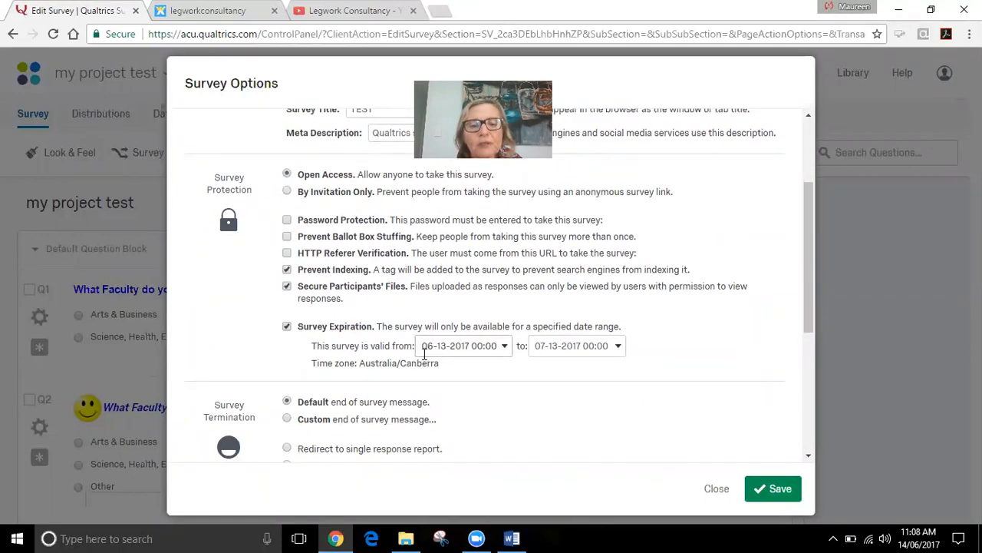
pyautogui.scroll(1, 425, 353)
pyautogui.scroll(1, 425, 361)
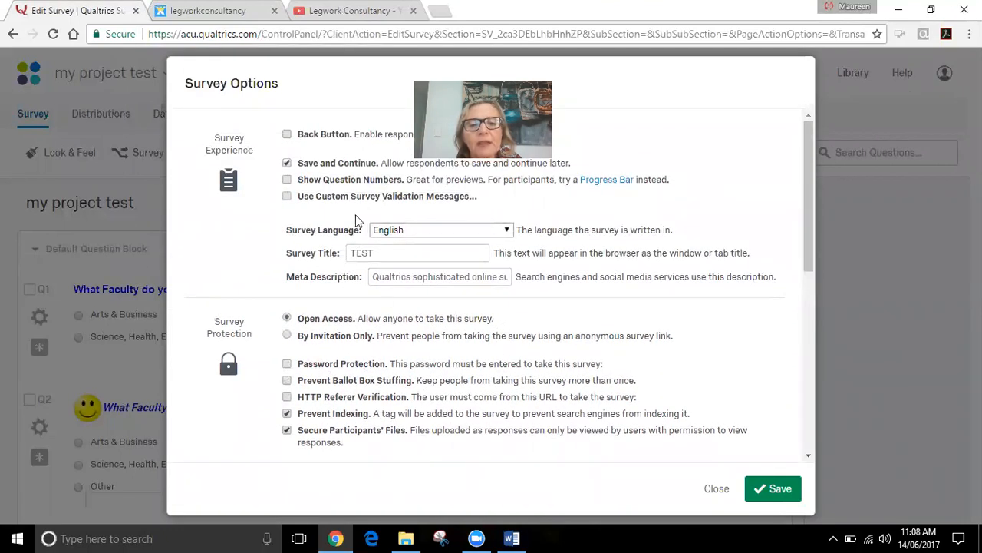
pyautogui.click(287, 134)
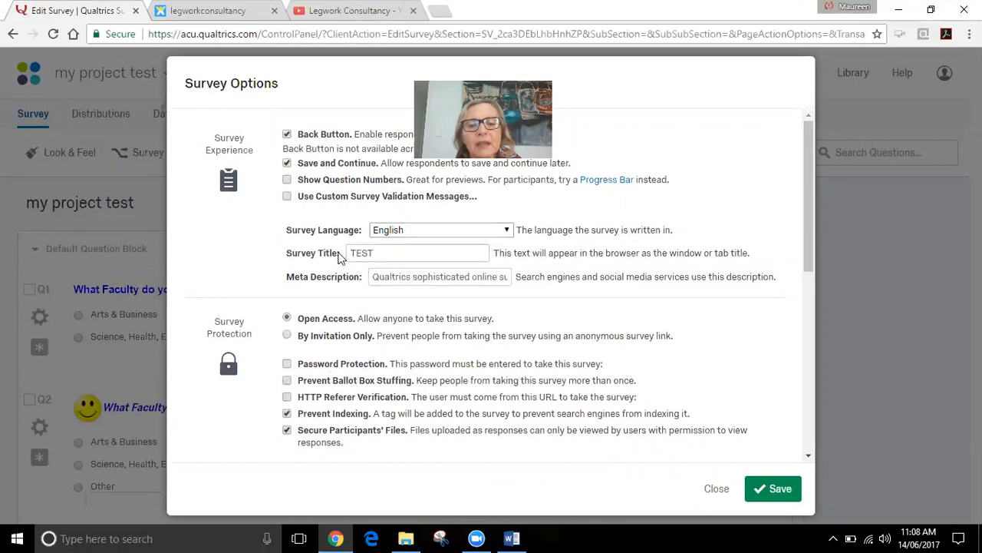
# - Choose a custom end of survey message under survey termination and browse the saved library messages without loading one
pyautogui.scroll(-2, 343, 233)
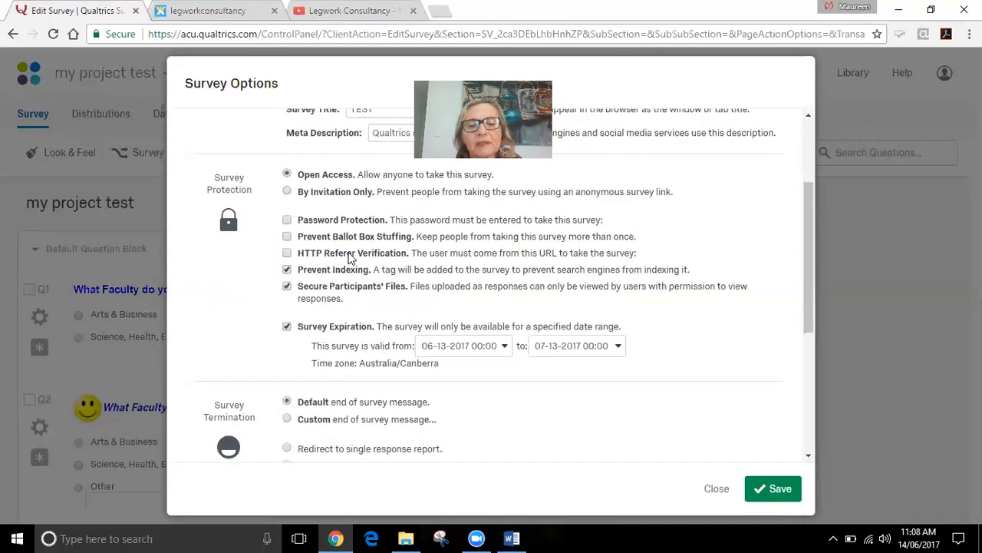
pyautogui.scroll(-1, 349, 259)
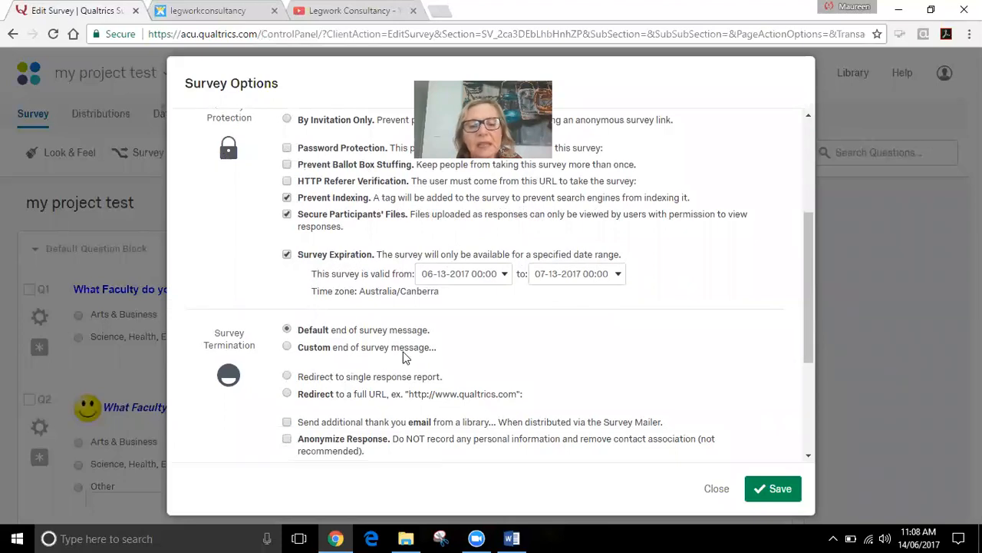
pyautogui.click(287, 347)
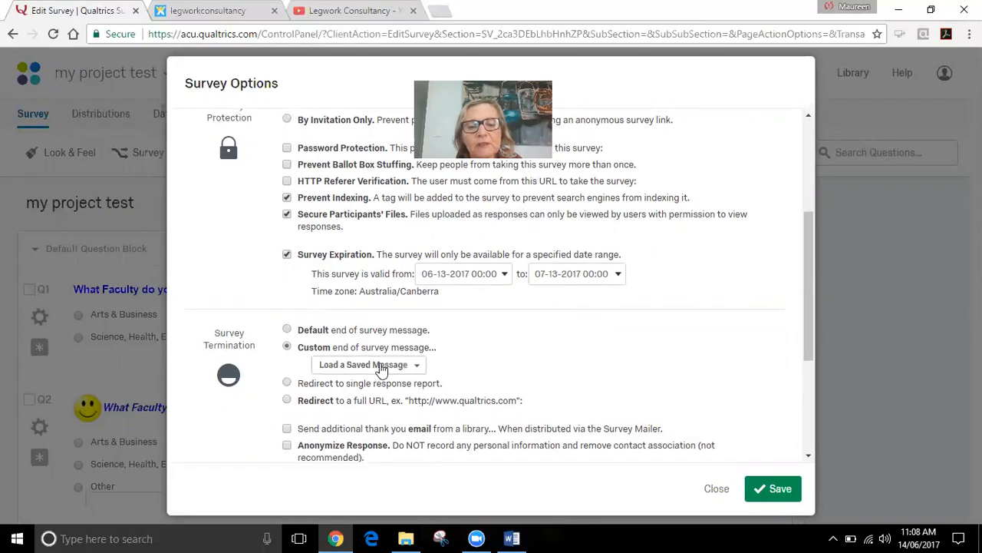
pyautogui.scroll(-1, 487, 373)
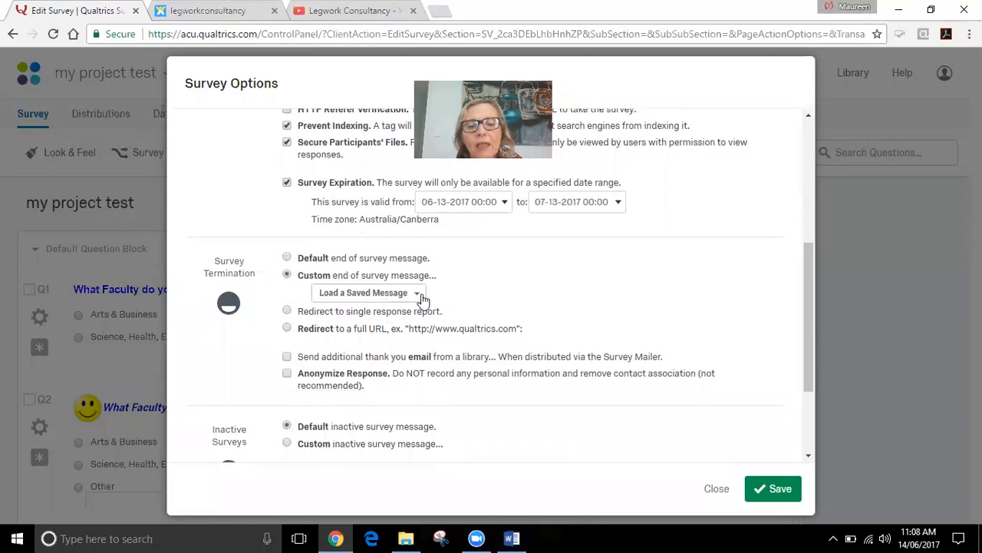
pyautogui.click(416, 295)
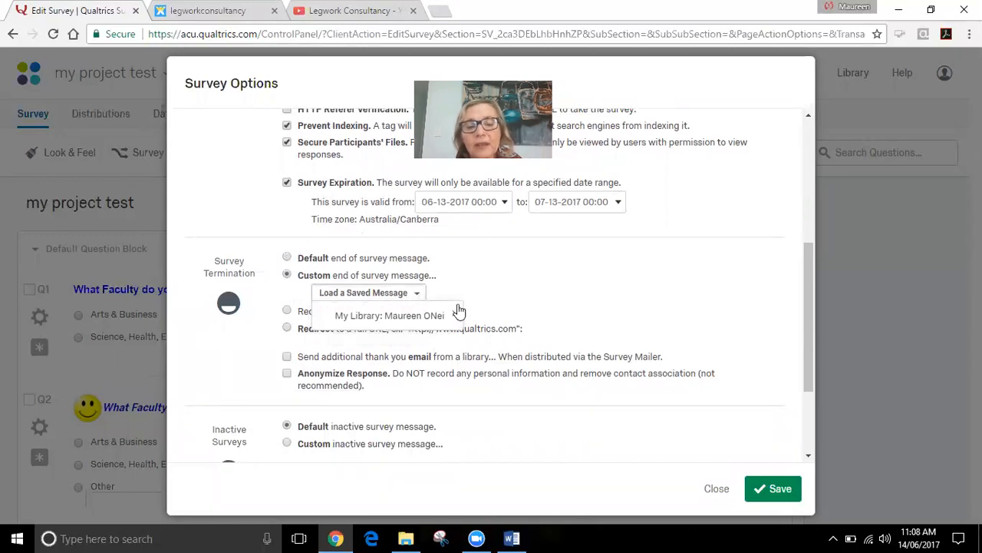
pyautogui.moveTo(451, 321)
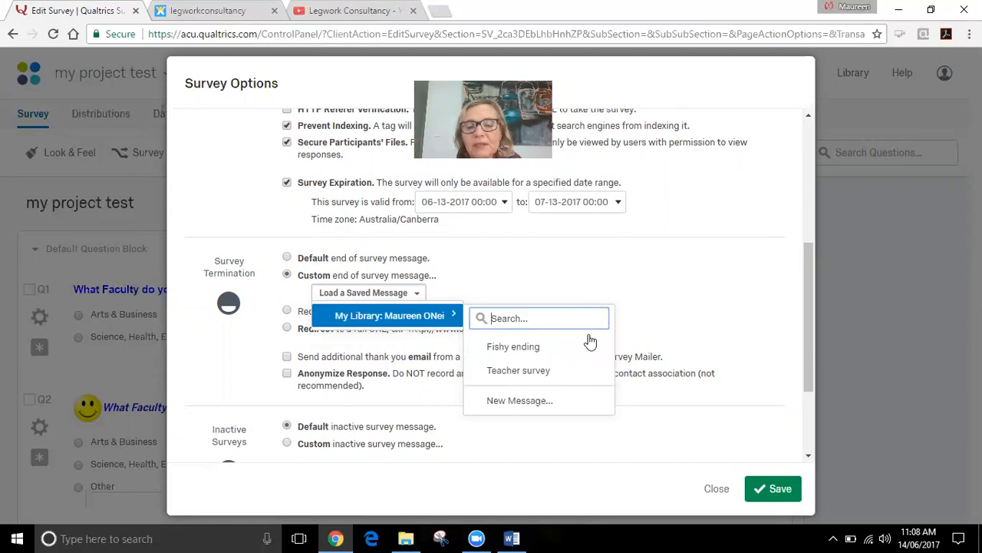
pyautogui.click(632, 292)
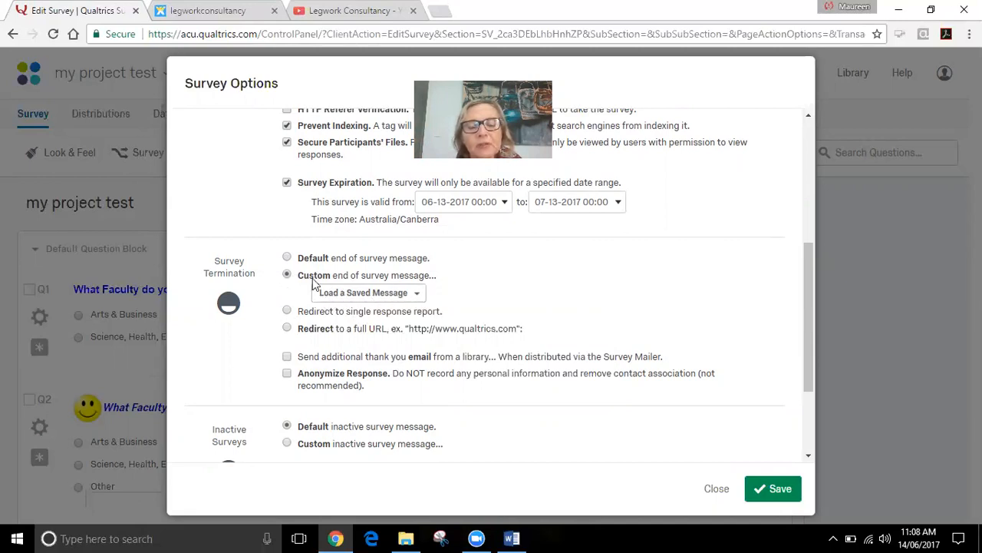
pyautogui.scroll(-2, 478, 287)
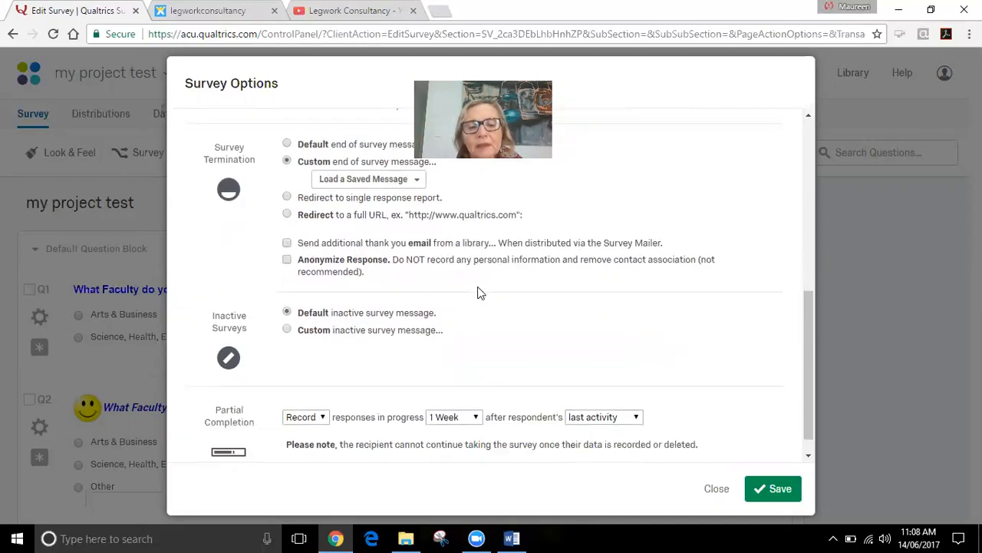
pyautogui.scroll(-1, 478, 292)
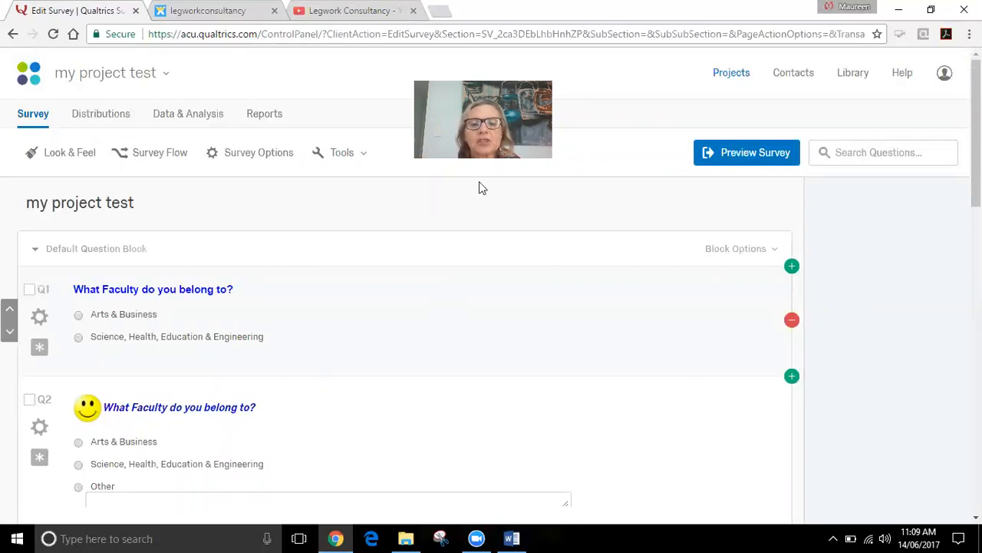
# - Switch to the Legwork Consultancy YouTube channel and the legworkconsultancy website and look over both pages
pyautogui.click(324, 15)
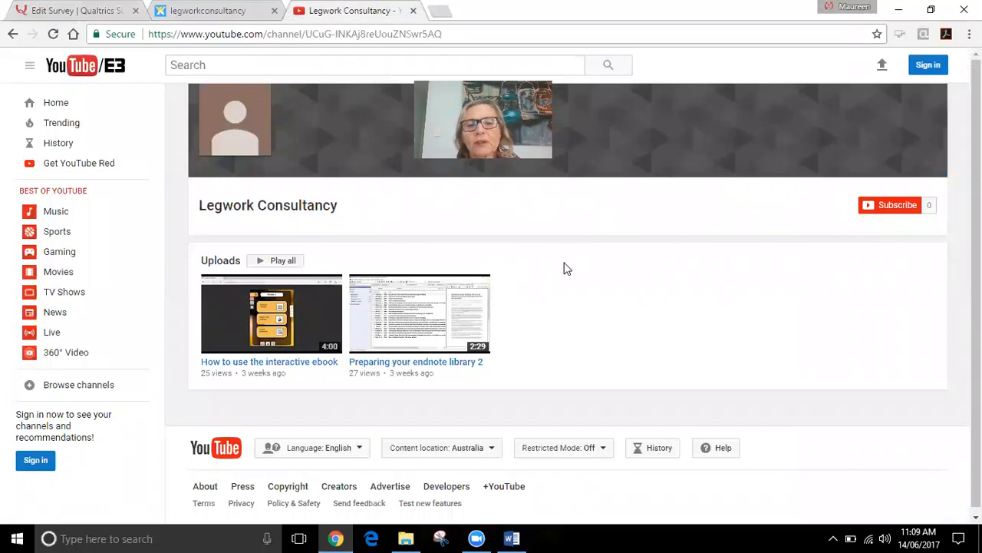
pyautogui.scroll(-1, 567, 268)
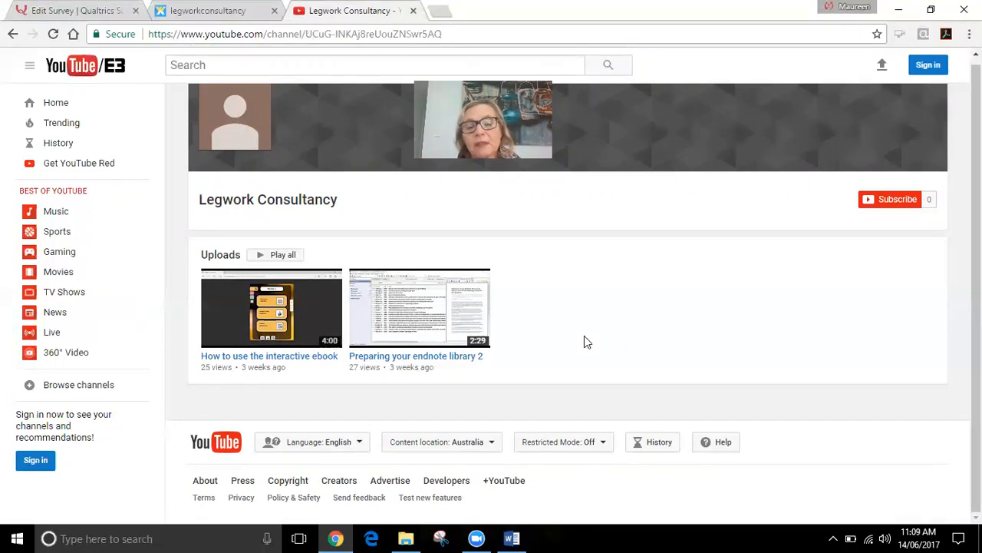
pyautogui.click(203, 10)
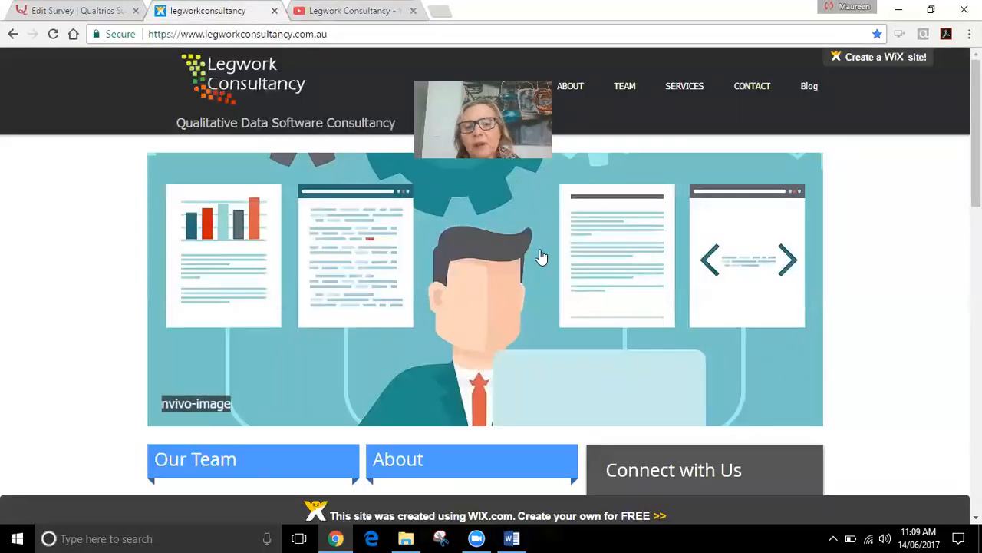
pyautogui.click(357, 10)
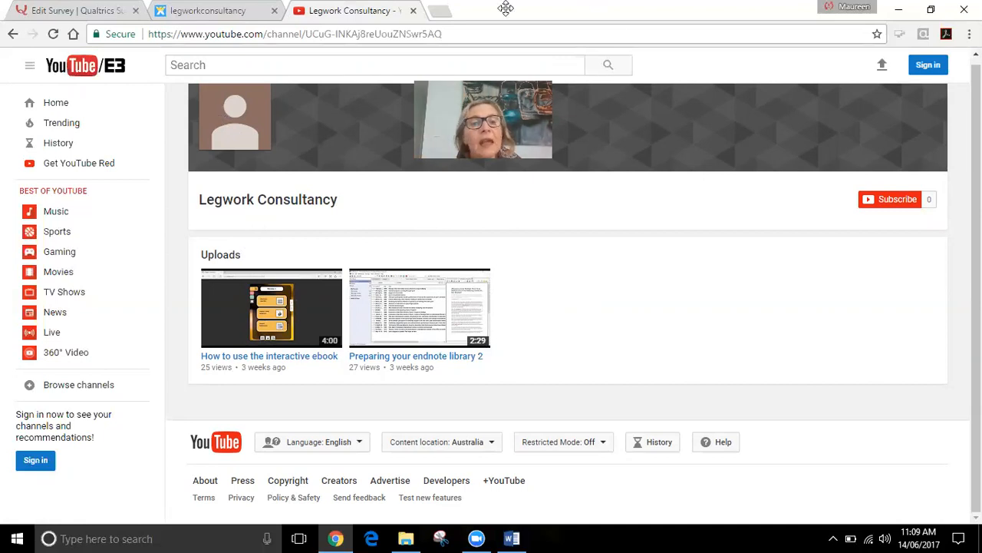
pyautogui.click(182, 15)
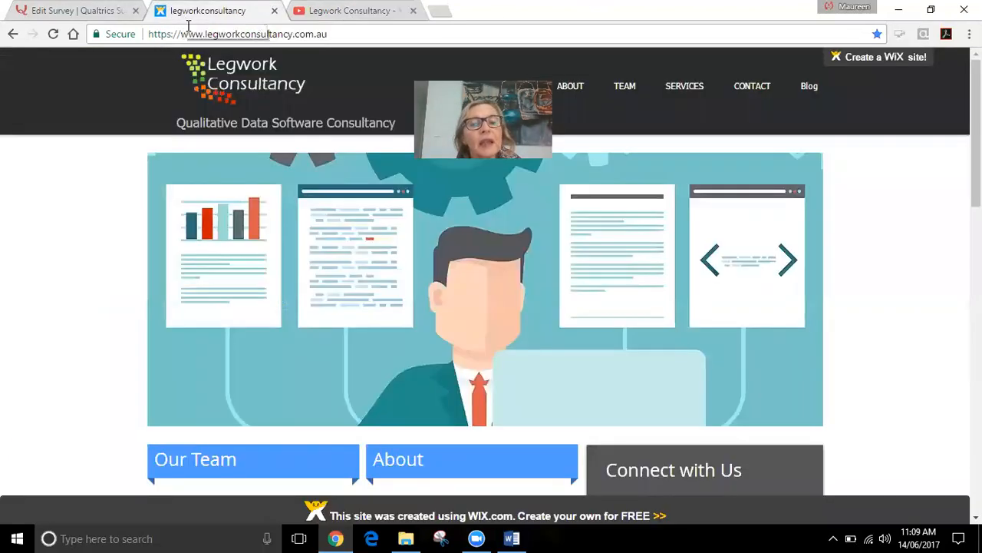